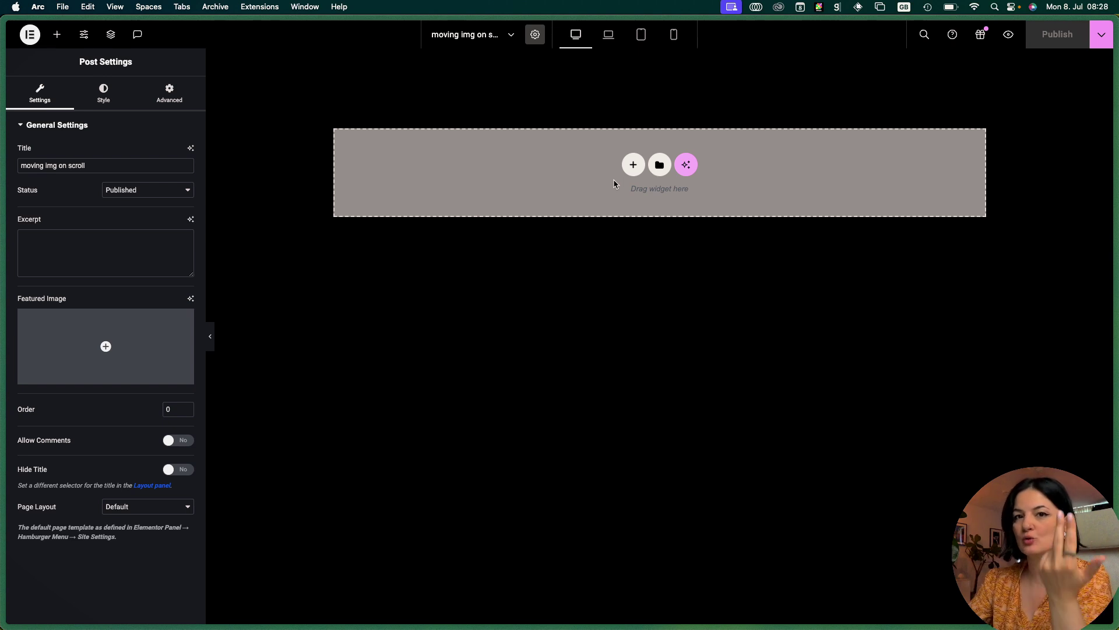
# - Add a single Flexbox container to the top of the page
pyautogui.click(633, 165)
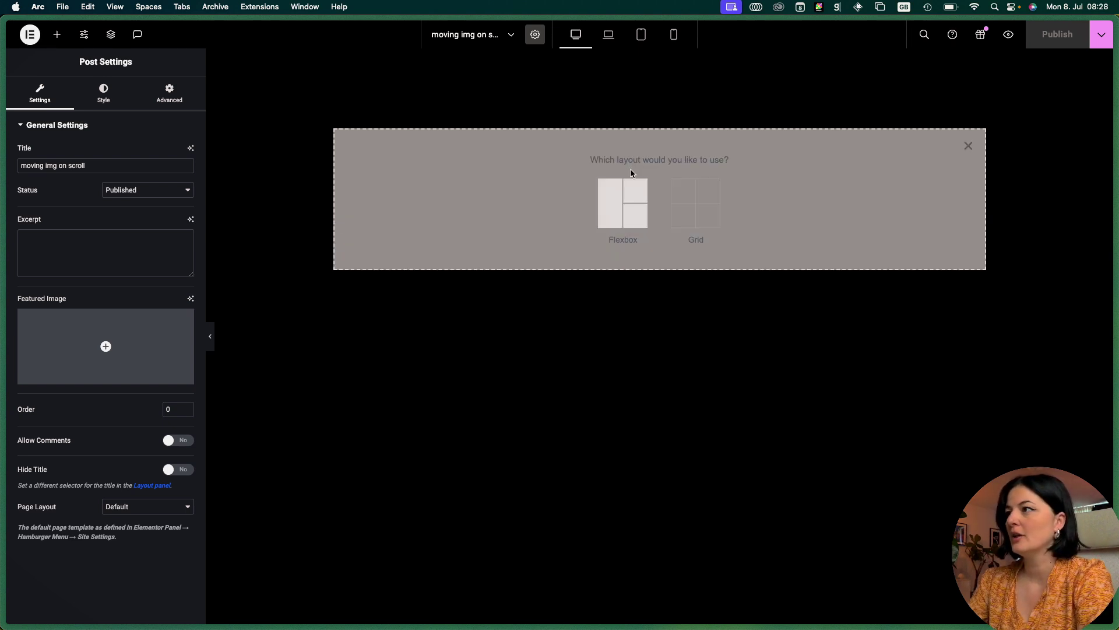
pyautogui.click(616, 201)
pyautogui.click(508, 193)
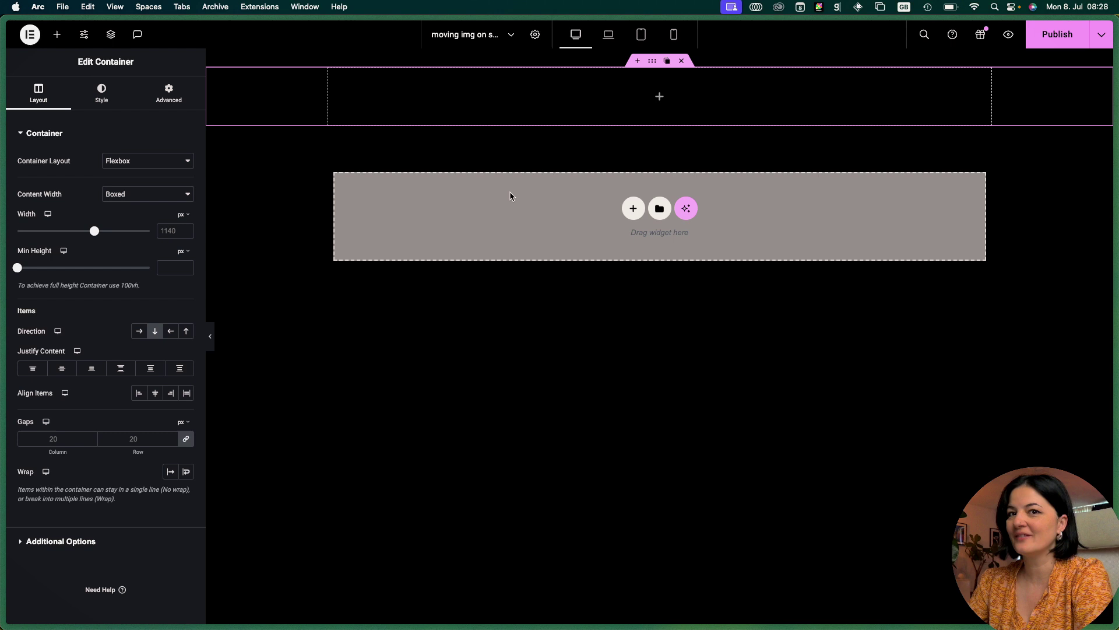
pyautogui.click(650, 68)
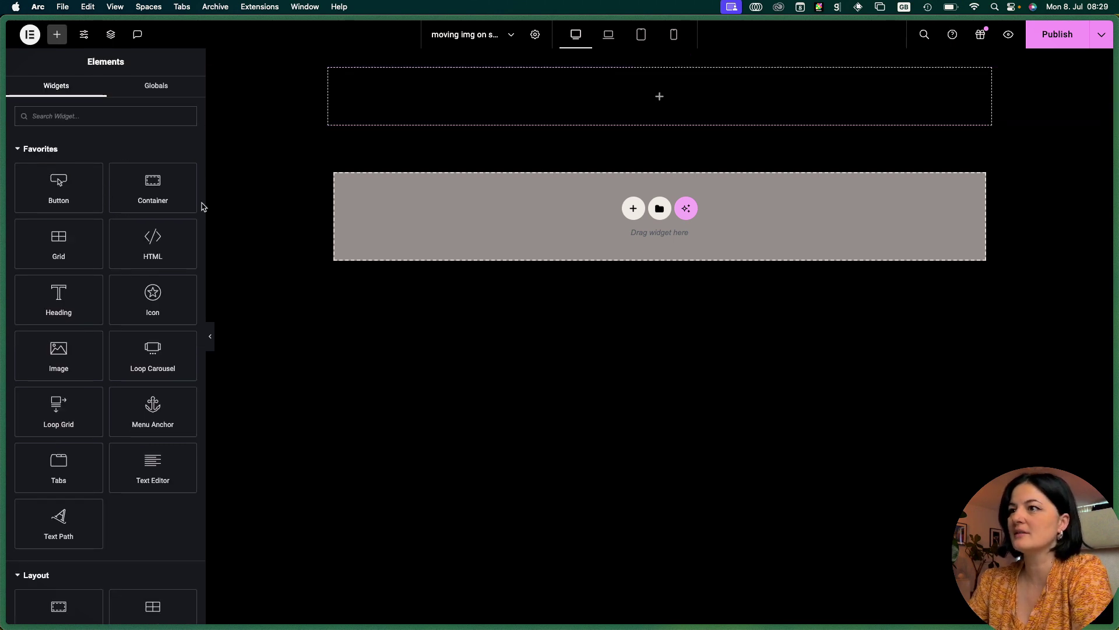
# - Set the top container's Content Width to Full Width and Min Height unit to vh
pyautogui.click(110, 34)
pyautogui.click(994, 115)
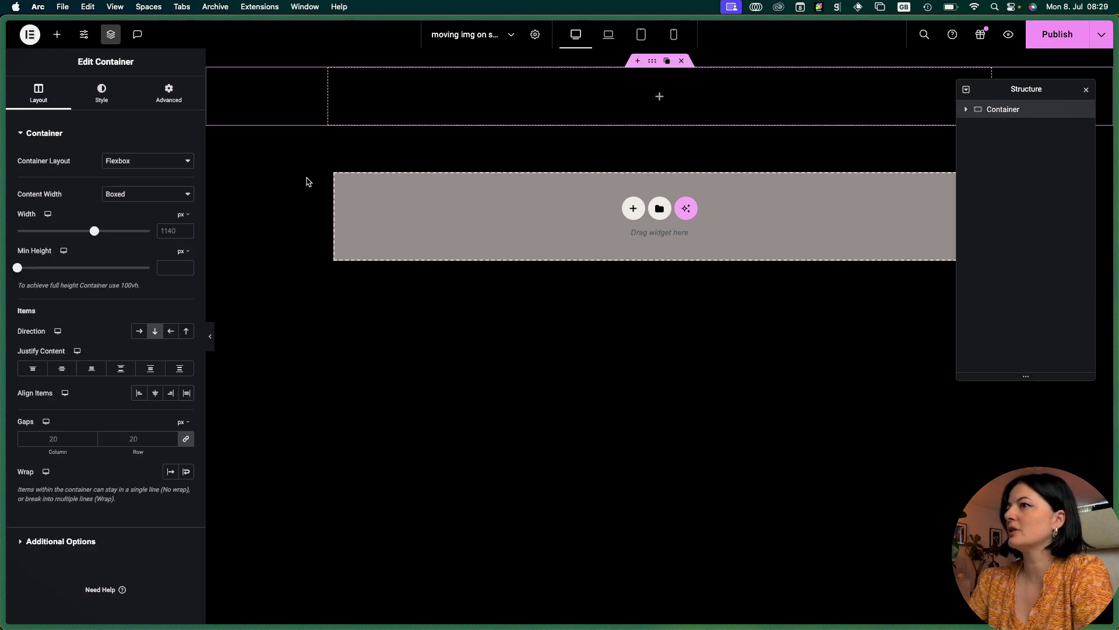
pyautogui.click(166, 194)
pyautogui.click(168, 207)
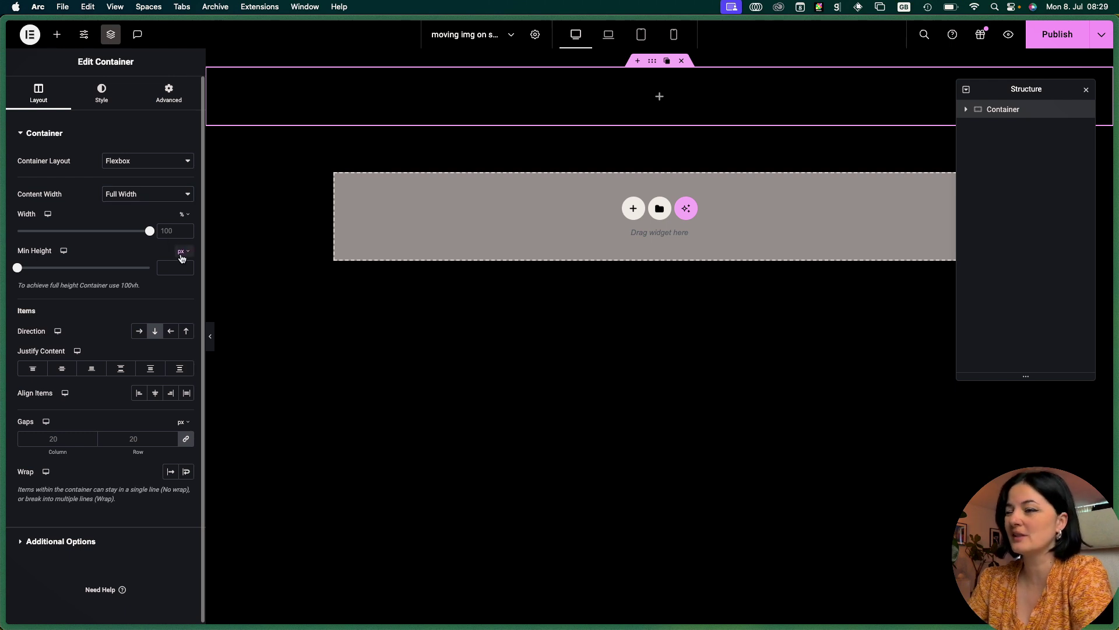
pyautogui.click(181, 252)
pyautogui.click(179, 300)
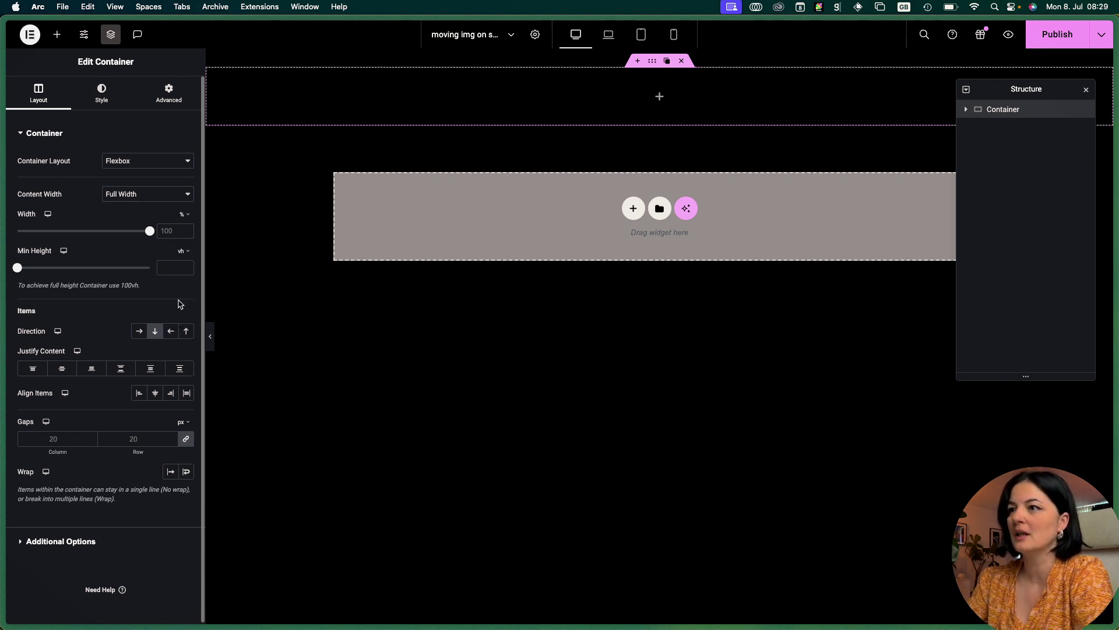
pyautogui.click(170, 268)
# - Enter 100 vh as the minimum height, then duplicate the container from Structure
pyautogui.write('100')
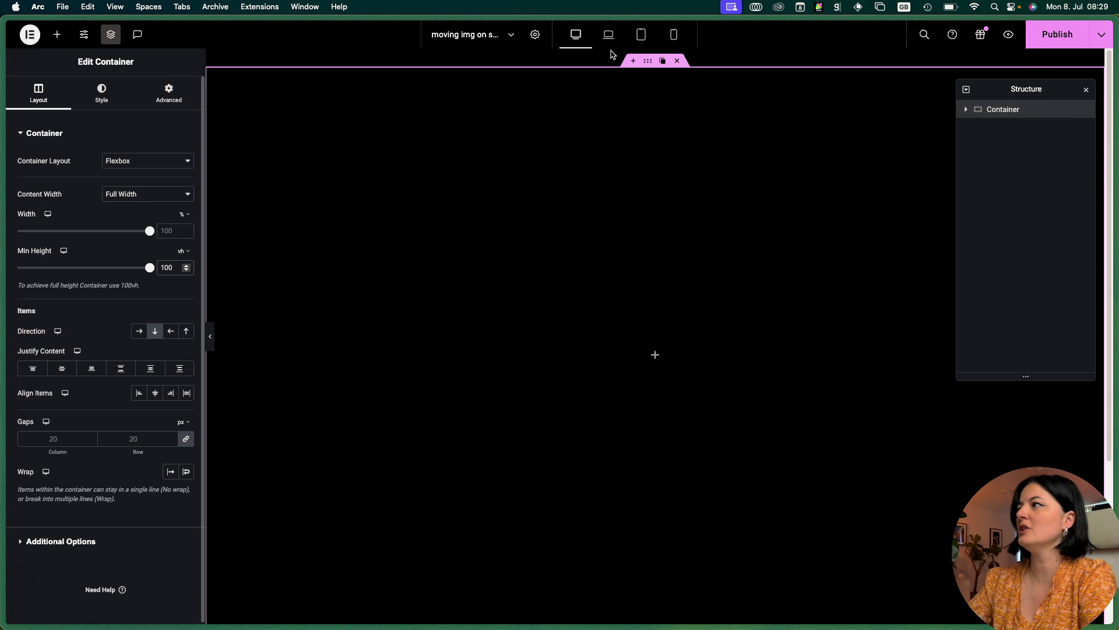
pyautogui.rightClick(1019, 116)
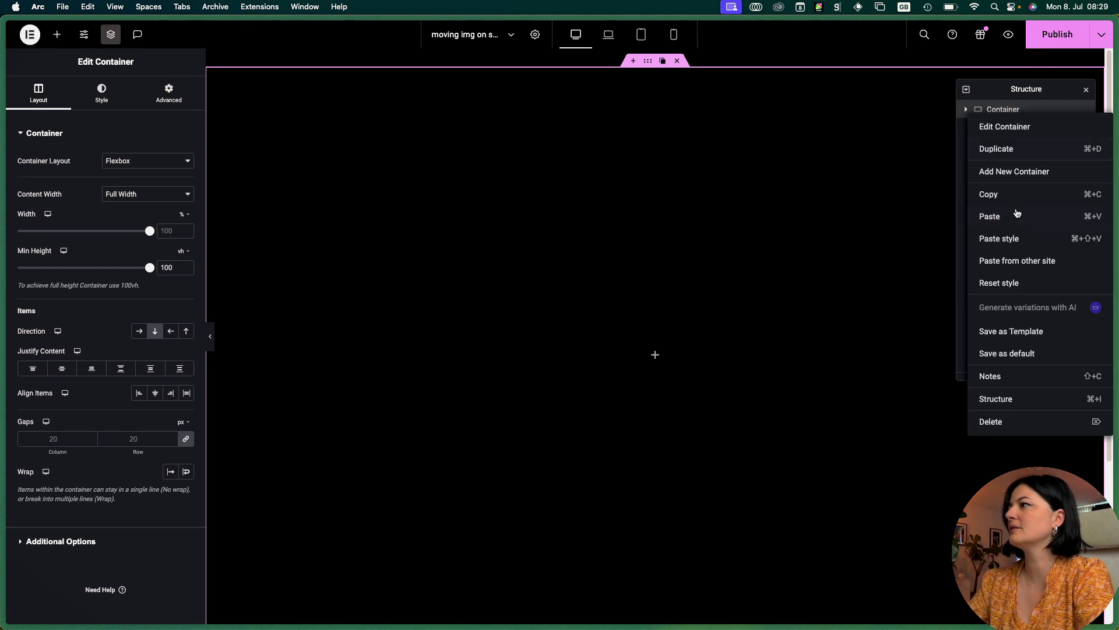
pyautogui.click(1007, 149)
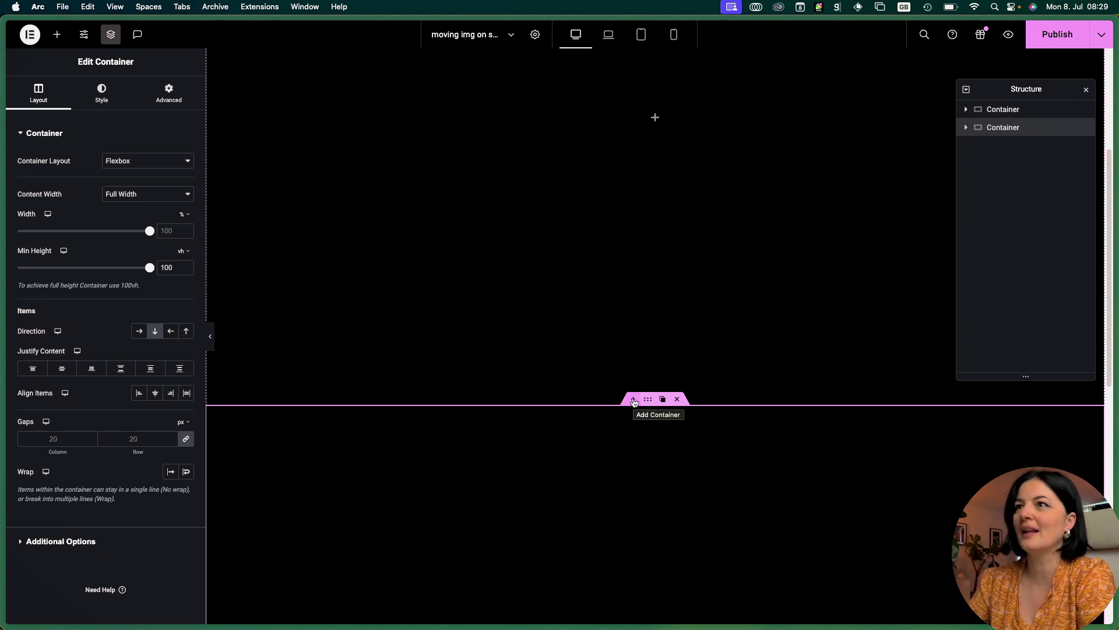
# - Add a new single Flexbox container below the duplicate
pyautogui.click(634, 401)
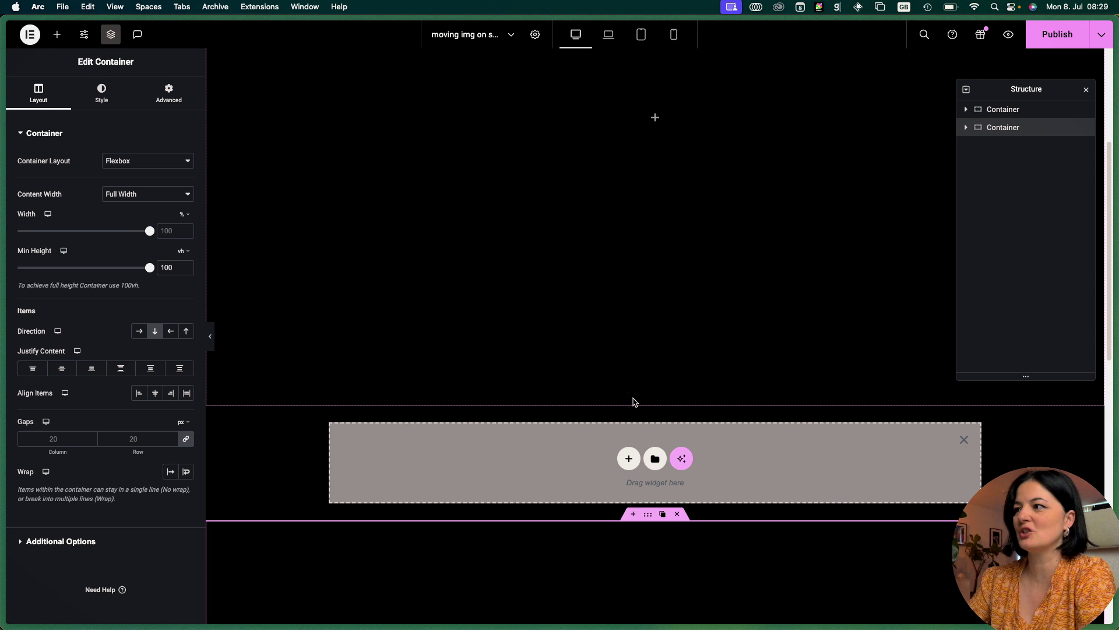
pyautogui.click(628, 458)
pyautogui.click(621, 487)
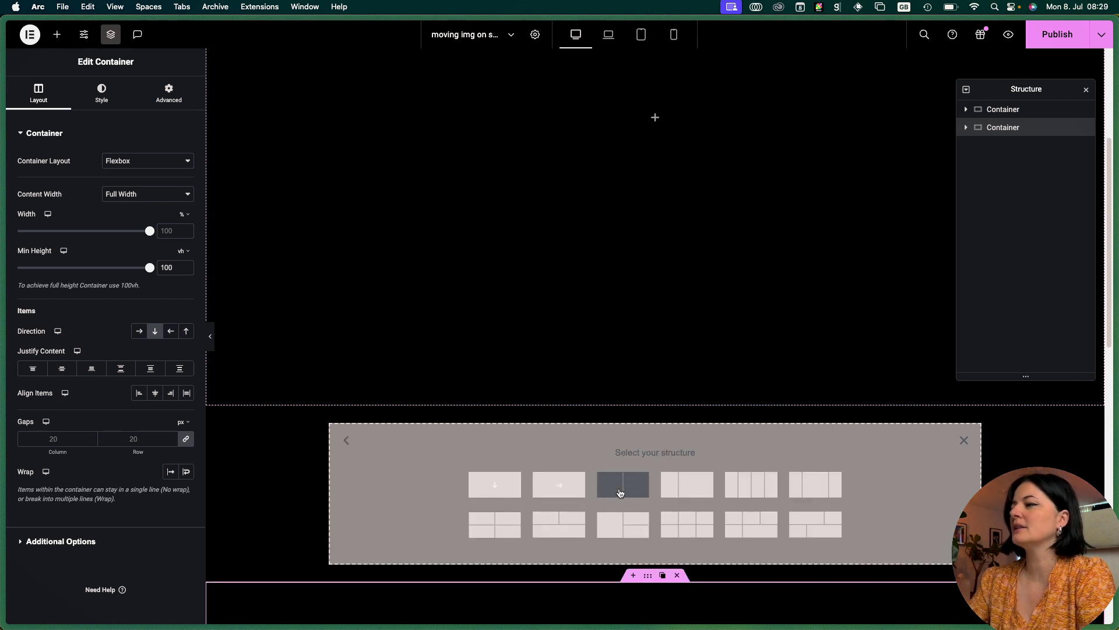
pyautogui.click(495, 485)
# - Make the new container Full Width with a 100 vh minimum height
pyautogui.click(146, 197)
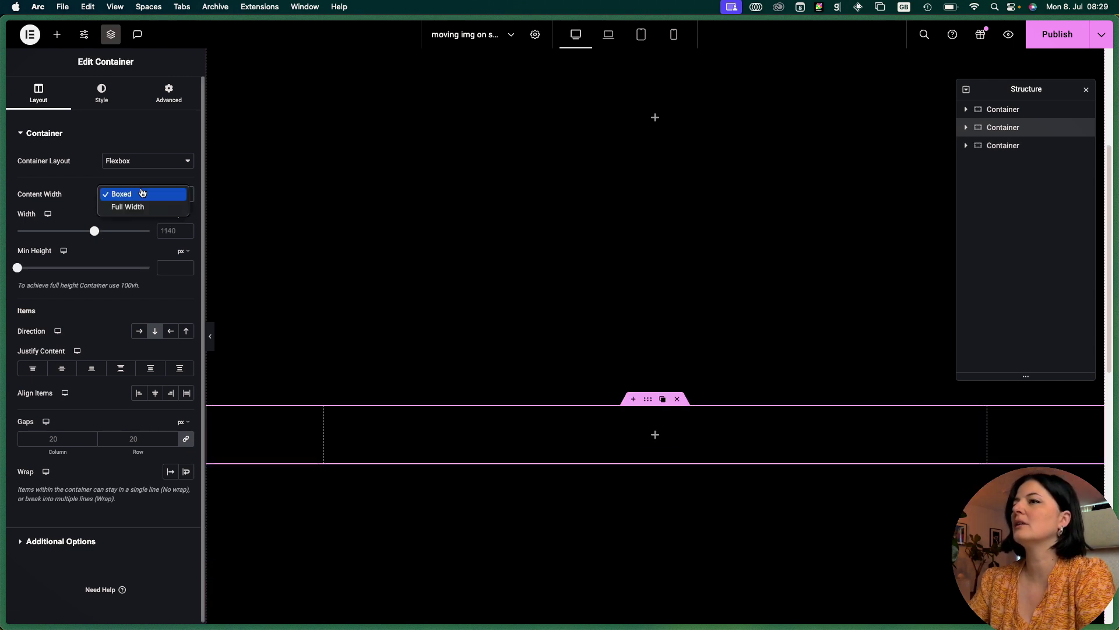
pyautogui.click(143, 205)
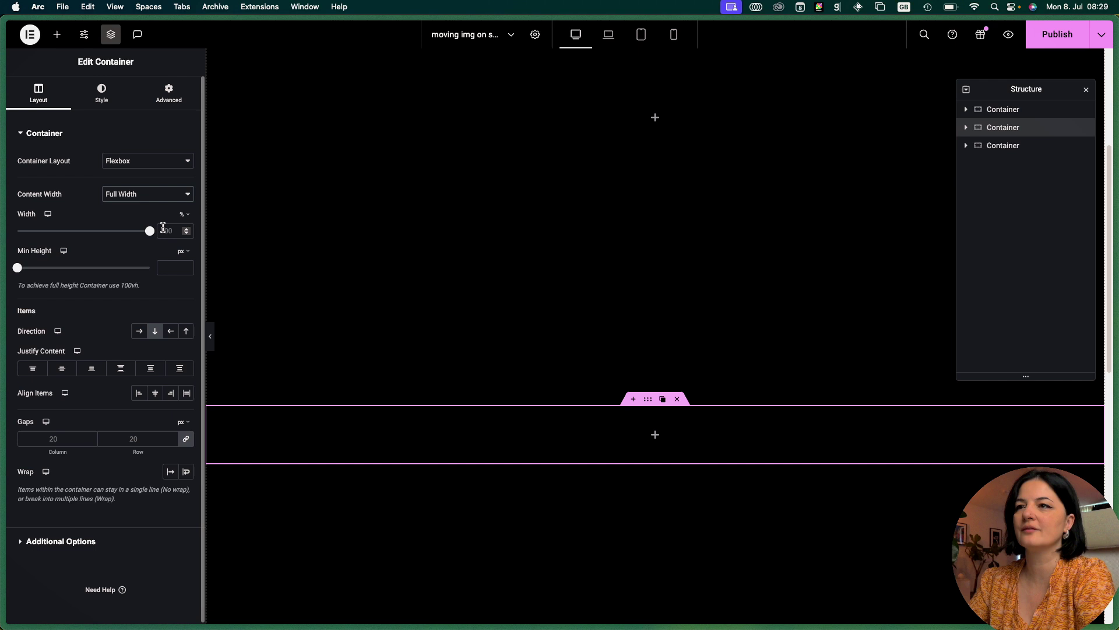
pyautogui.click(182, 252)
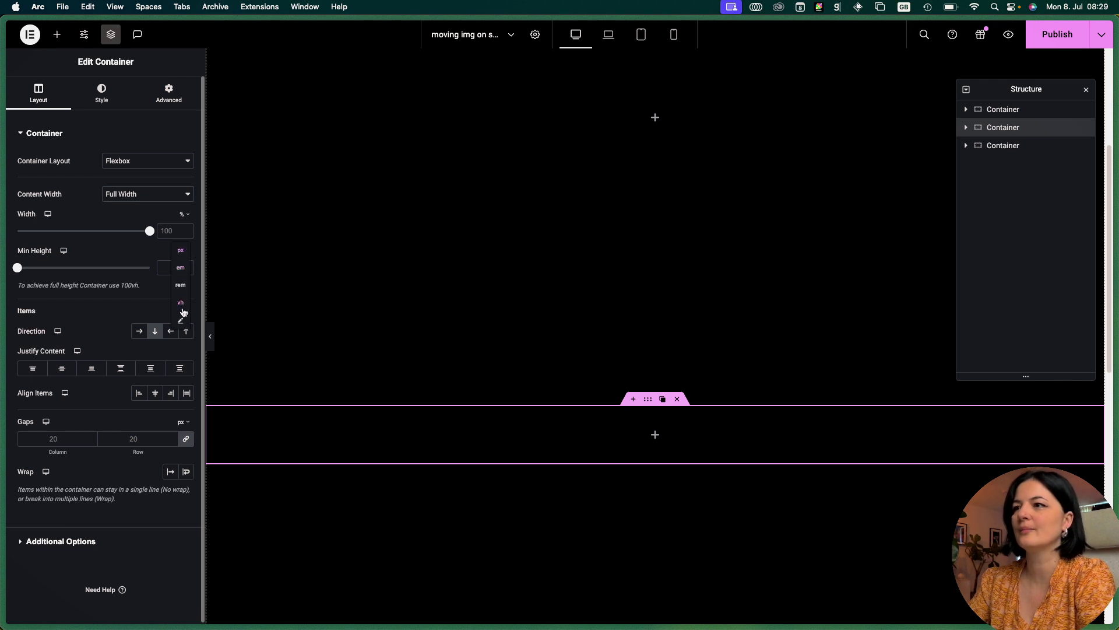
pyautogui.click(181, 303)
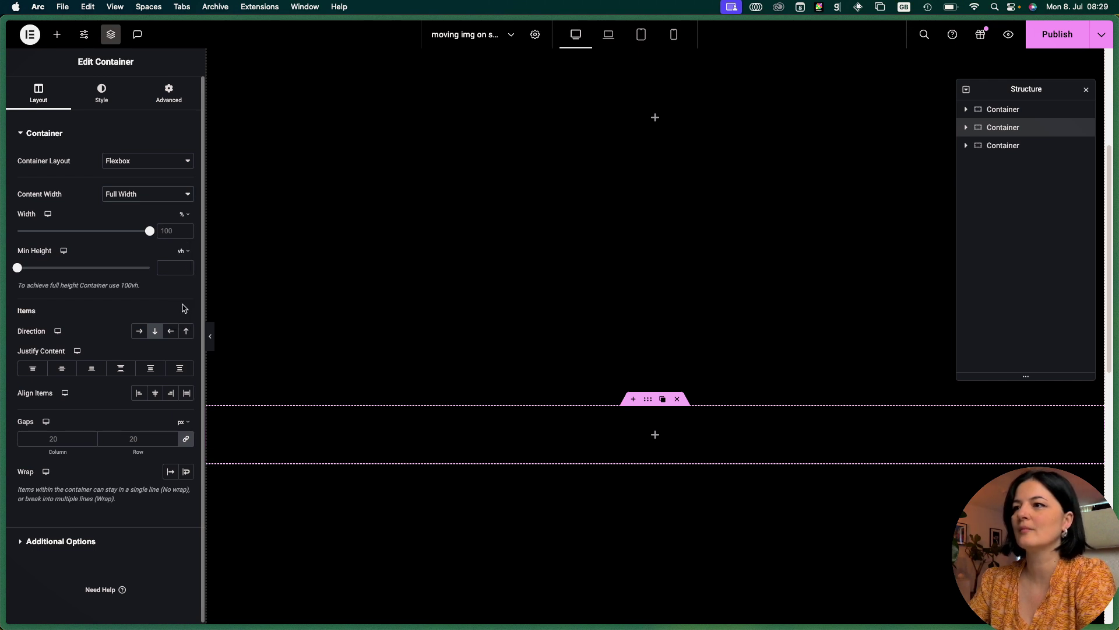
pyautogui.click(172, 269)
pyautogui.write('100')
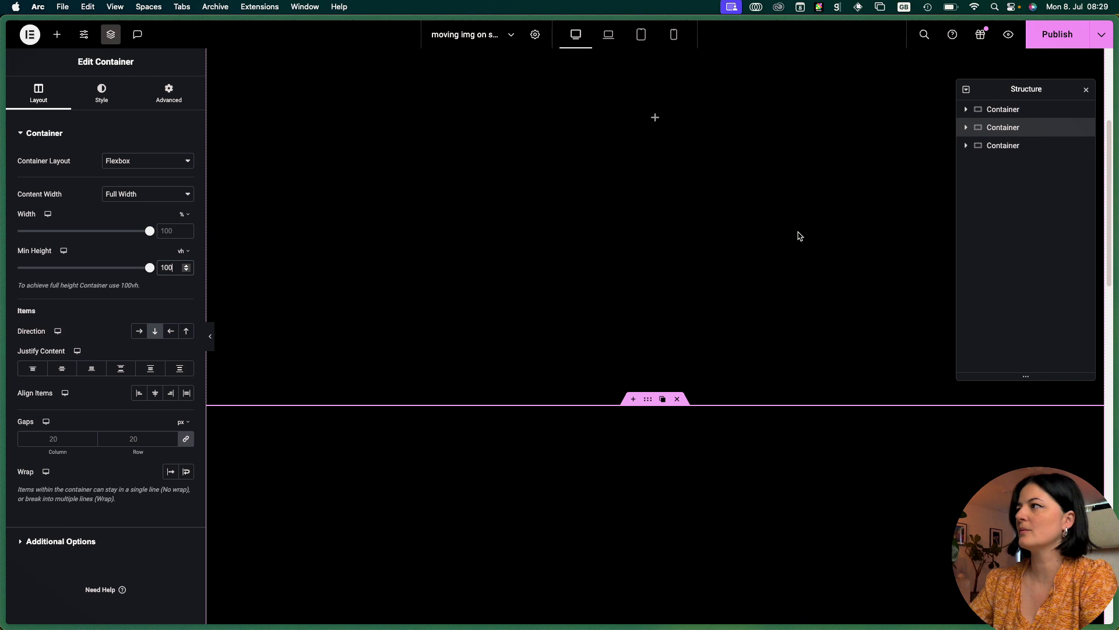
# - Publish the page and drag a Media Carousel (searched 'medi') into the second container
pyautogui.click(1057, 34)
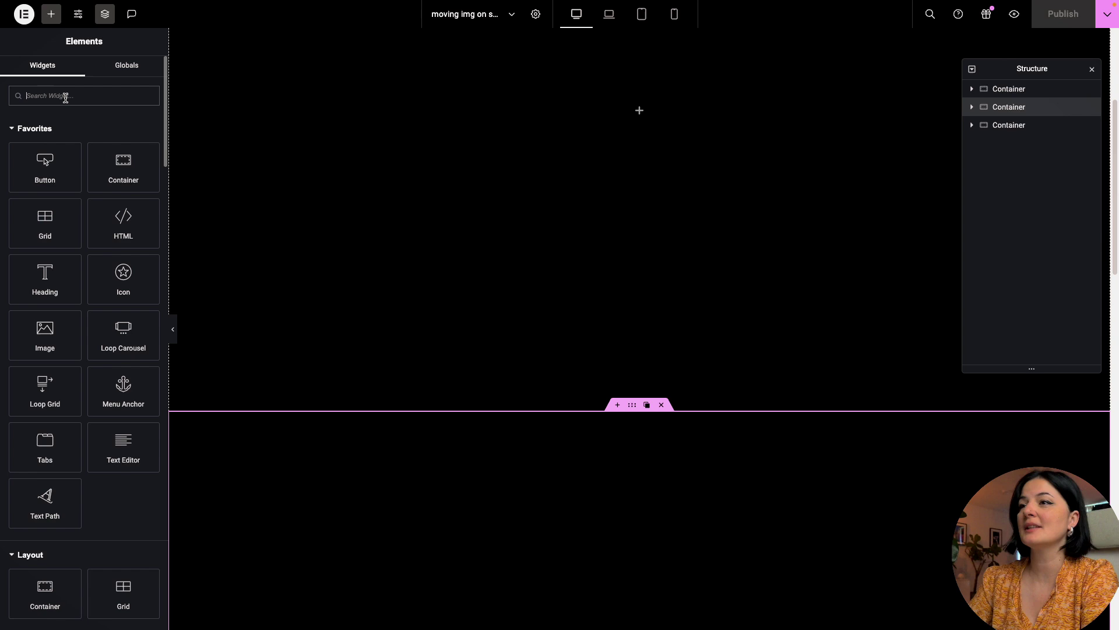
pyautogui.click(66, 96)
pyautogui.write('medi')
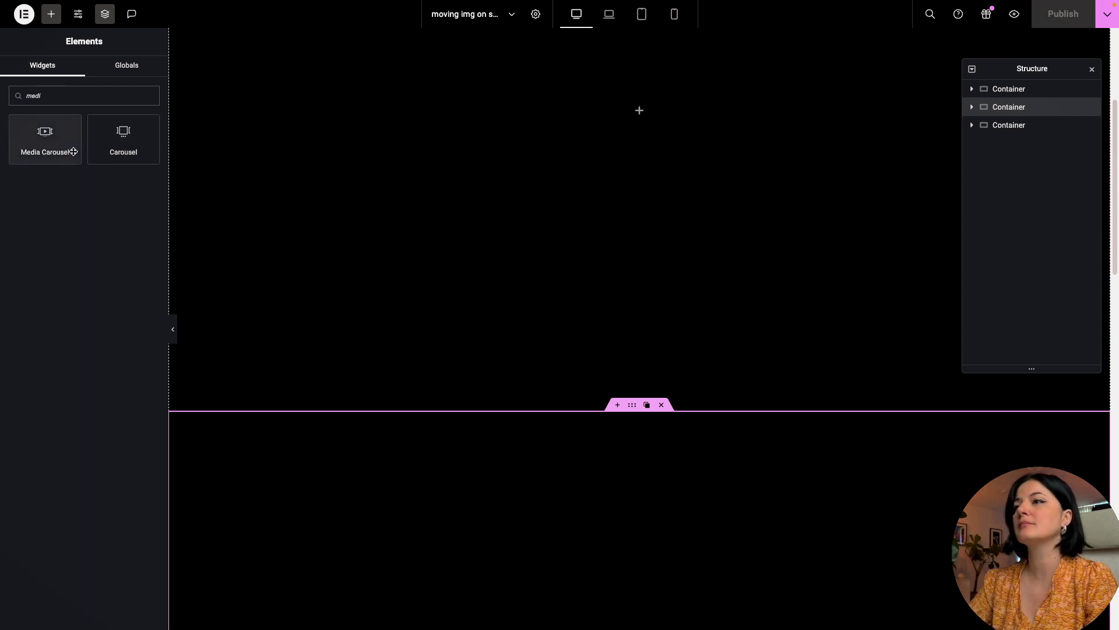
pyautogui.moveTo(72, 148); pyautogui.dragTo(694, 472)
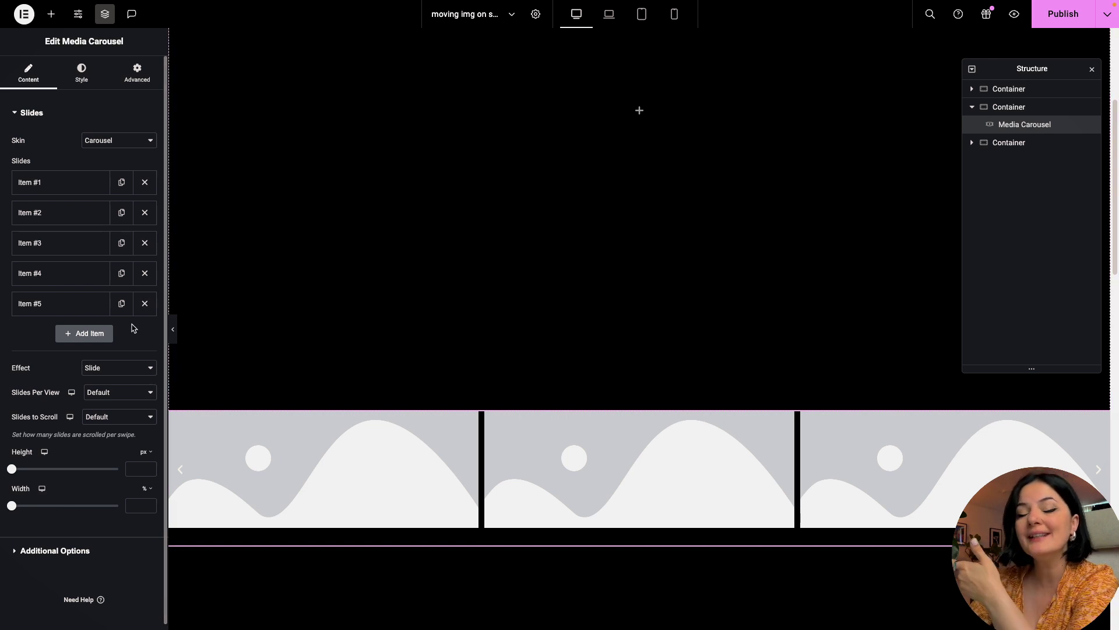
# - Duplicate Items #5 and #6 to reach seven slides and expand the first slide
pyautogui.click(121, 304)
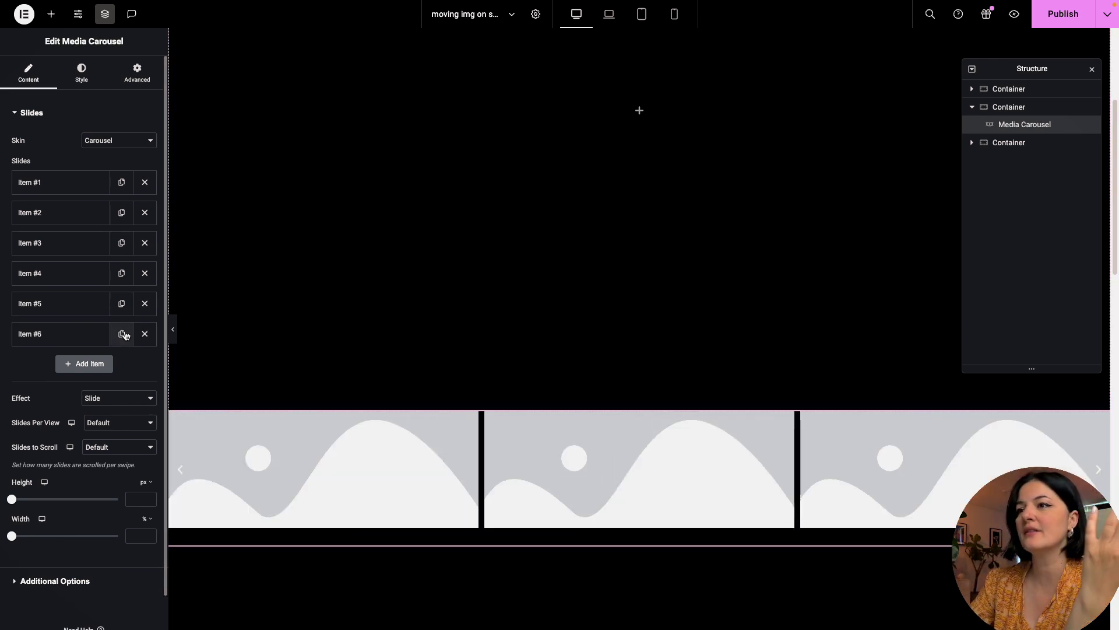
pyautogui.click(123, 334)
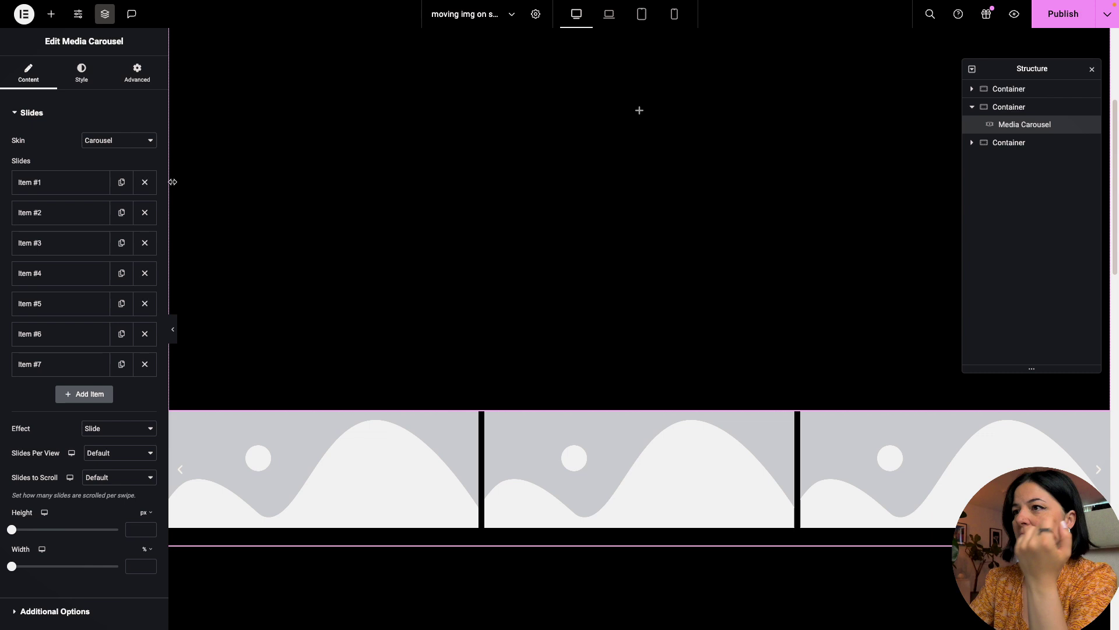
pyautogui.moveTo(172, 182); pyautogui.dragTo(218, 181)
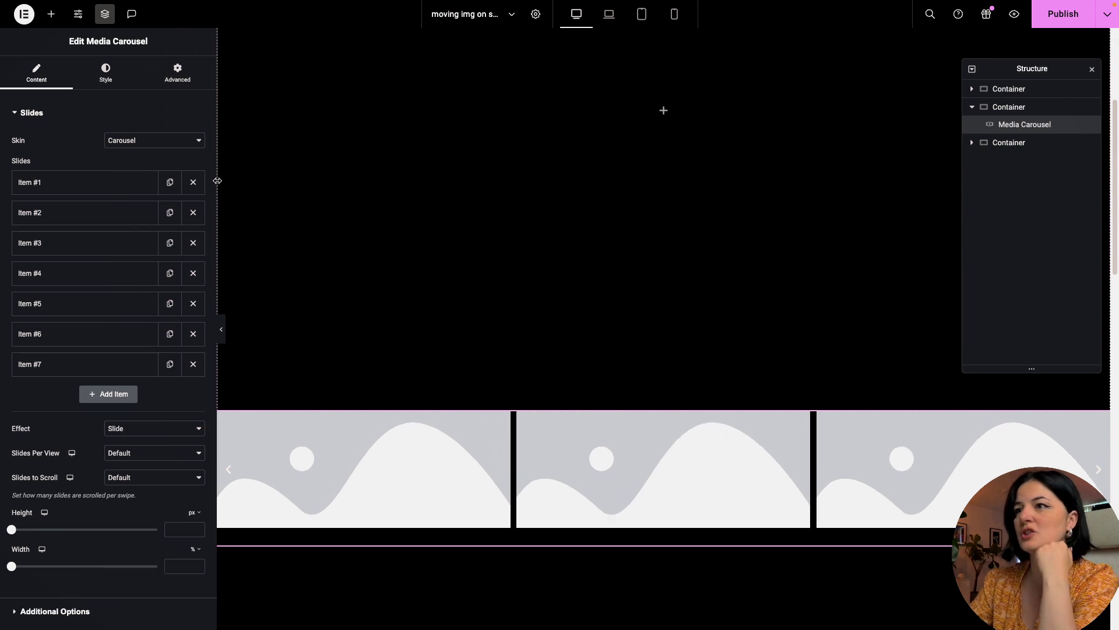
pyautogui.click(111, 183)
# - Give the first two slides the lake image and the red-and-blue image
pyautogui.click(110, 308)
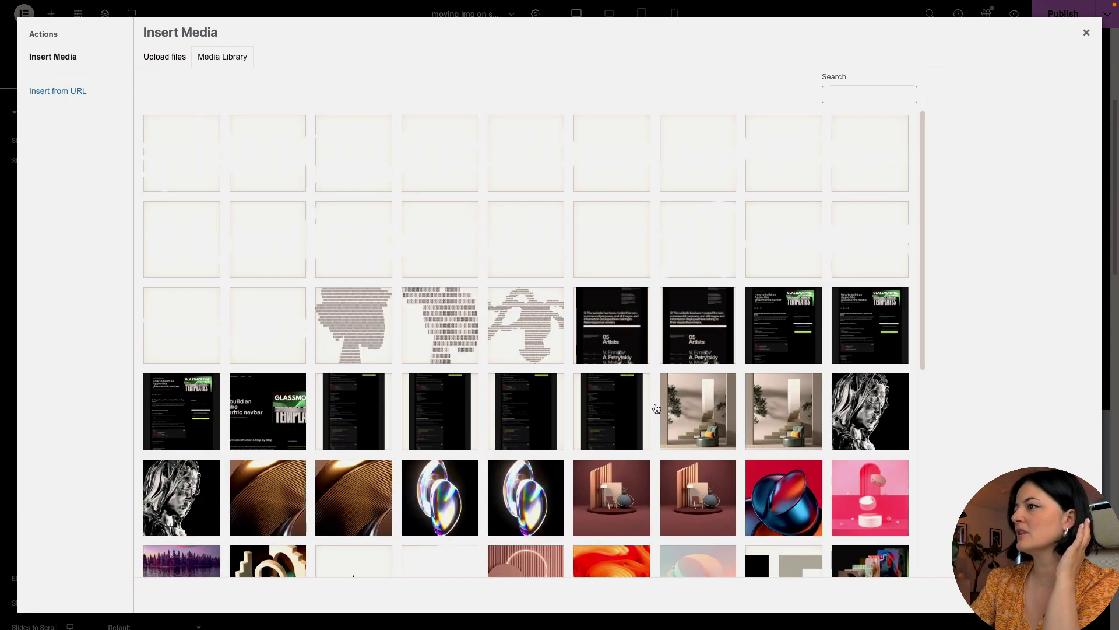
pyautogui.scroll(-3, 655, 407)
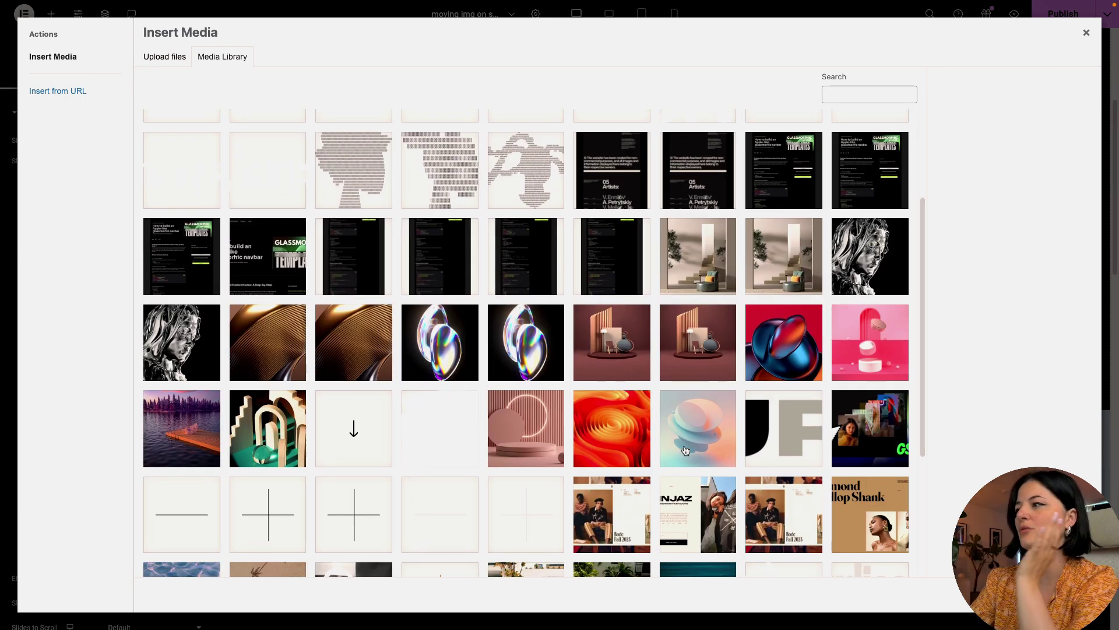
pyautogui.click(167, 434)
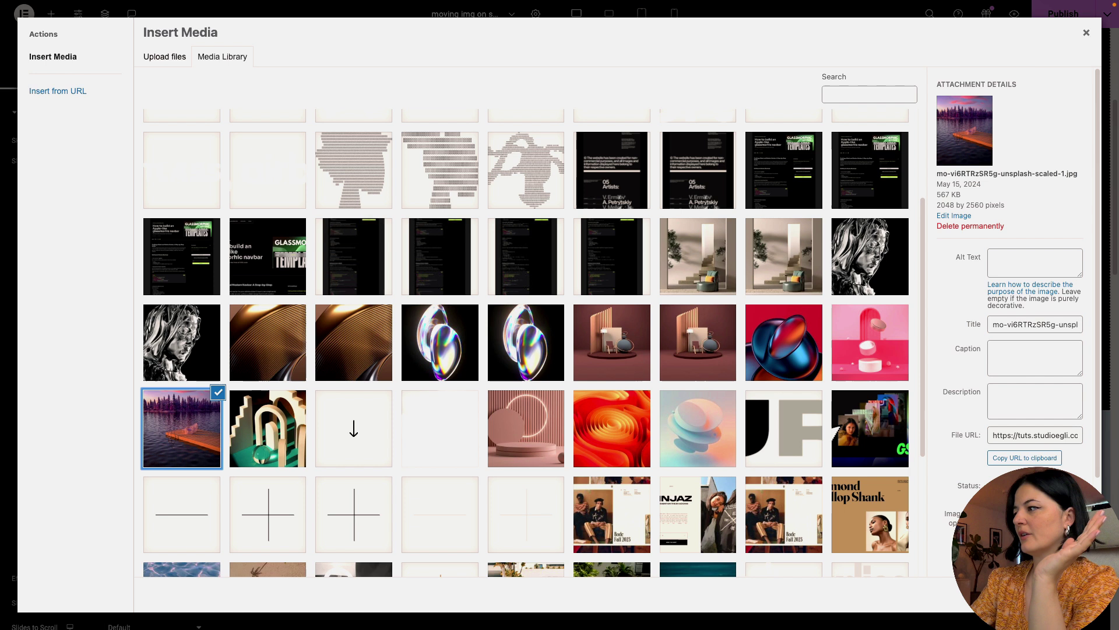
pyautogui.press('Return')
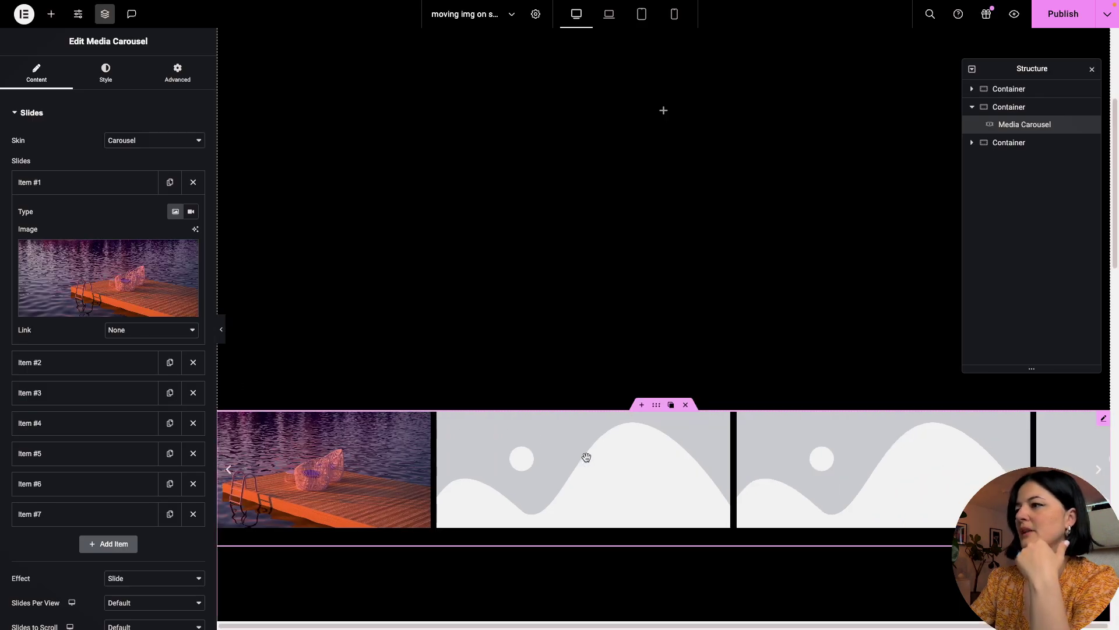
pyautogui.click(91, 362)
pyautogui.click(104, 303)
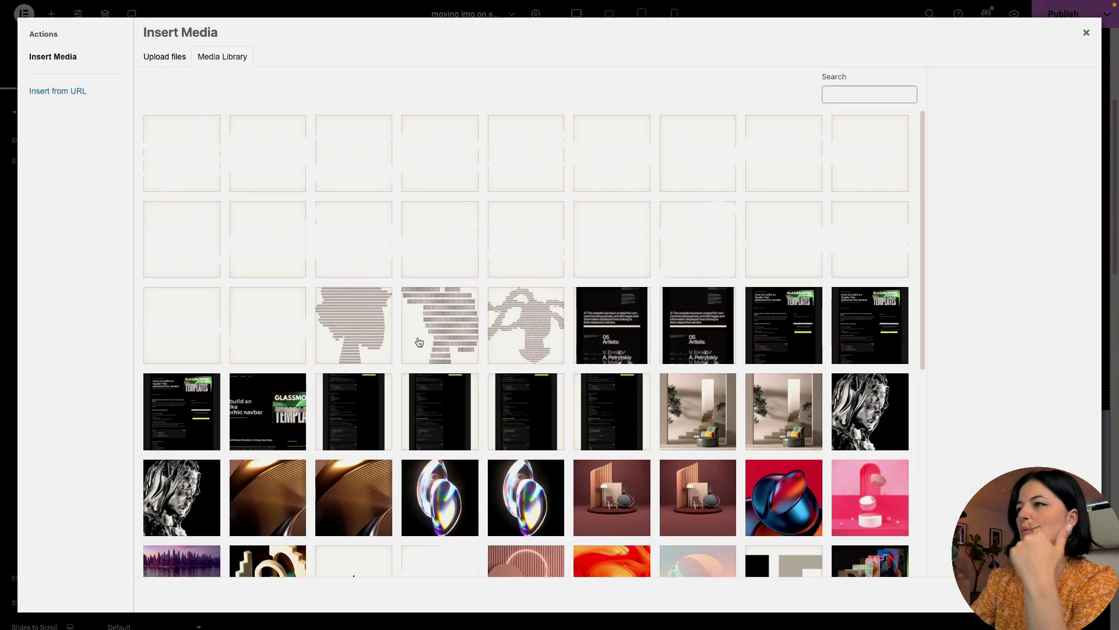
pyautogui.click(752, 493)
pyautogui.press('Return')
# - Insert the orange swirl image into slide 4 and the arches image into slide 5
pyautogui.click(75, 393)
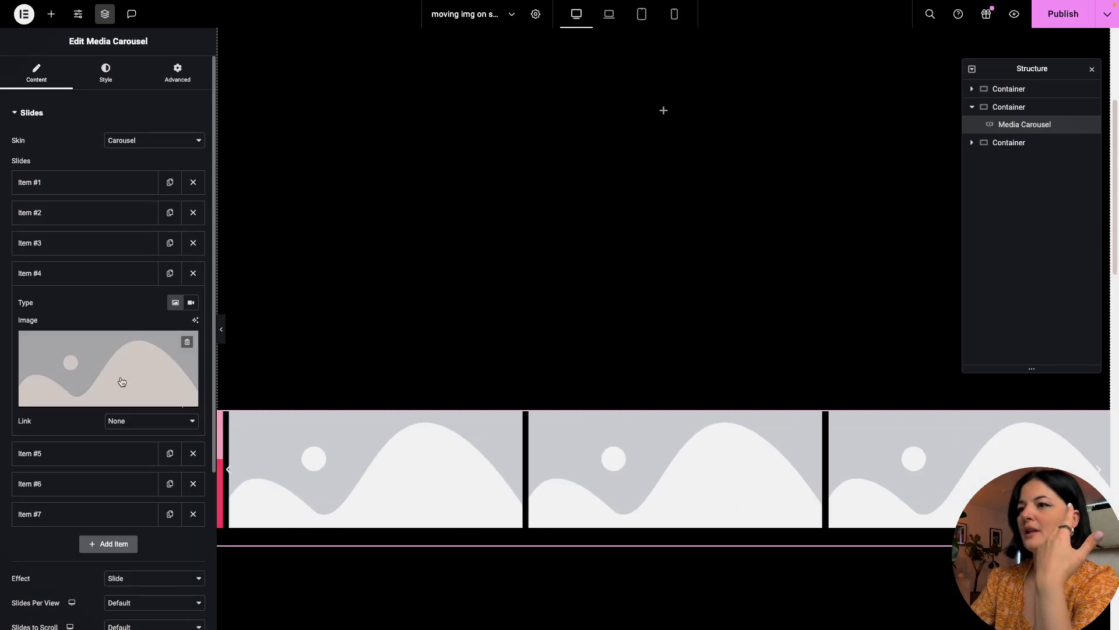
pyautogui.click(120, 379)
pyautogui.scroll(-2, 795, 464)
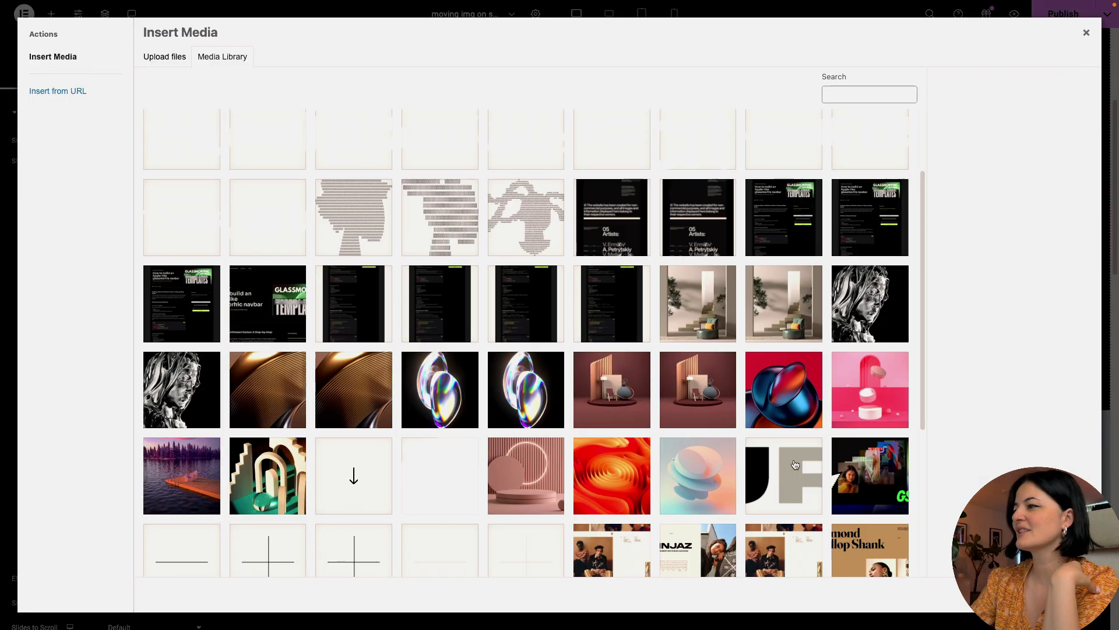
pyautogui.click(647, 487)
pyautogui.click(1061, 595)
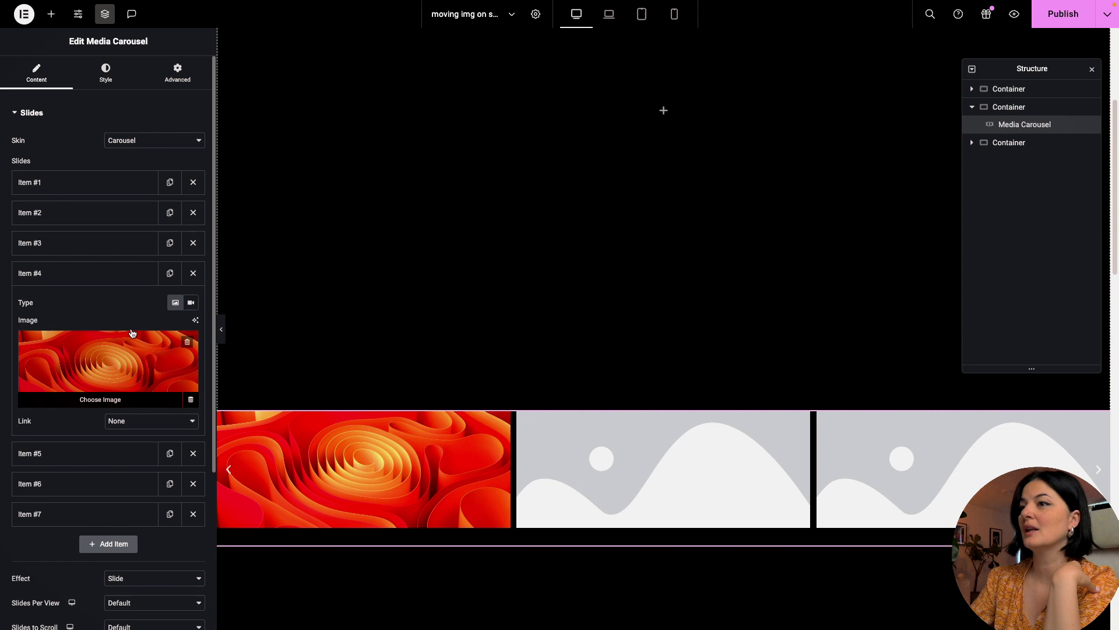
pyautogui.click(93, 271)
pyautogui.click(103, 310)
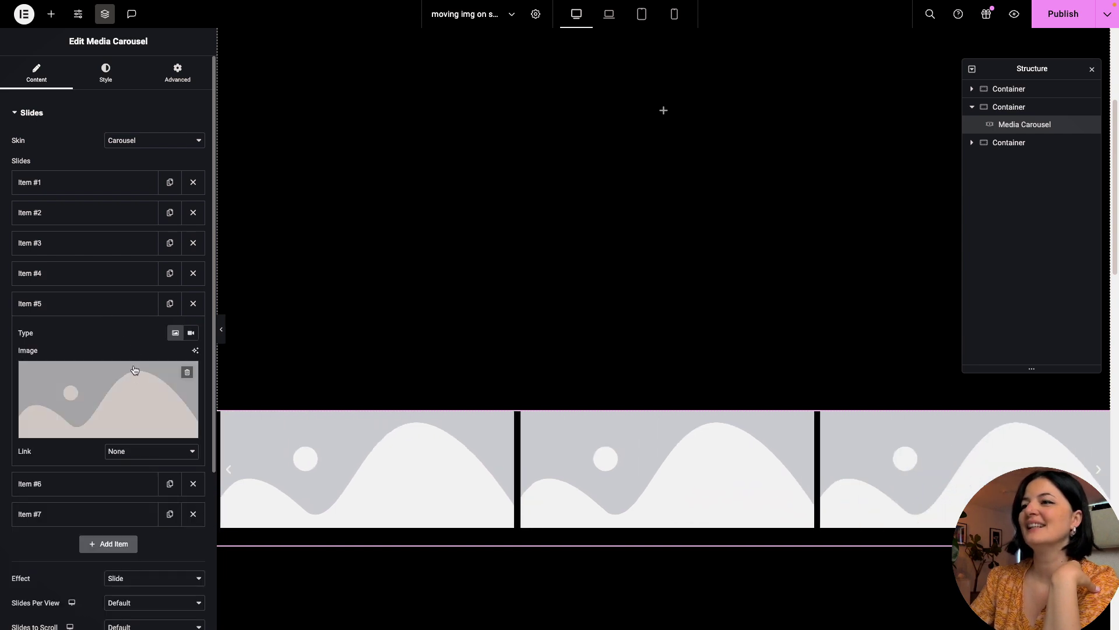
pyautogui.click(105, 402)
pyautogui.scroll(-1, 577, 475)
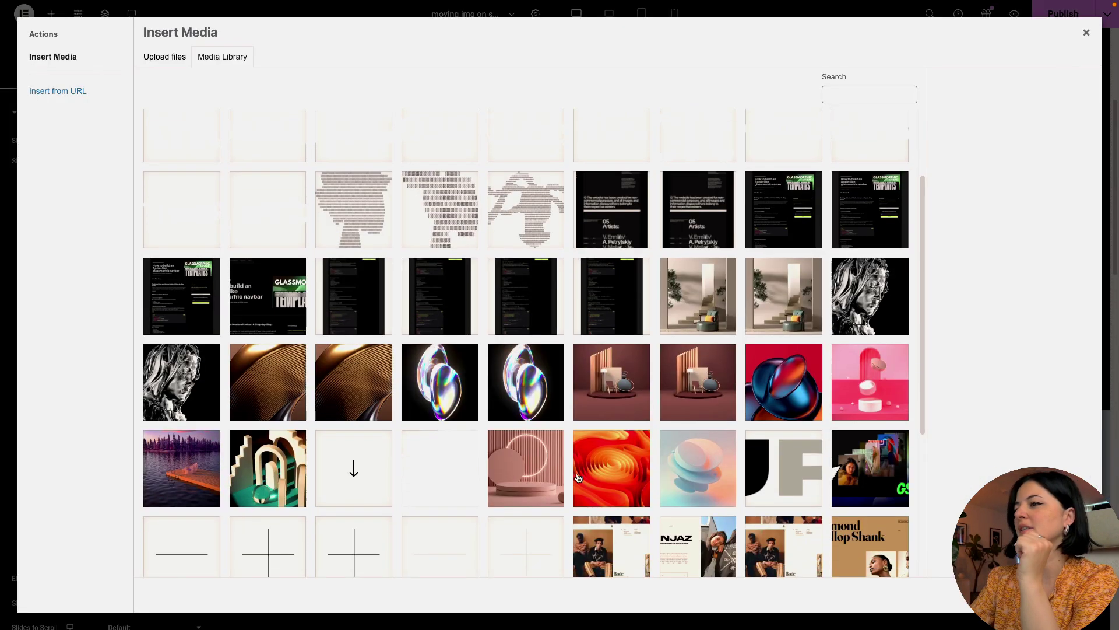
pyautogui.click(289, 491)
pyautogui.press('Return')
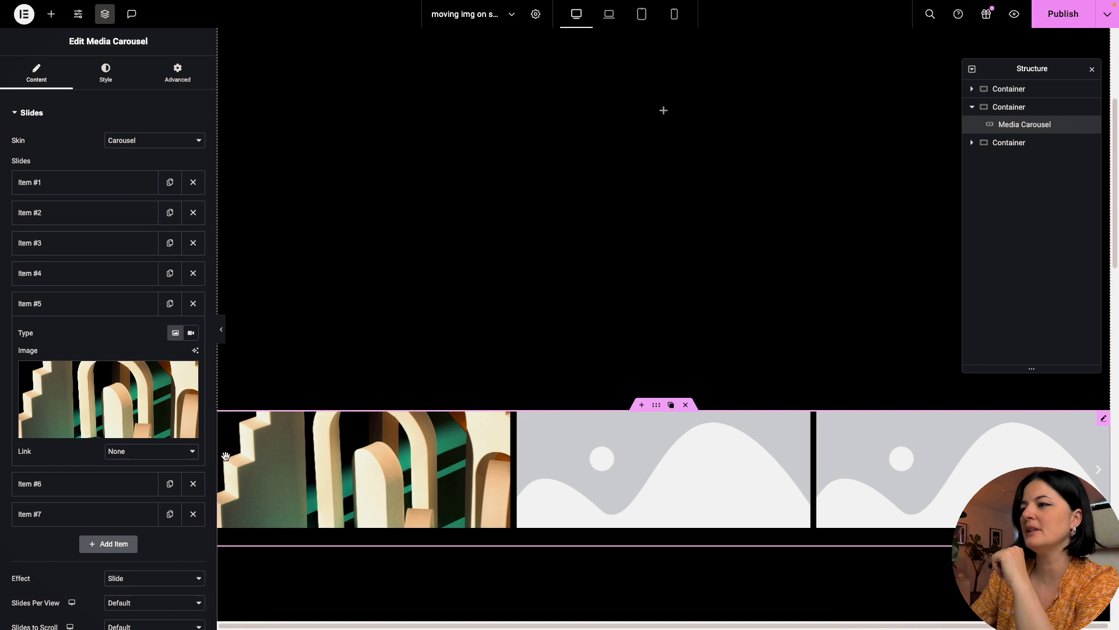
pyautogui.click(105, 301)
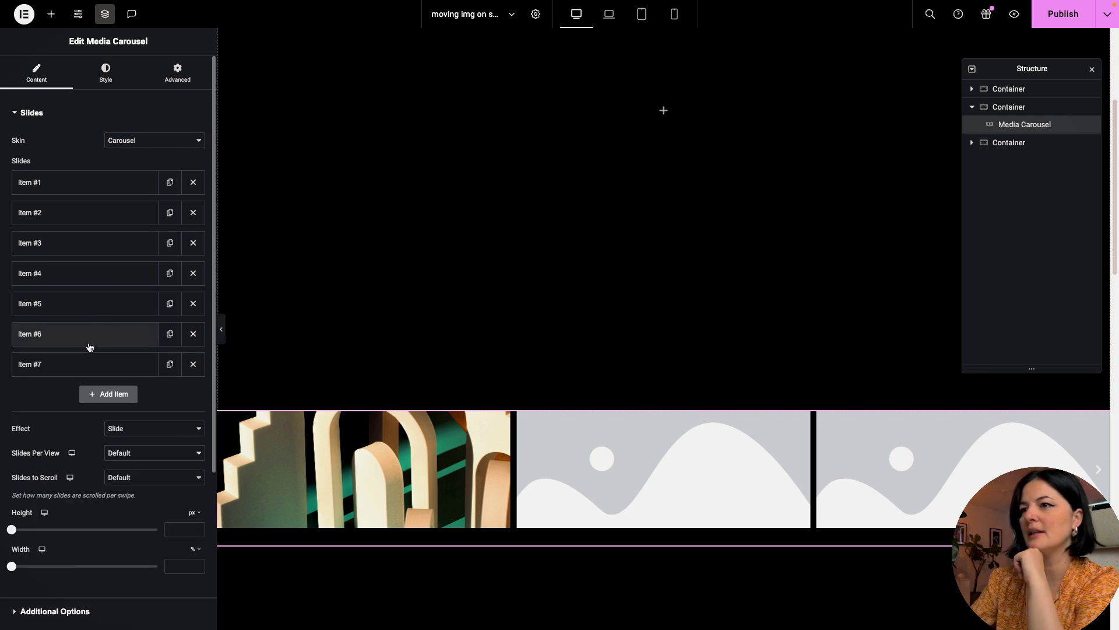
# - Insert the Scallop Shank image into slide 6 and the palm-garden pool image into slide 7
pyautogui.click(88, 340)
pyautogui.click(130, 420)
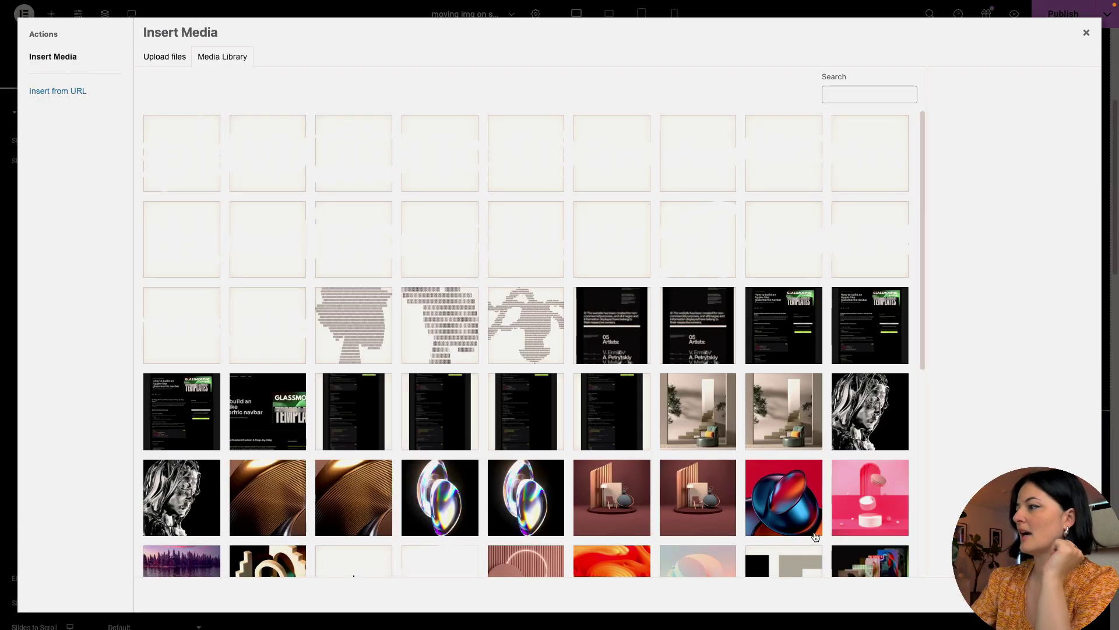
pyautogui.scroll(-5, 815, 536)
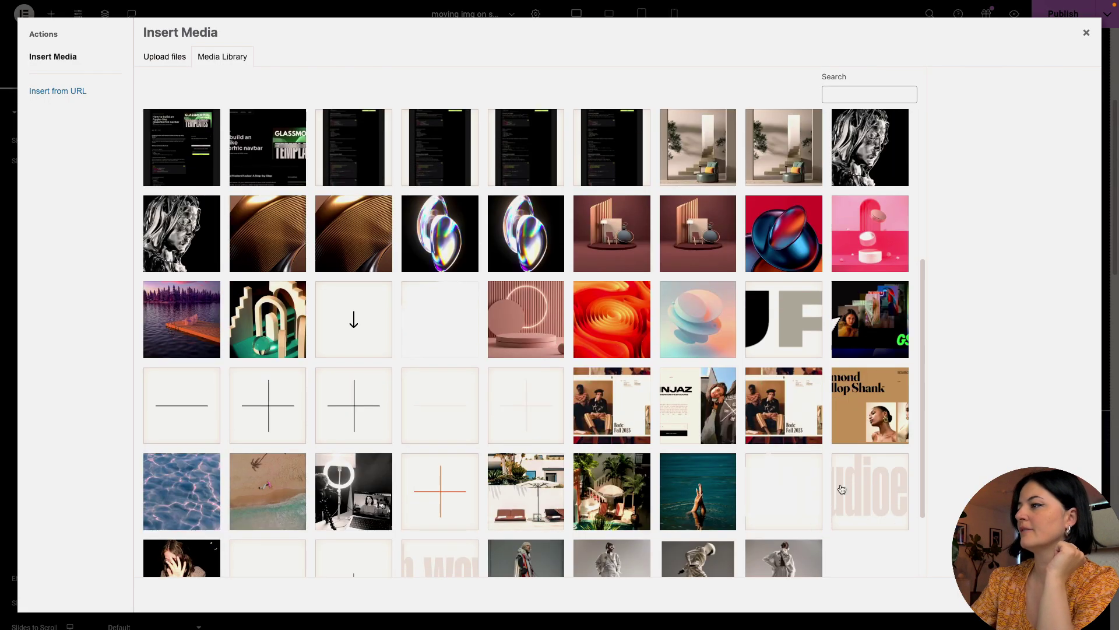
pyautogui.click(871, 417)
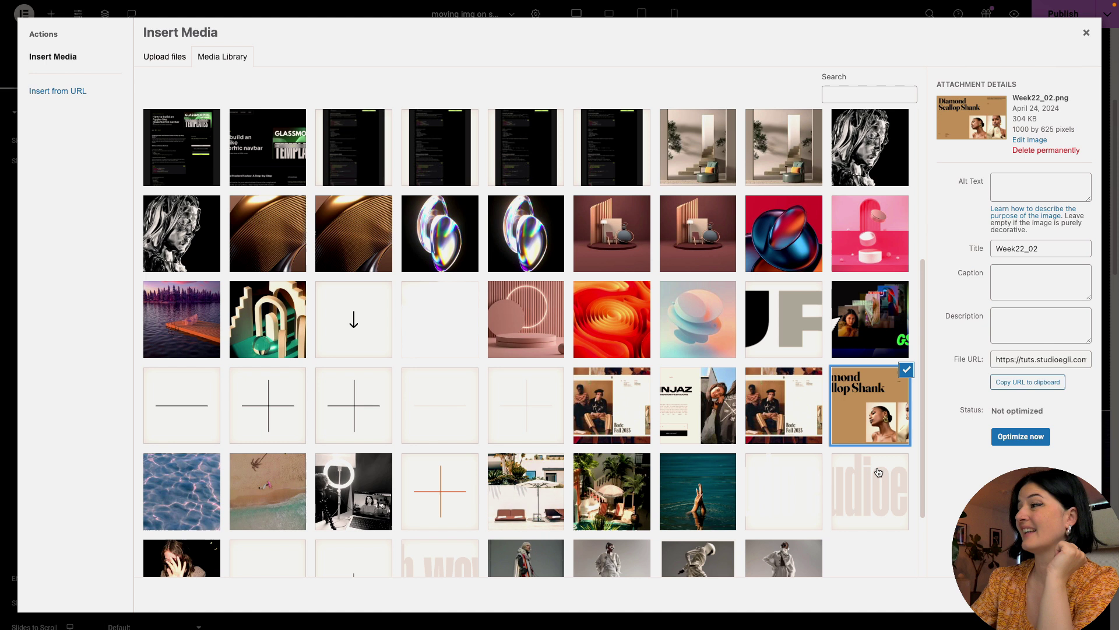
pyautogui.click(1055, 595)
pyautogui.click(81, 513)
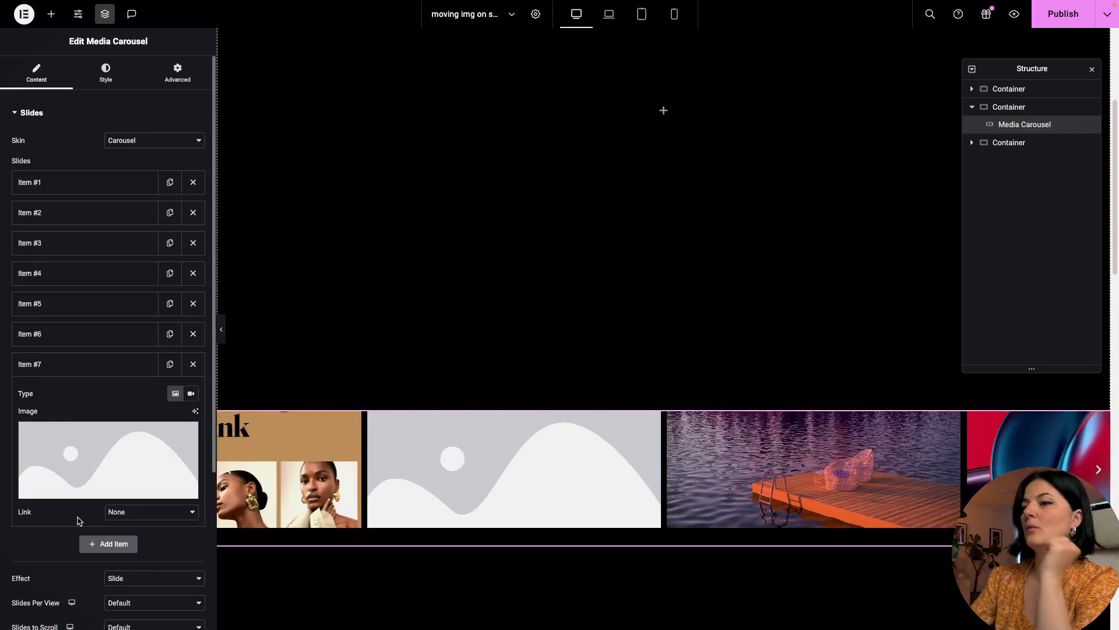
pyautogui.click(102, 472)
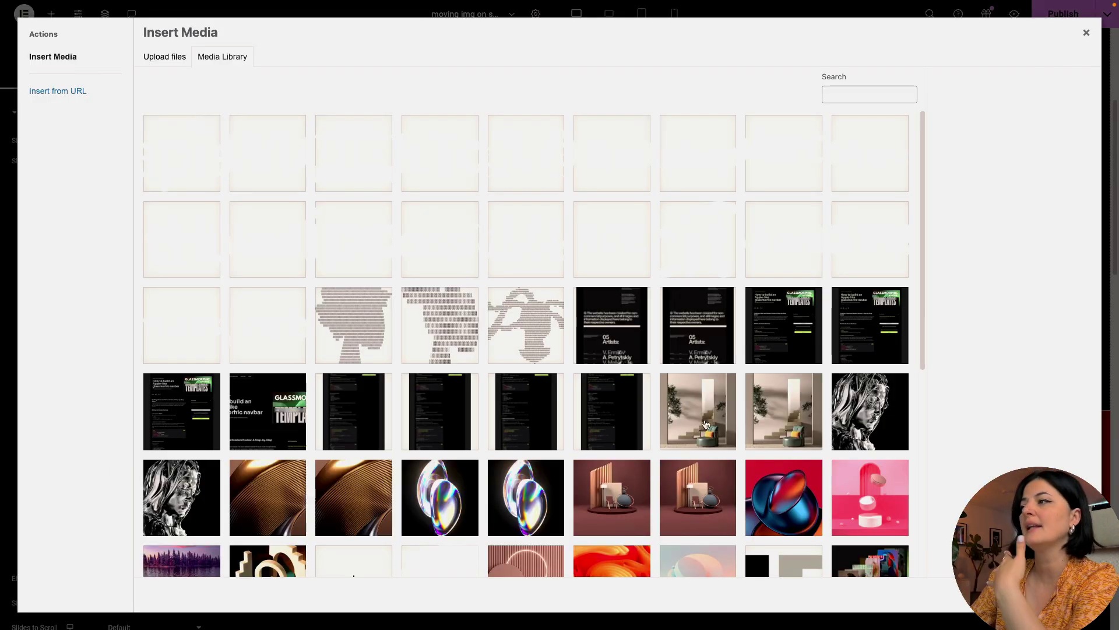
pyautogui.scroll(-5, 354, 466)
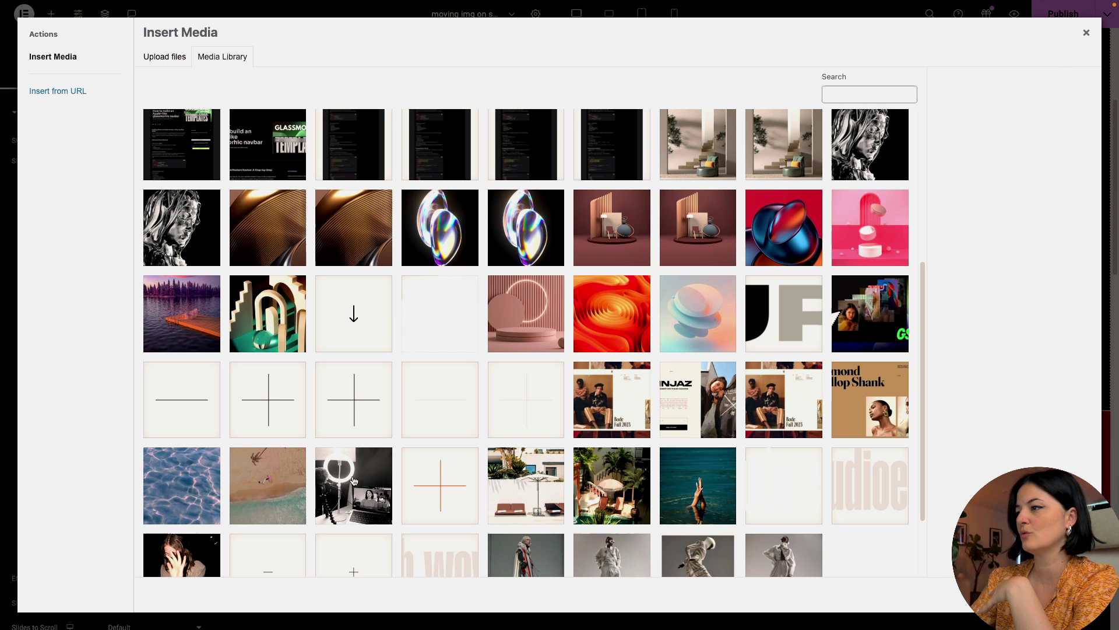
pyautogui.click(646, 494)
pyautogui.click(1058, 595)
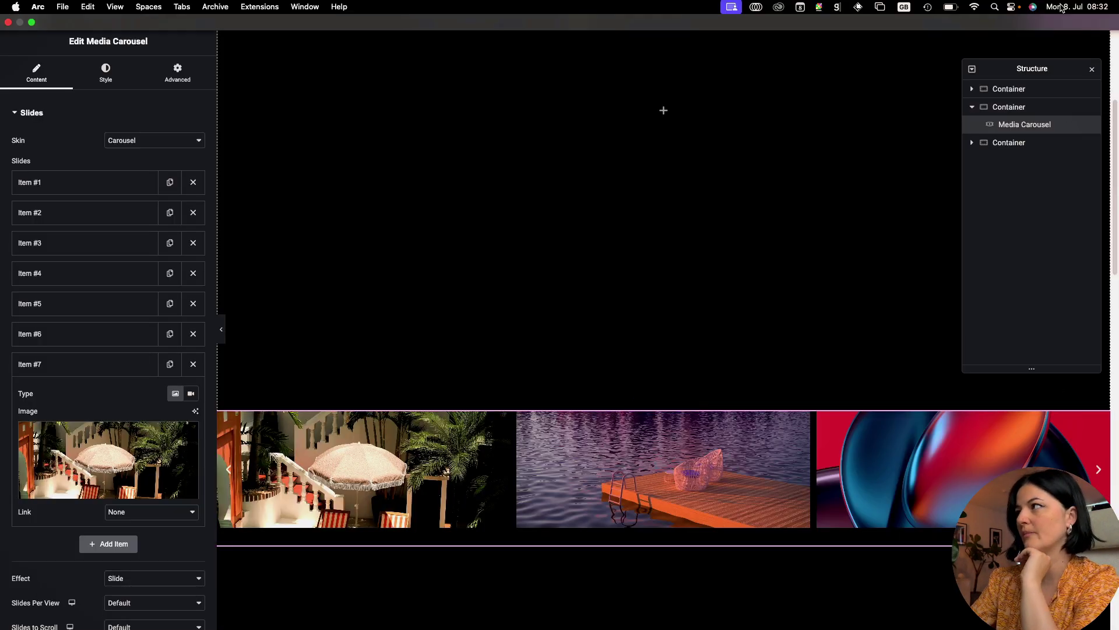
# - Set the Link of slides 1 to 3 to Media File
pyautogui.click(91, 191)
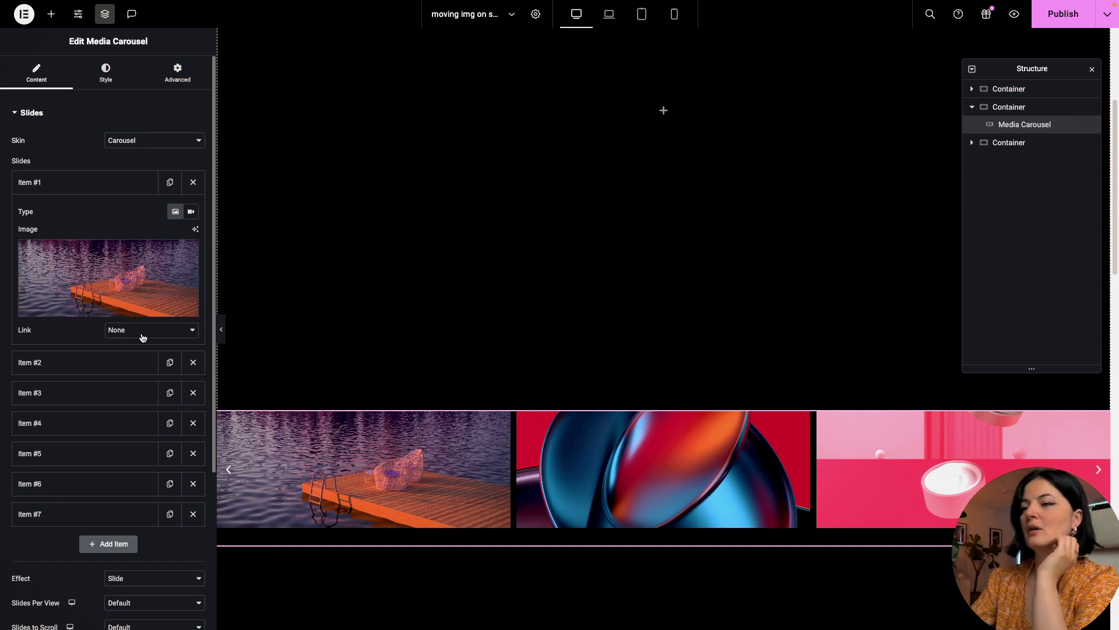
pyautogui.click(142, 332)
pyautogui.click(142, 342)
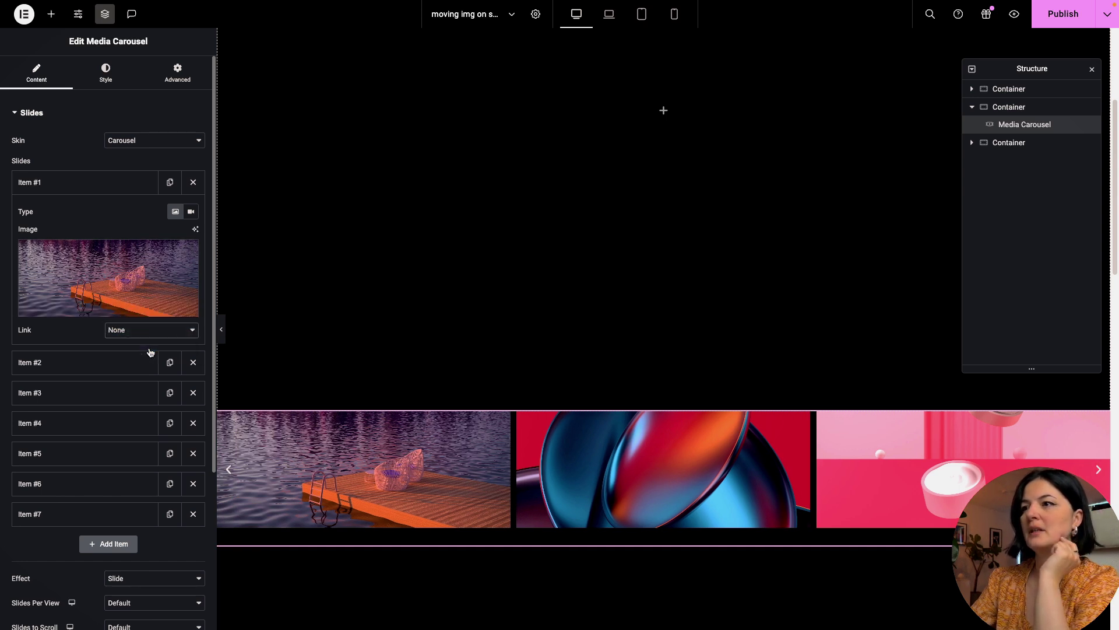
pyautogui.click(120, 362)
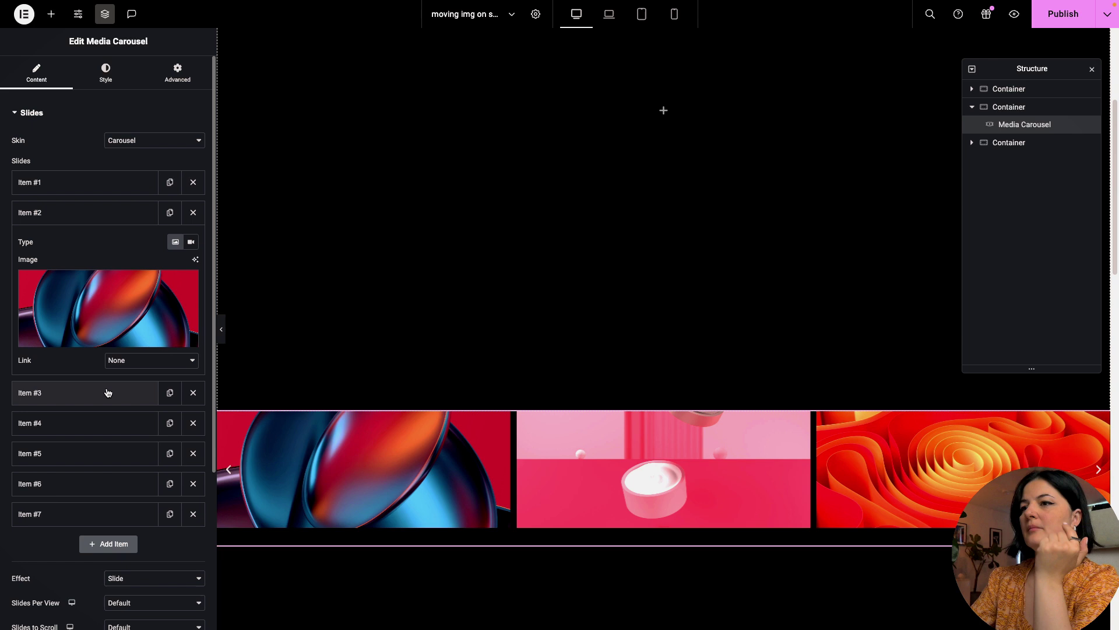
pyautogui.click(138, 362)
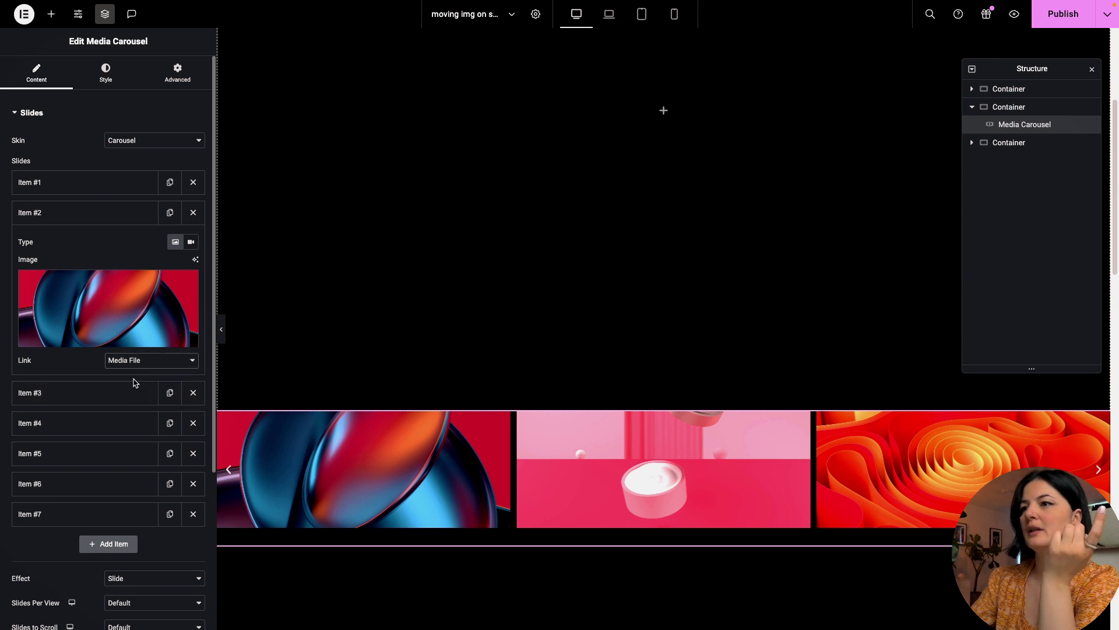
pyautogui.click(135, 391)
pyautogui.click(146, 392)
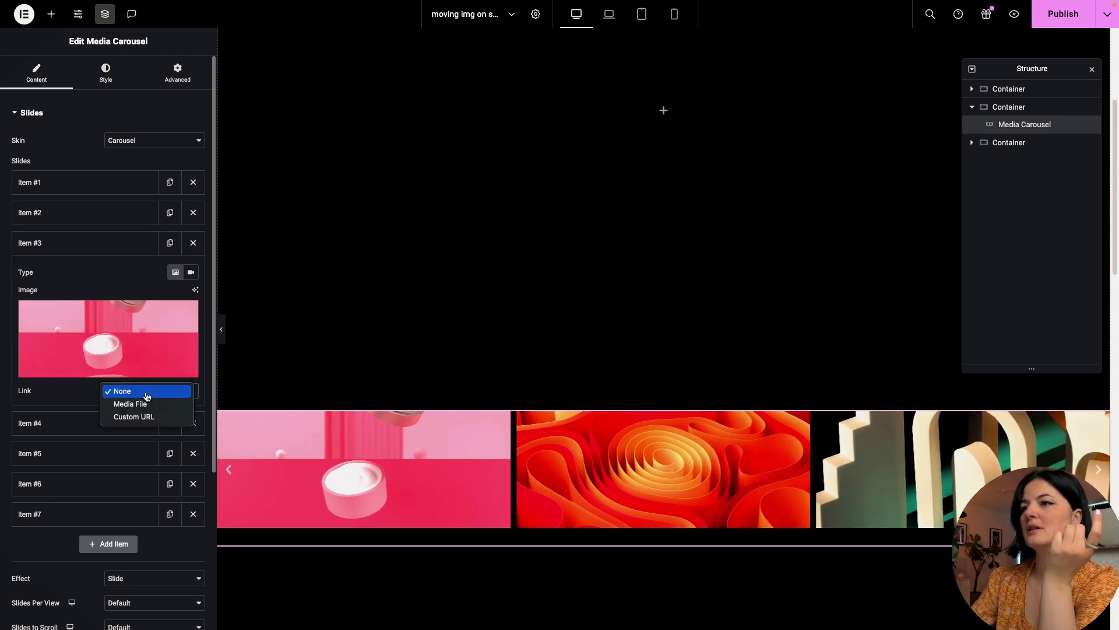
pyautogui.click(133, 404)
# - Set the Link of slides 4 to 7 to Media File
pyautogui.click(108, 424)
pyautogui.click(137, 421)
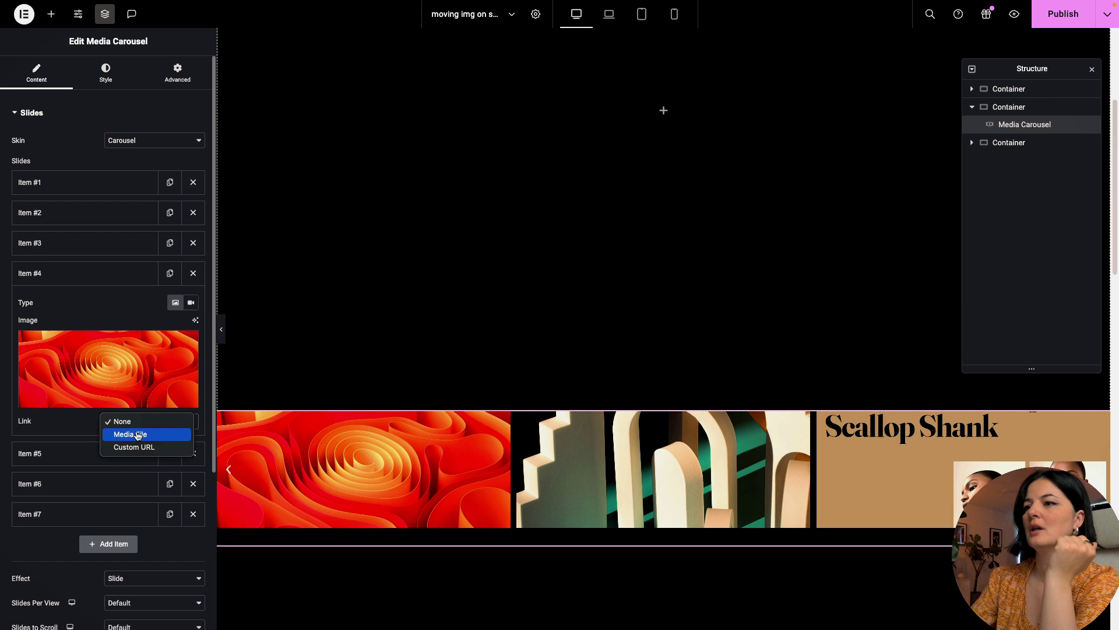
pyautogui.click(137, 434)
pyautogui.click(117, 453)
pyautogui.click(141, 453)
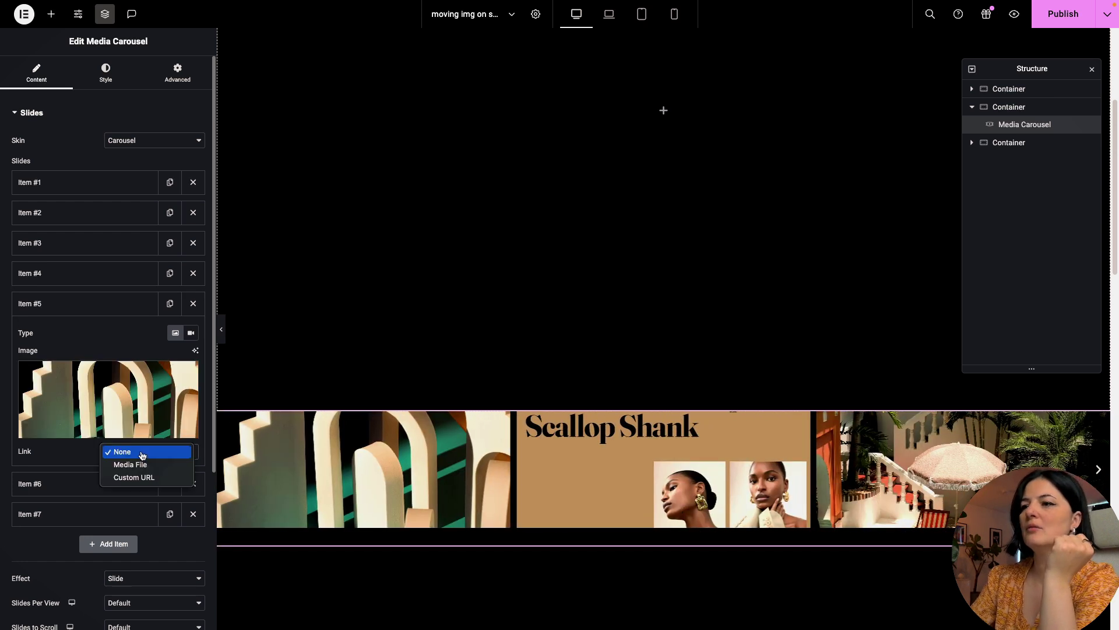
pyautogui.click(130, 464)
pyautogui.click(120, 486)
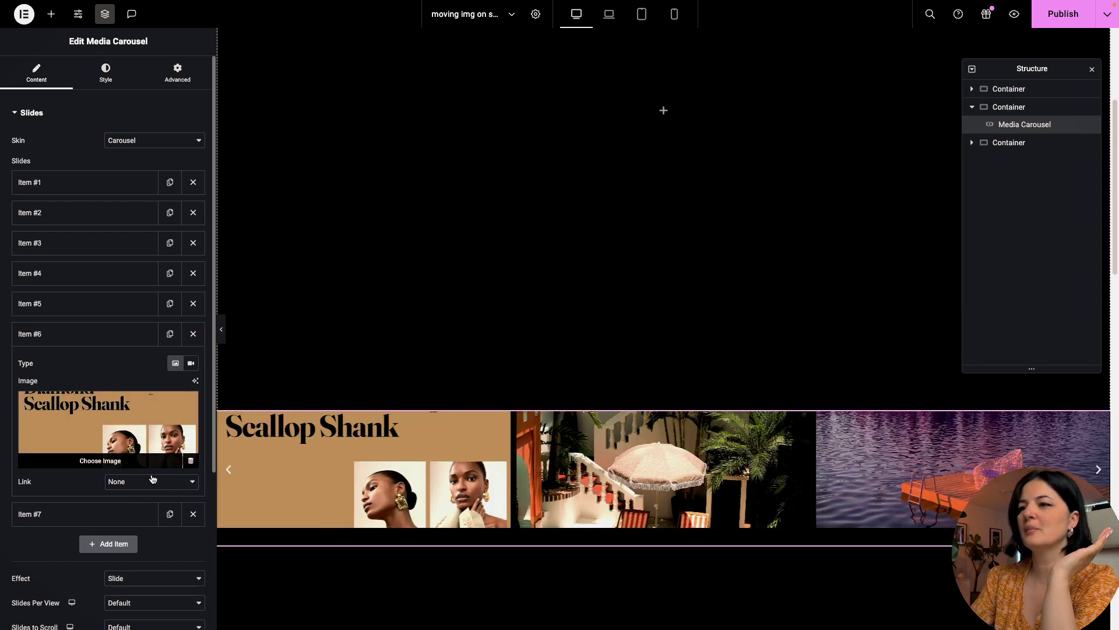
pyautogui.click(152, 479)
pyautogui.click(134, 495)
pyautogui.click(119, 514)
pyautogui.click(133, 512)
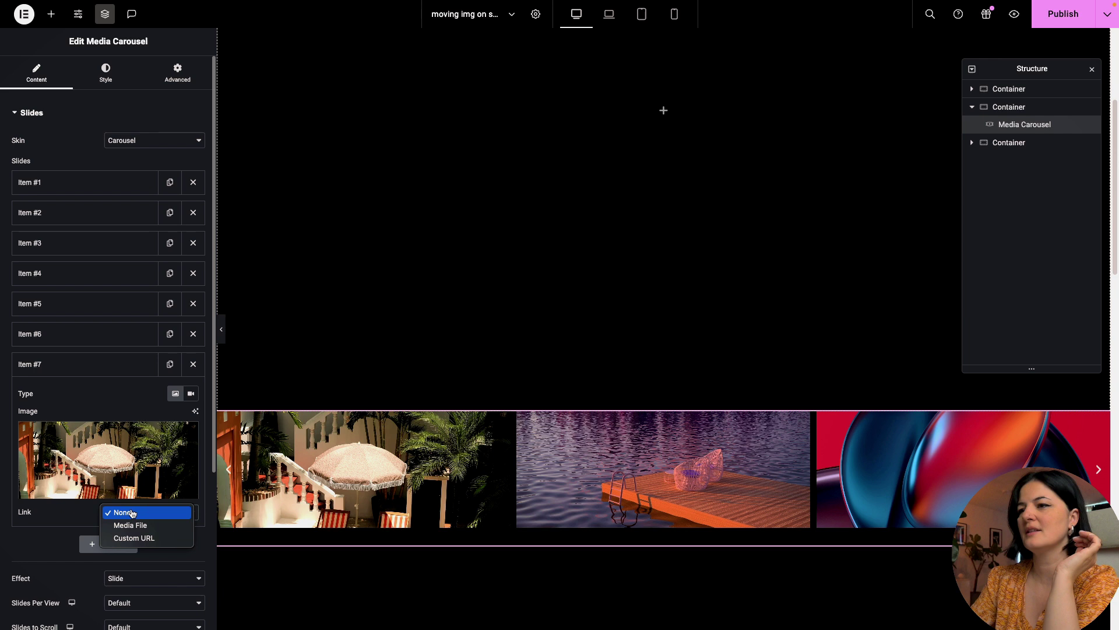
pyautogui.click(131, 525)
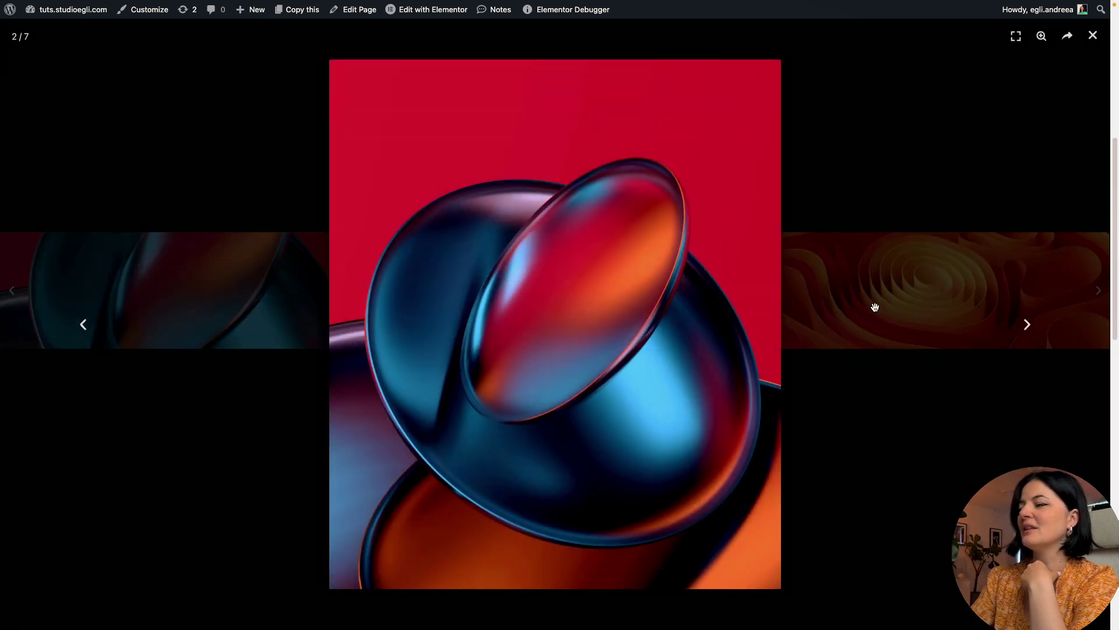
pyautogui.click(1027, 325)
pyautogui.click(1028, 325)
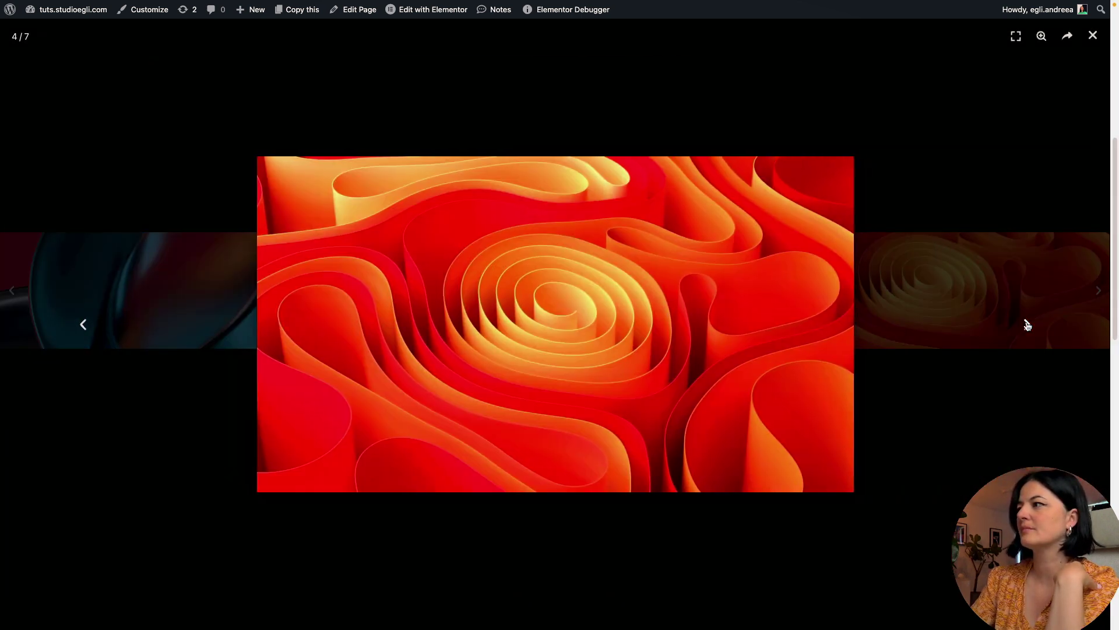
pyautogui.click(1027, 326)
pyautogui.click(1027, 325)
pyautogui.click(1028, 325)
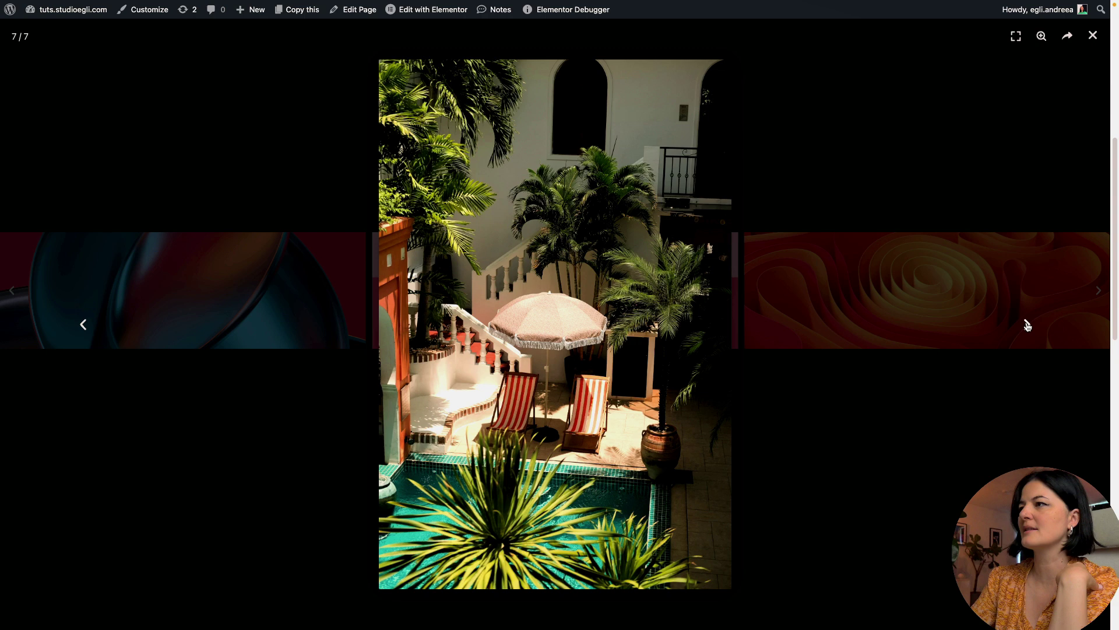
pyautogui.click(1027, 325)
pyautogui.click(1027, 325)
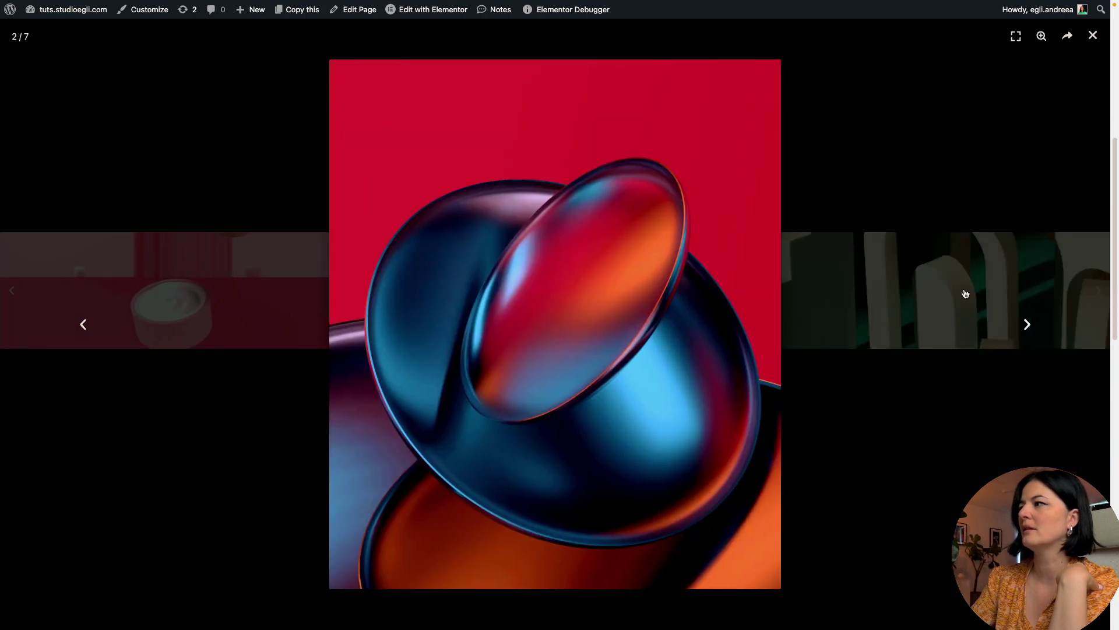
pyautogui.click(1095, 36)
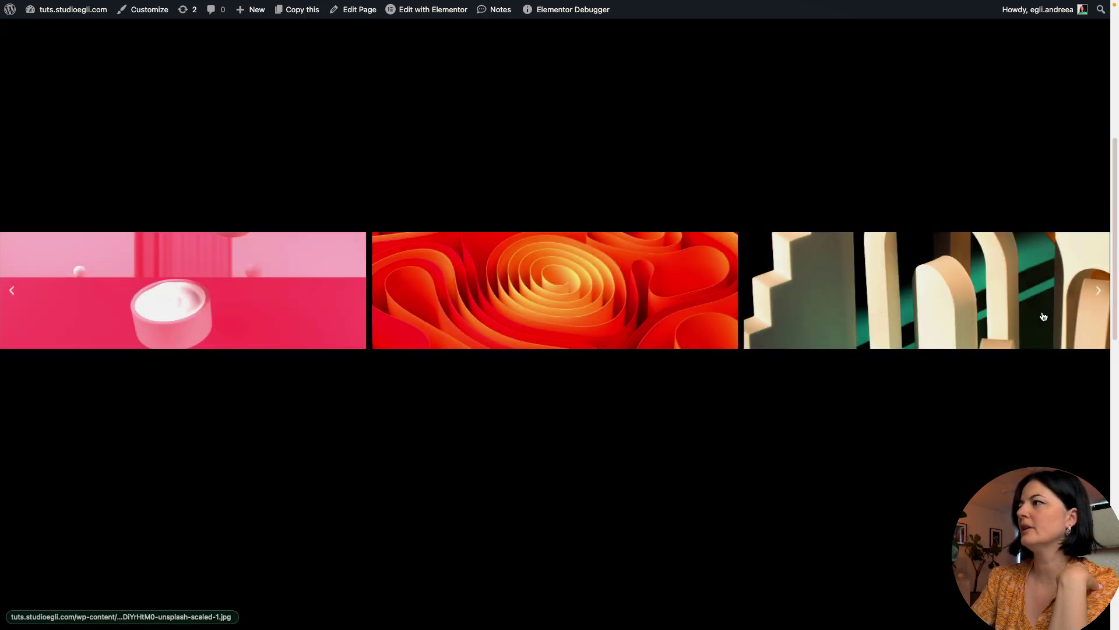
pyautogui.moveTo(1044, 317); pyautogui.dragTo(239, 310)
pyautogui.click(239, 310)
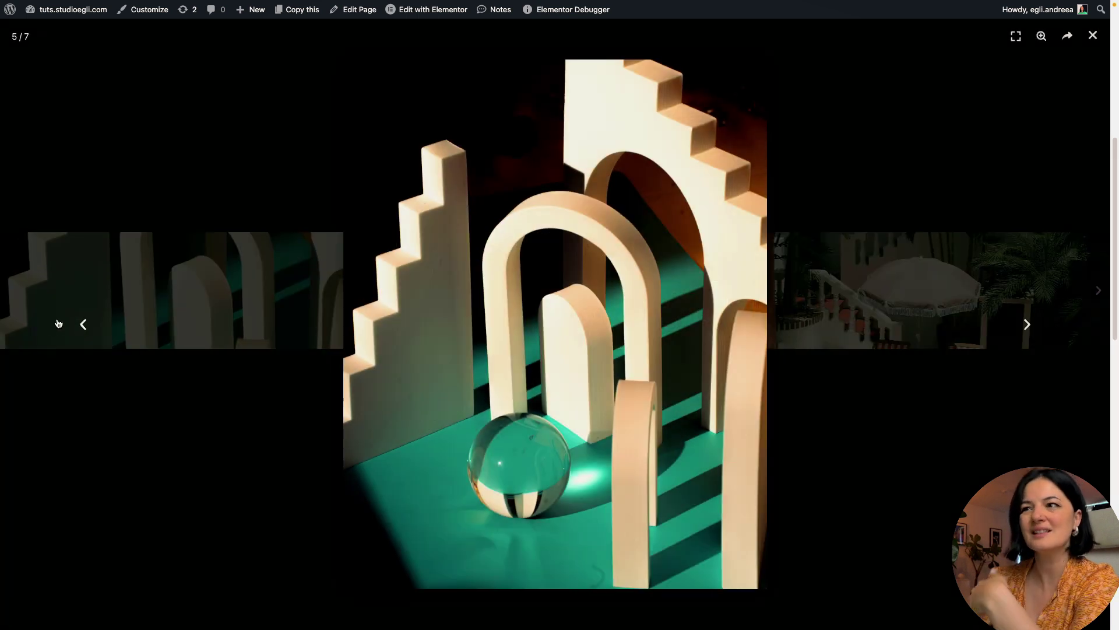
pyautogui.click(858, 350)
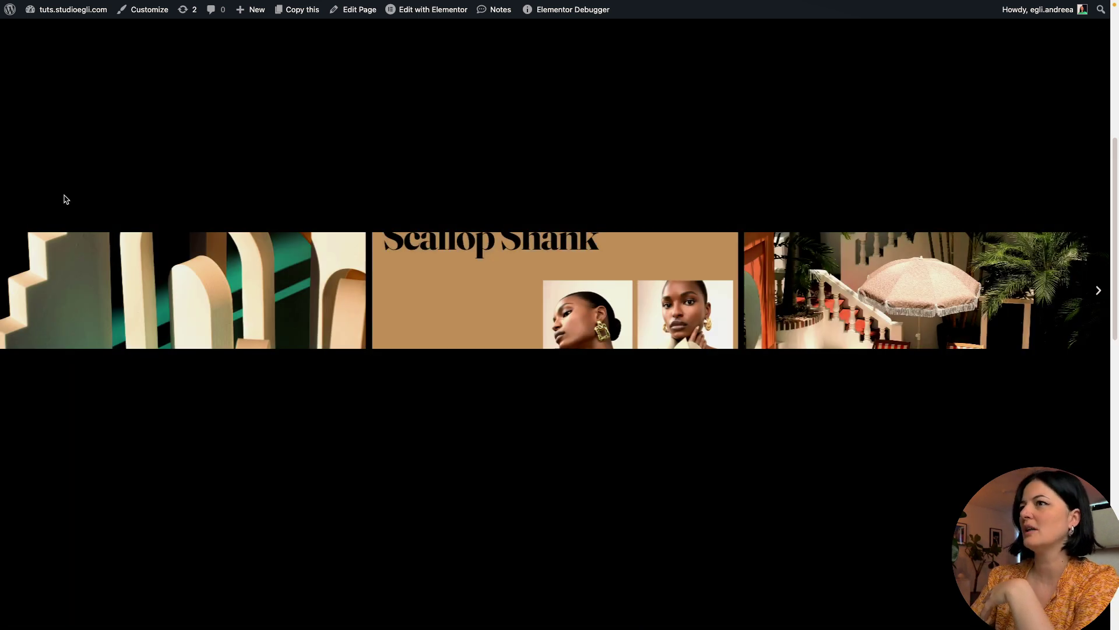
pyautogui.click(24, 193)
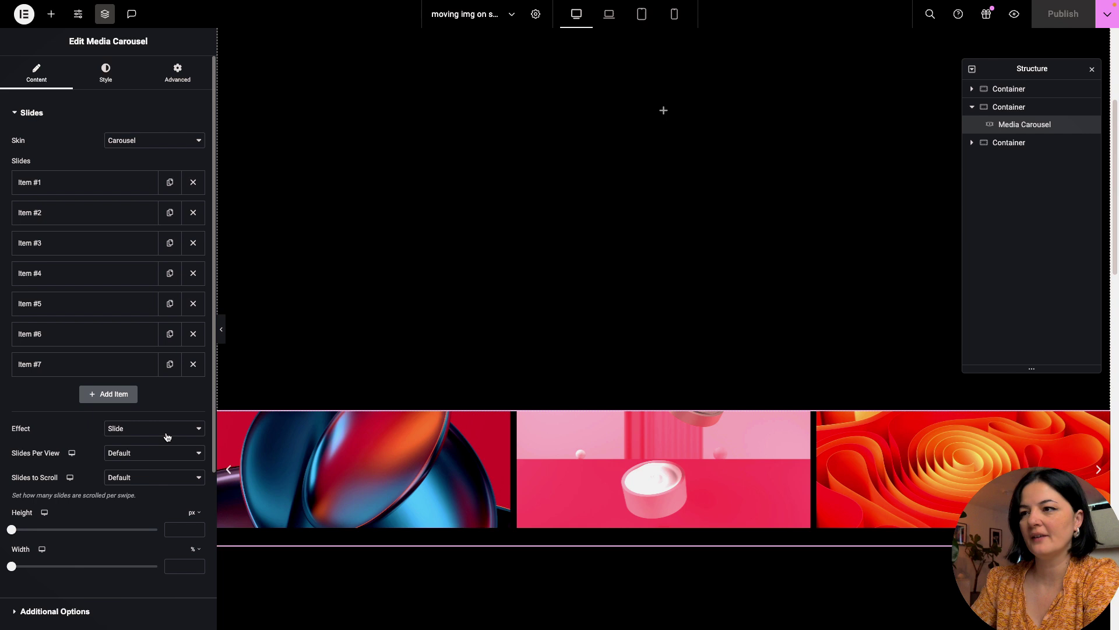
# - Set Slides Per View and Slides to Scroll both to 5
pyautogui.click(155, 457)
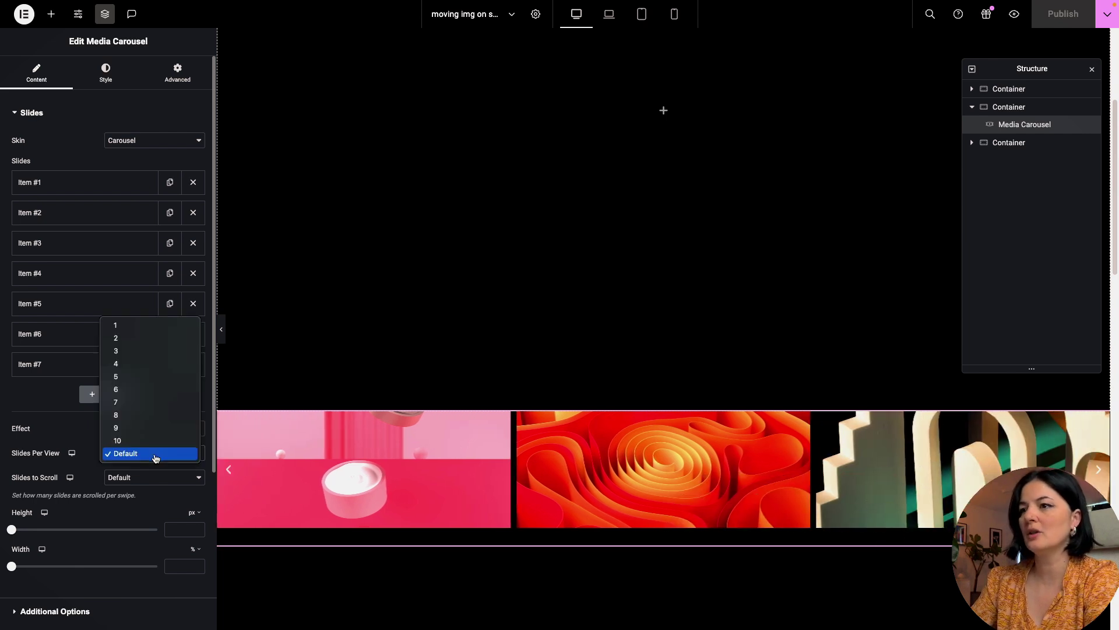
pyautogui.click(149, 377)
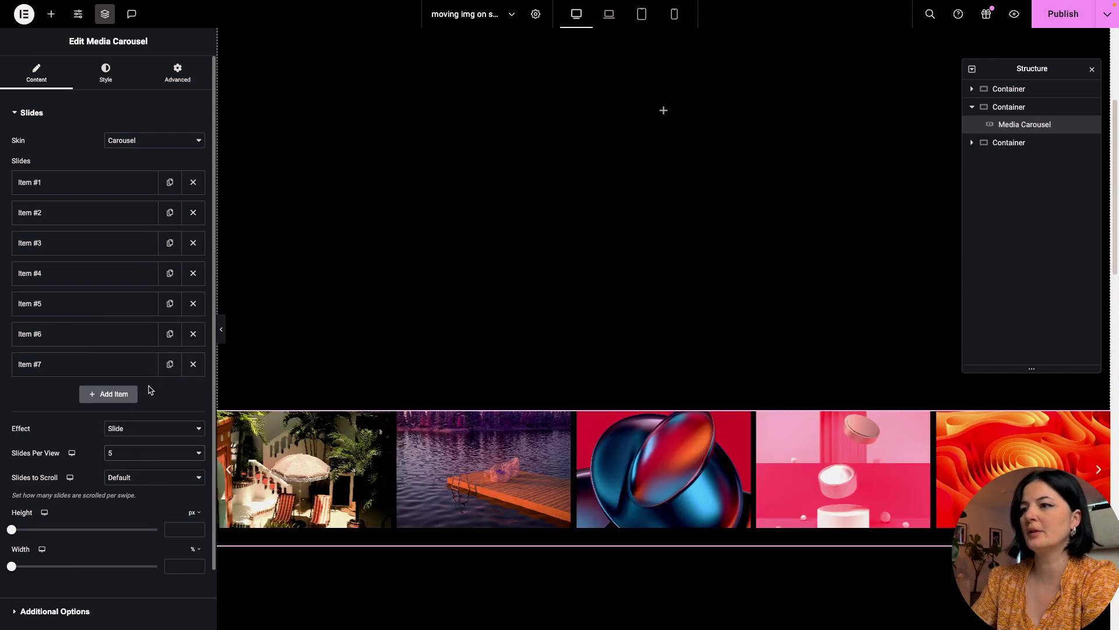
pyautogui.click(152, 479)
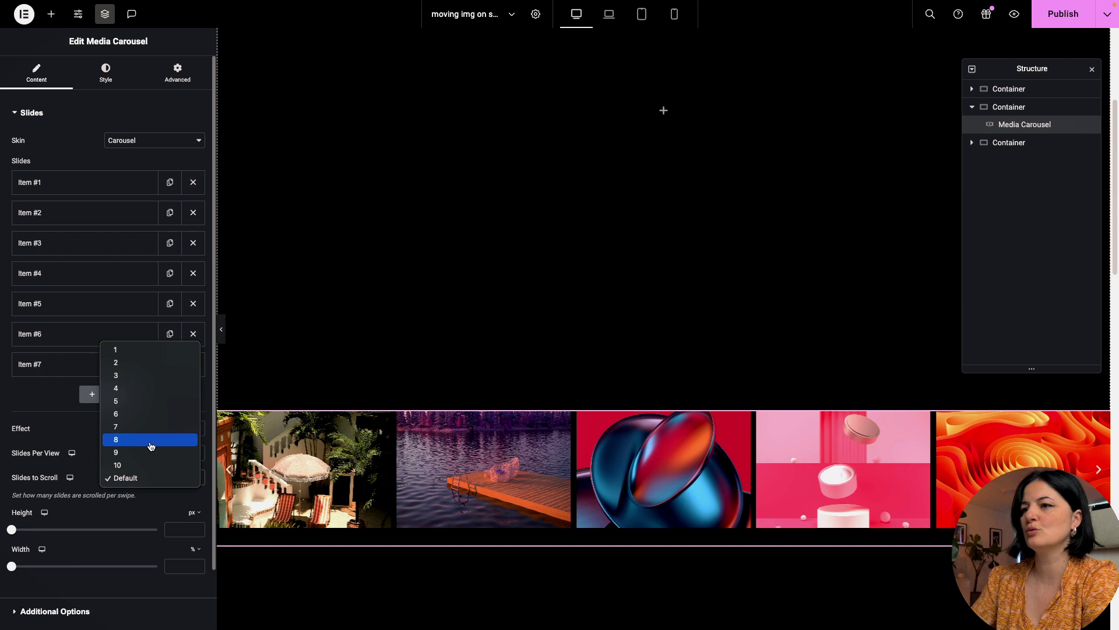
pyautogui.click(142, 404)
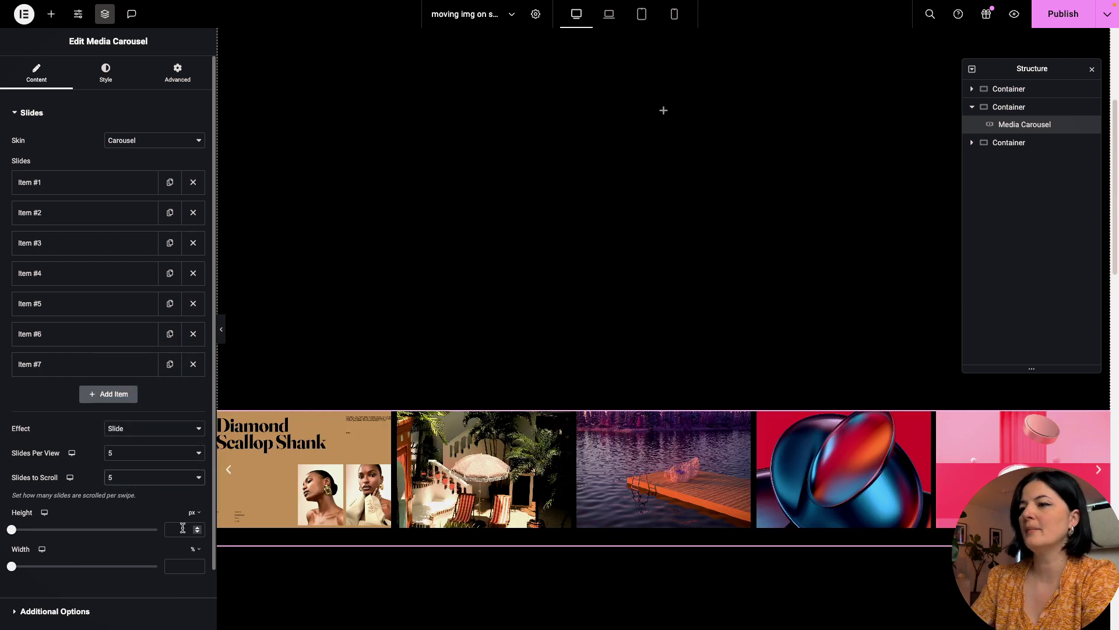
# - Set the carousel height to 60 vh and its width to 100
pyautogui.click(196, 514)
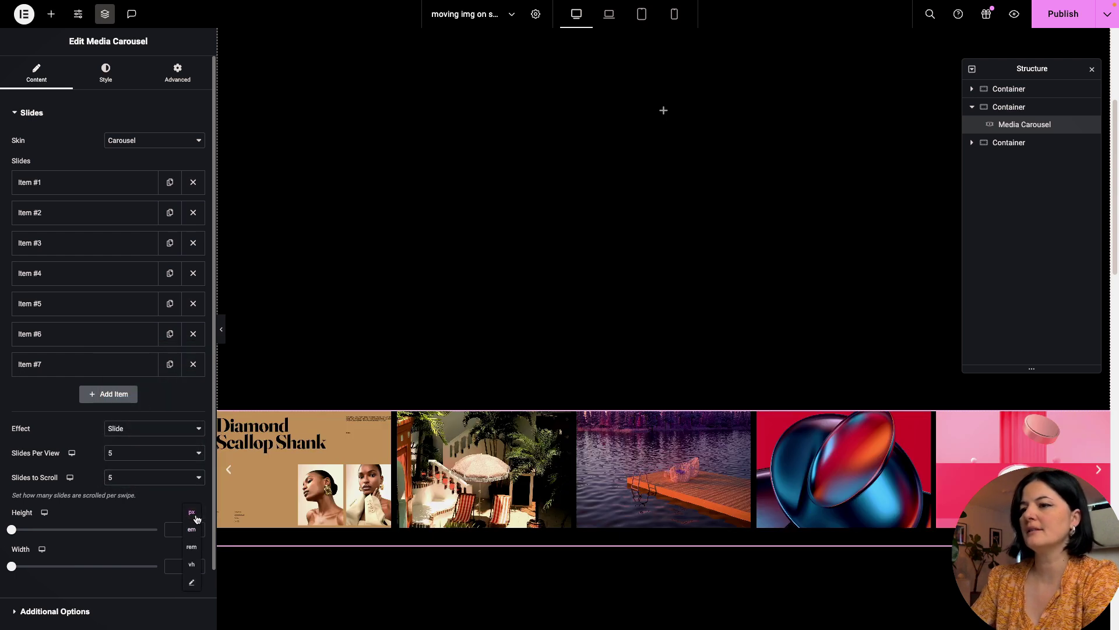
pyautogui.click(192, 564)
pyautogui.click(180, 528)
pyautogui.write('60')
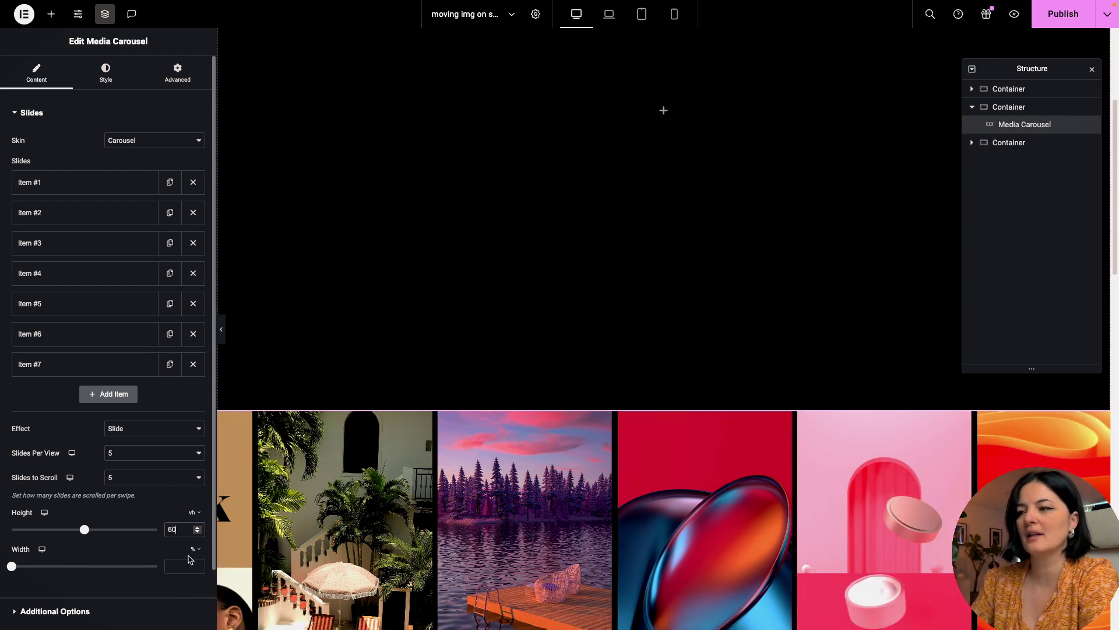
pyautogui.scroll(-3, 562, 469)
pyautogui.scroll(-1, 563, 468)
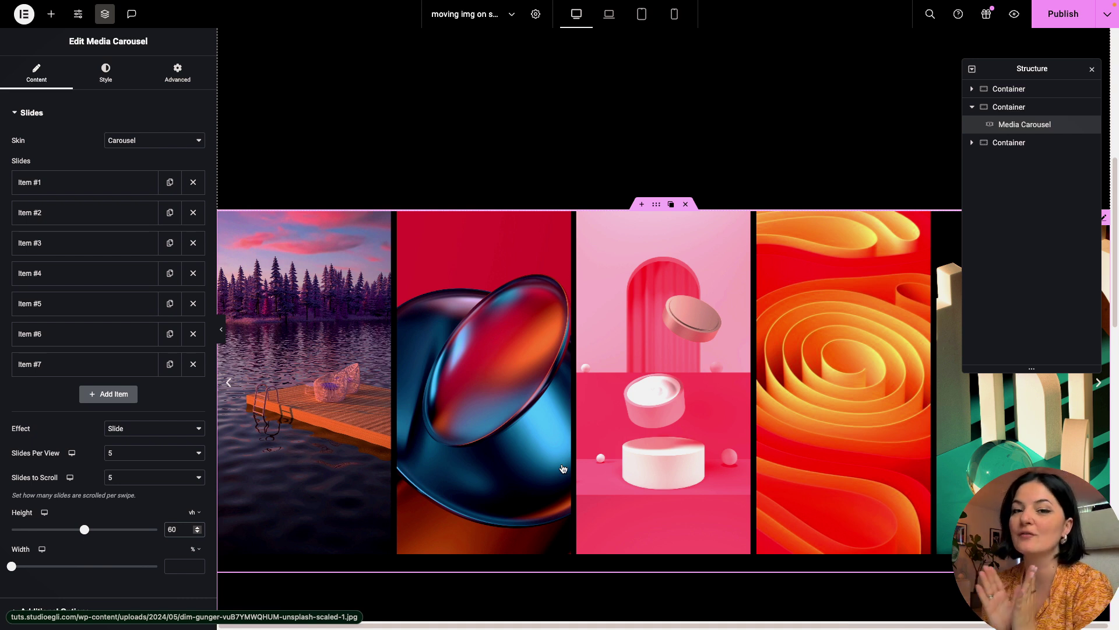
pyautogui.click(174, 564)
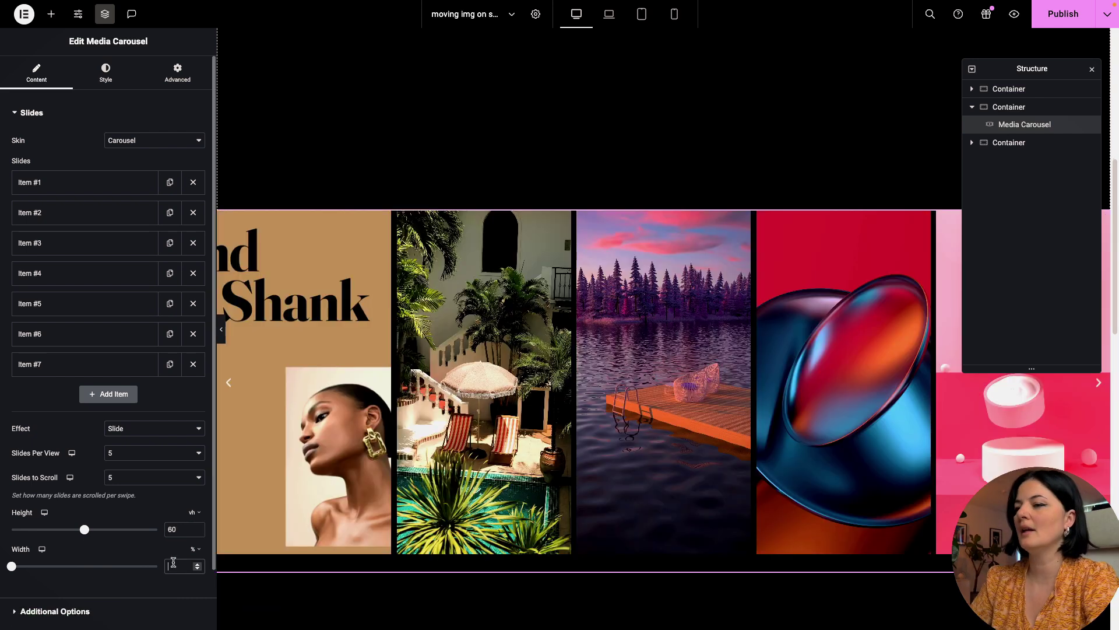
pyautogui.write('100')
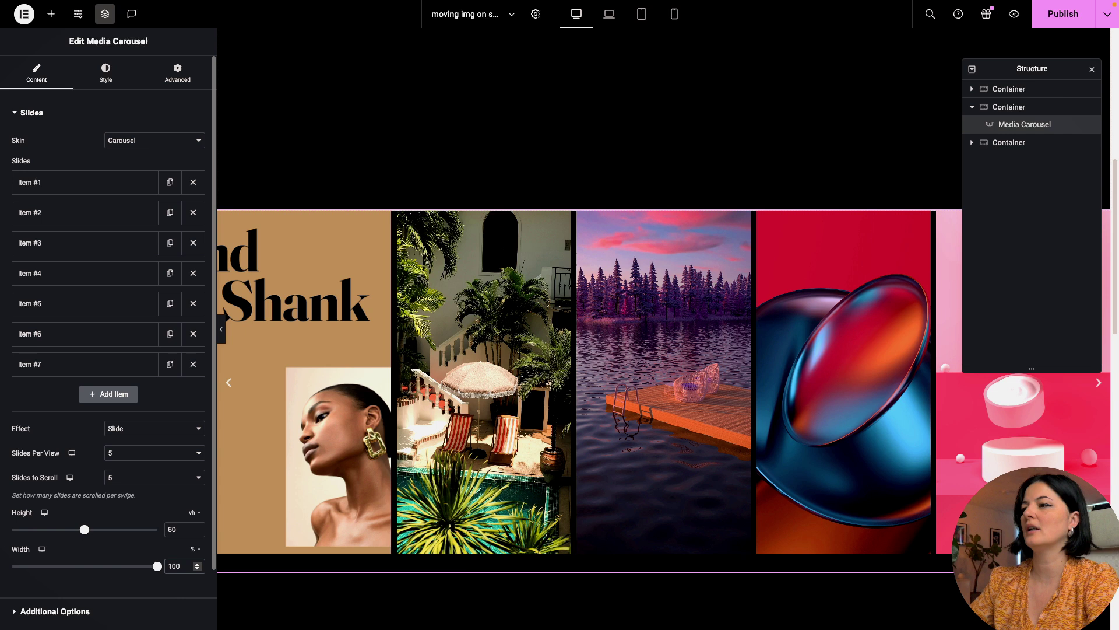
# - In the Style tab, set the slides' Space Between to 20
pyautogui.click(112, 86)
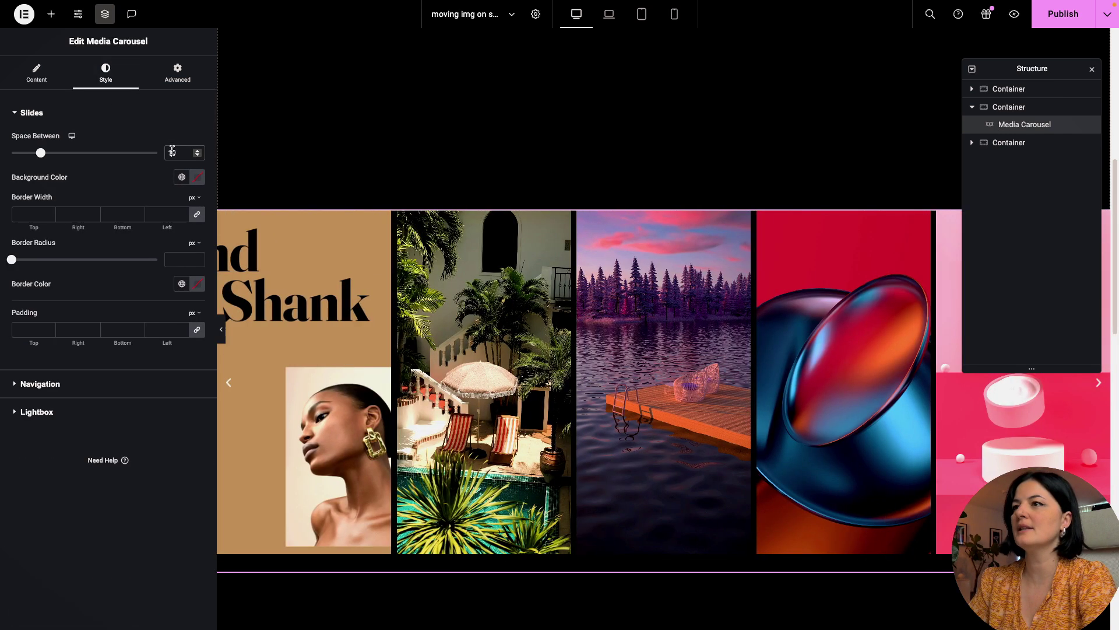
pyautogui.write('2')
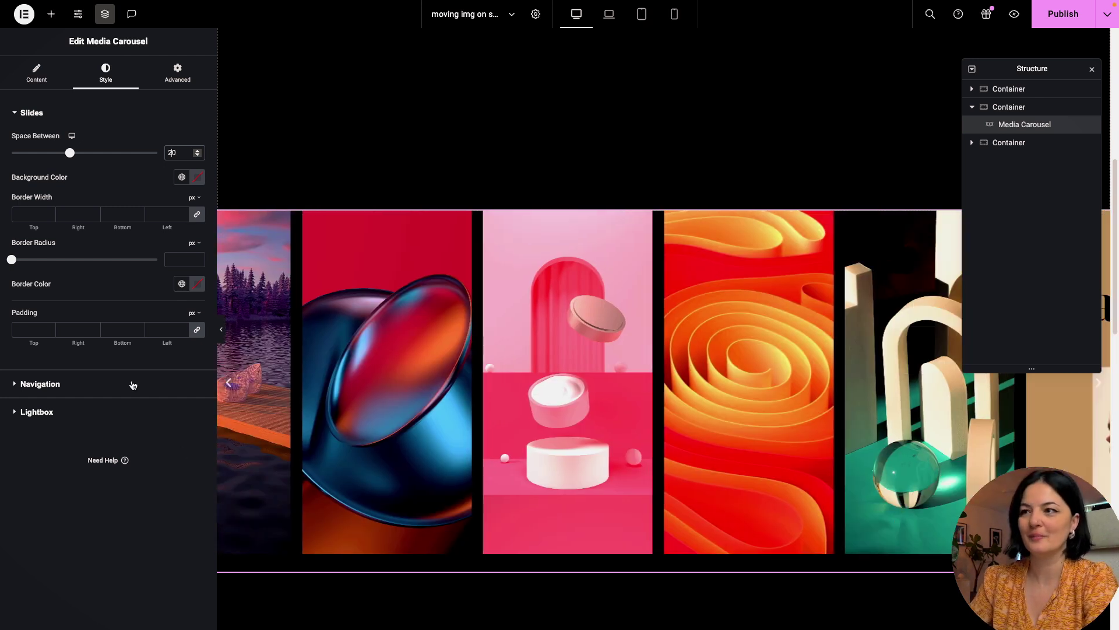
pyautogui.click(133, 383)
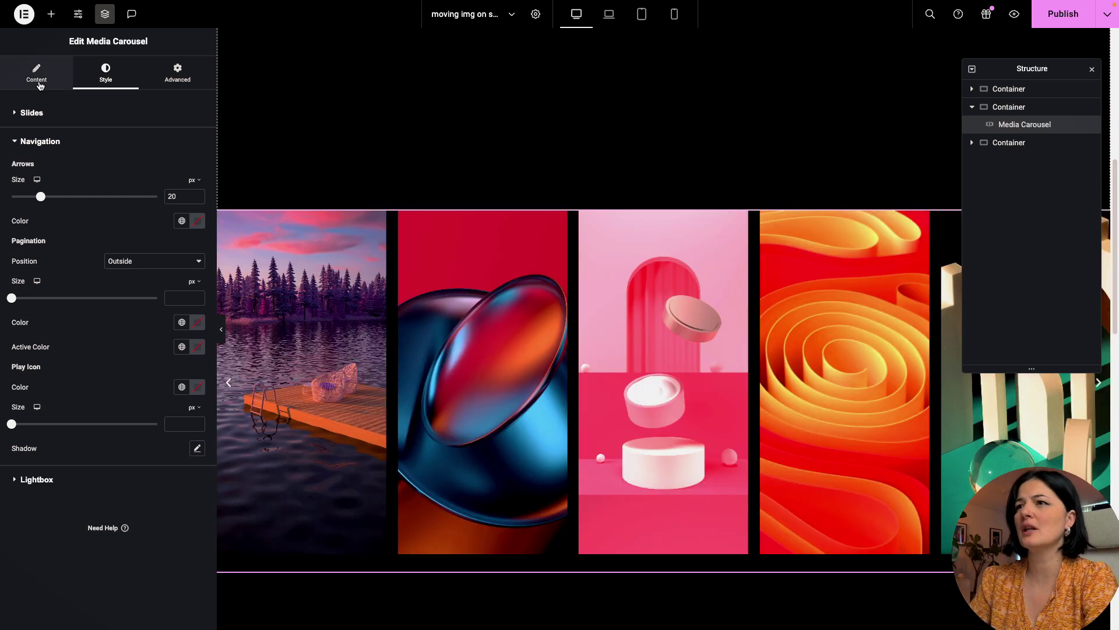
# - Hide arrows, set Pagination to None, and turn off Autoplay and Infinite Loop
pyautogui.click(36, 73)
pyautogui.scroll(-1, 86, 516)
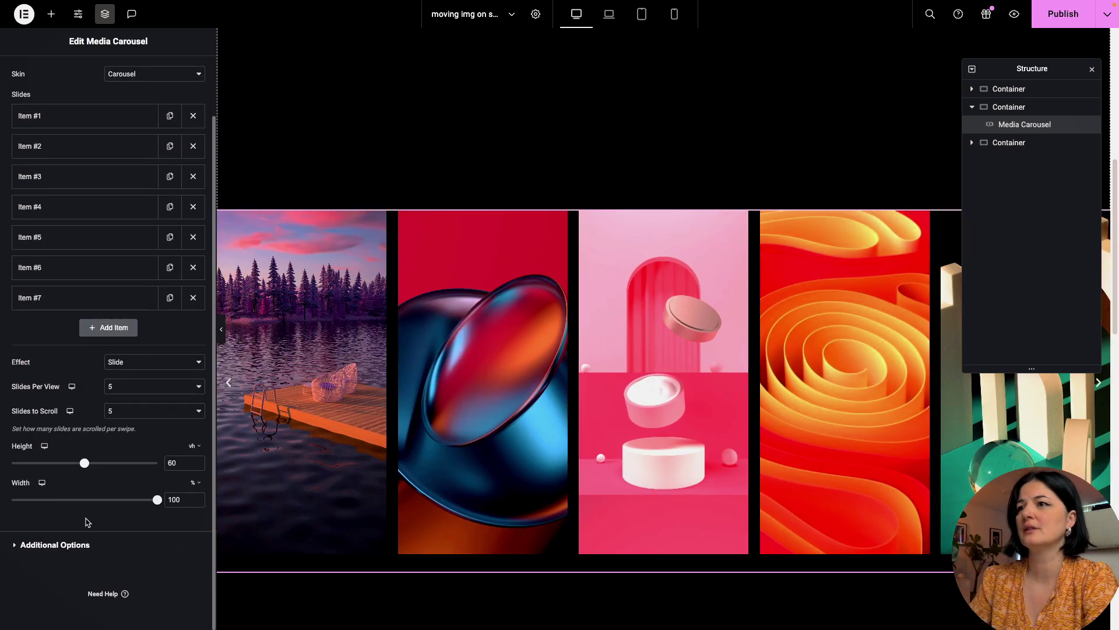
pyautogui.click(83, 548)
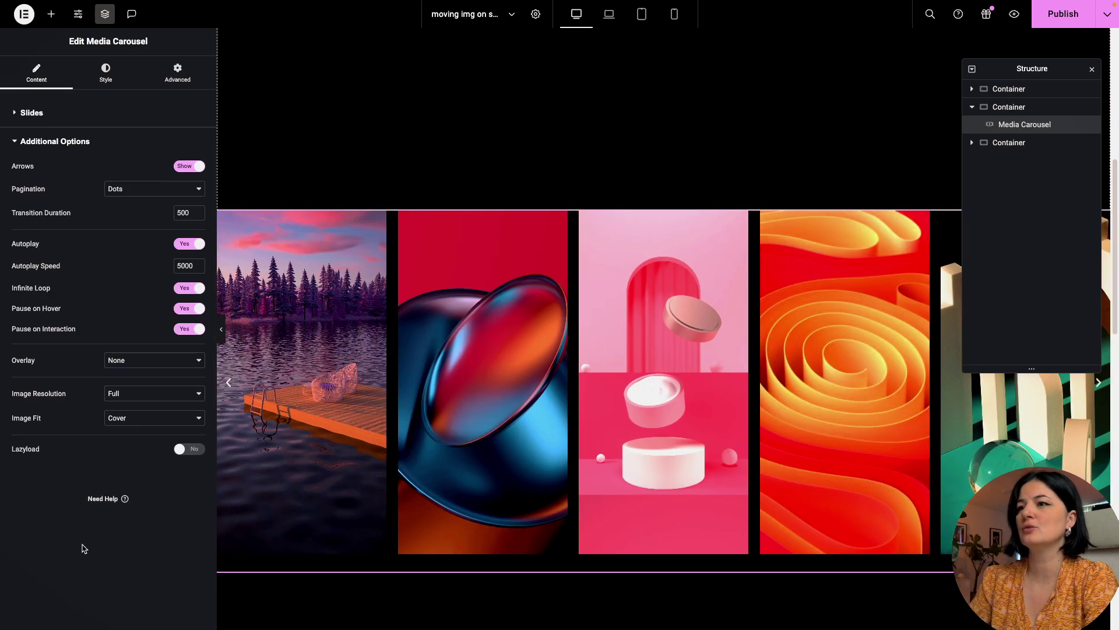
pyautogui.click(190, 167)
pyautogui.click(190, 188)
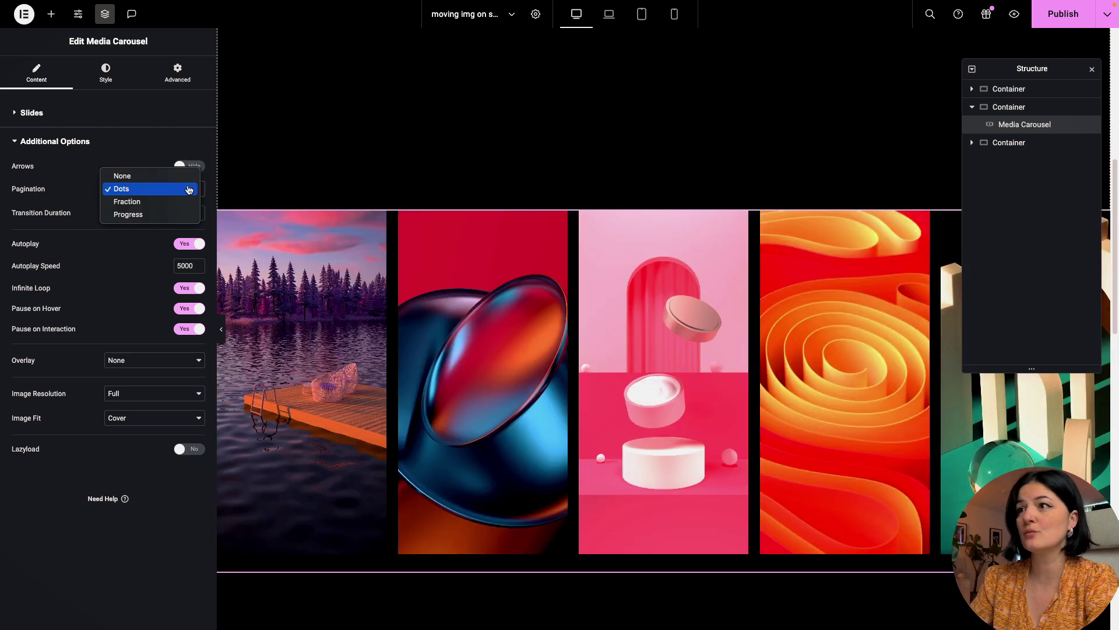
pyautogui.click(137, 175)
pyautogui.click(186, 244)
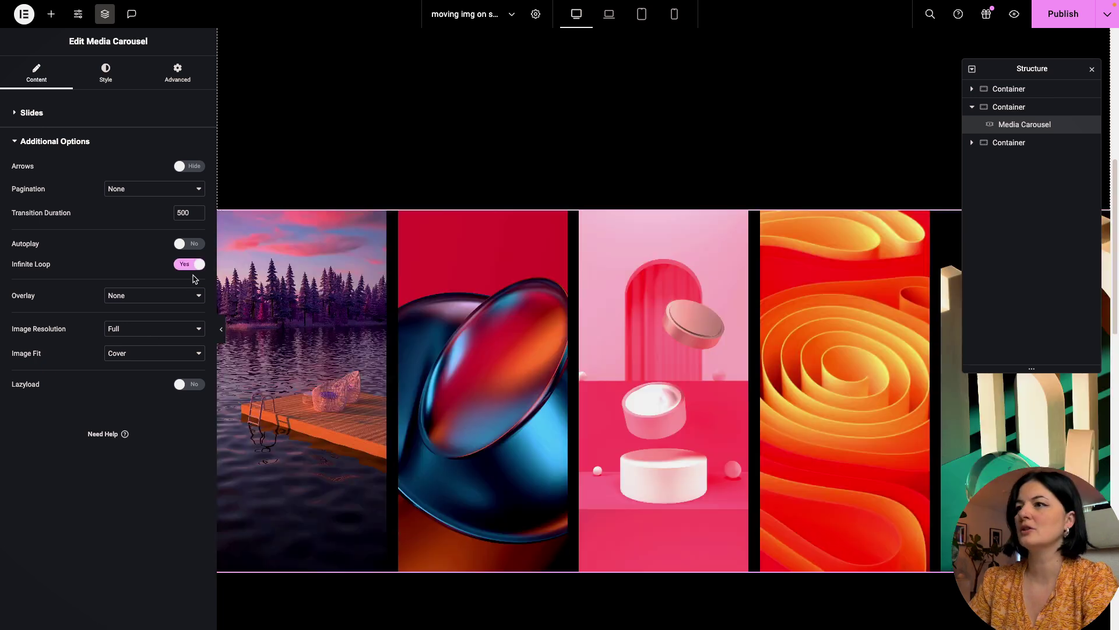
pyautogui.click(186, 266)
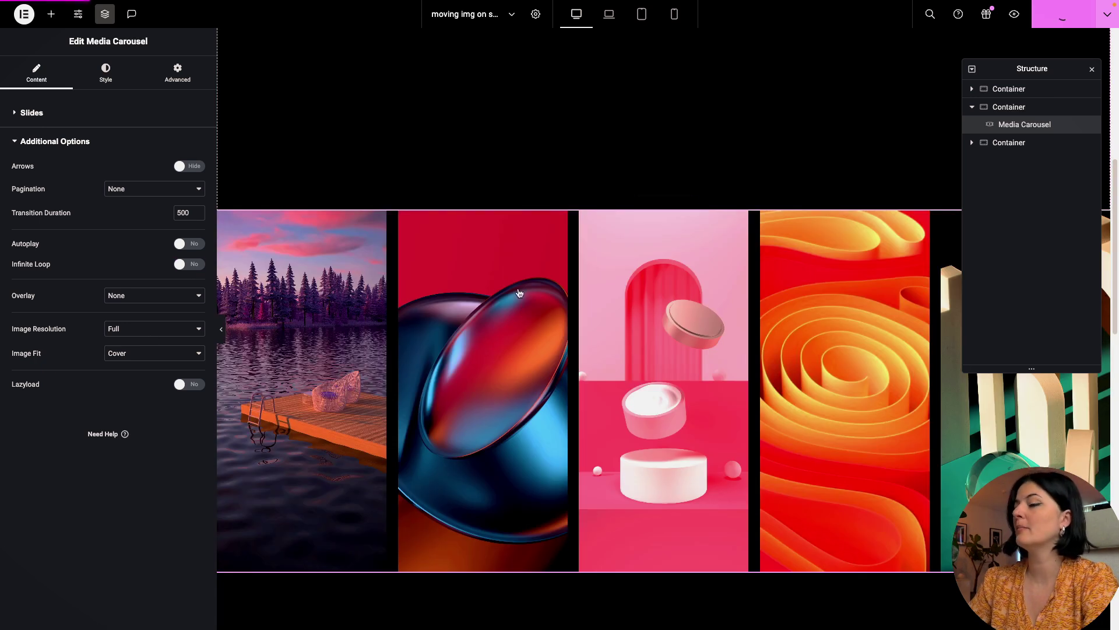
# - Try Contain image fit and a Text overlay, then revert to no overlay and Cover
pyautogui.click(139, 354)
pyautogui.click(139, 366)
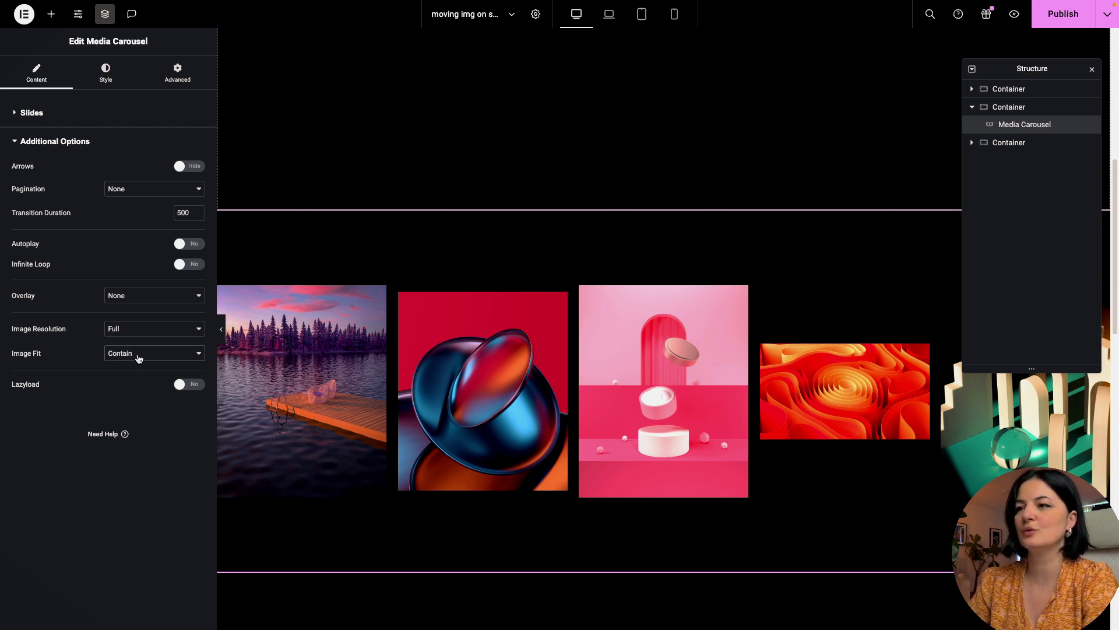
pyautogui.click(135, 302)
pyautogui.click(139, 305)
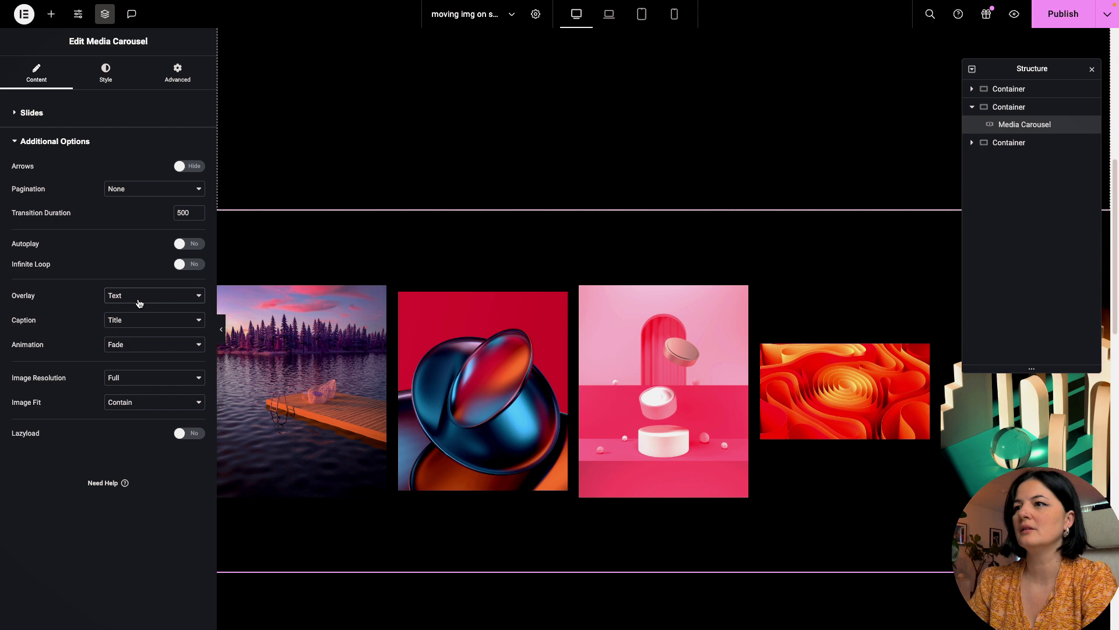
pyautogui.click(139, 300)
pyautogui.click(137, 285)
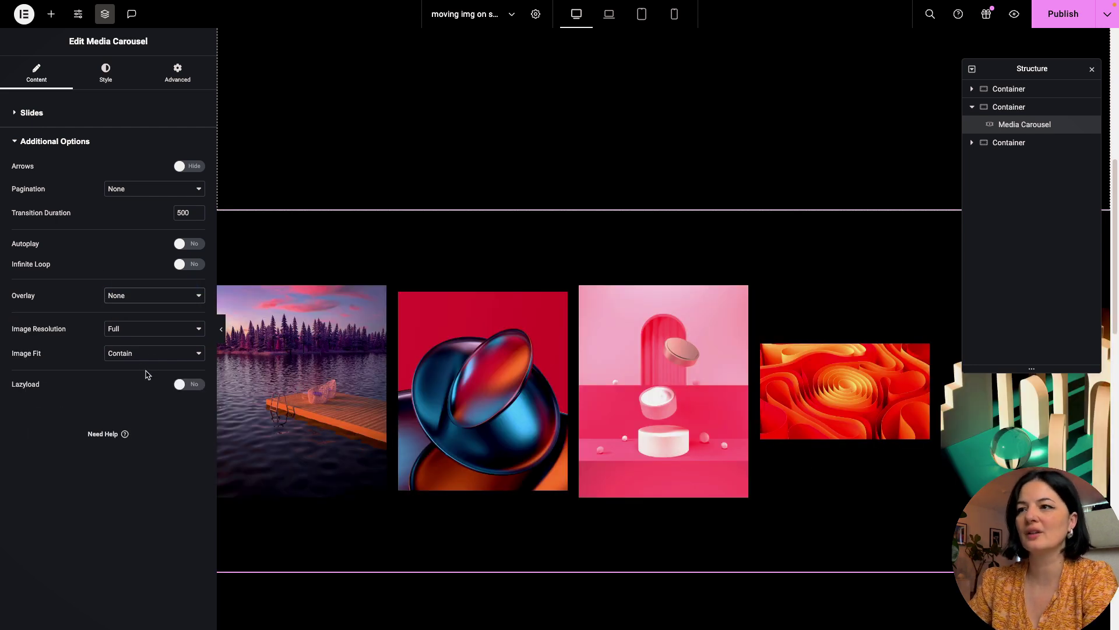
pyautogui.click(142, 356)
pyautogui.click(138, 341)
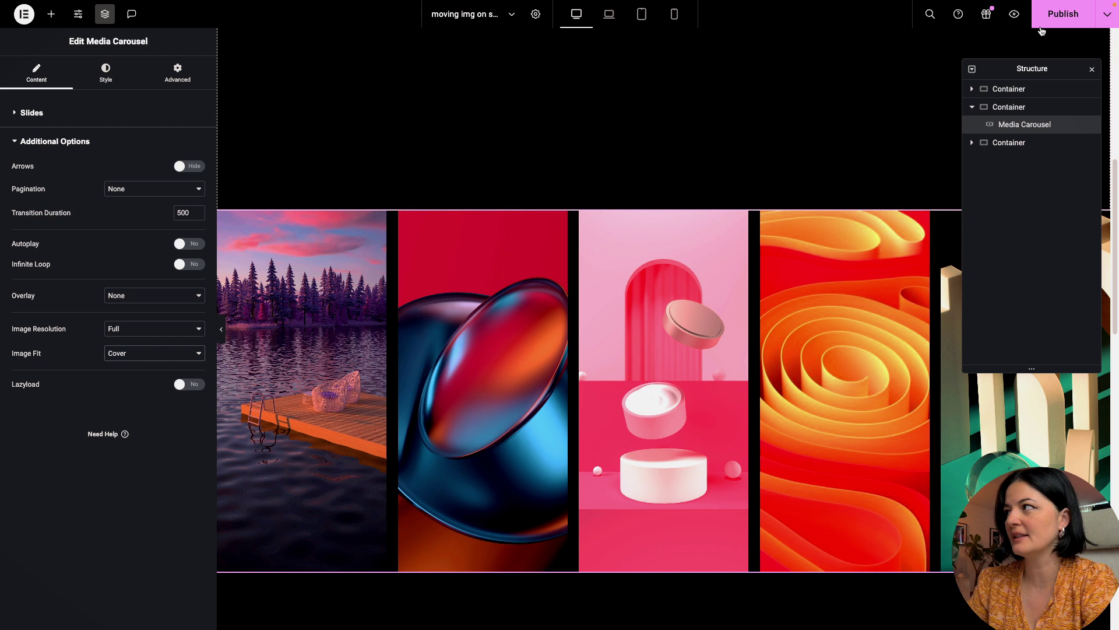
# - Publish the changes, check the live page, and return to the editor tab
pyautogui.click(1042, 22)
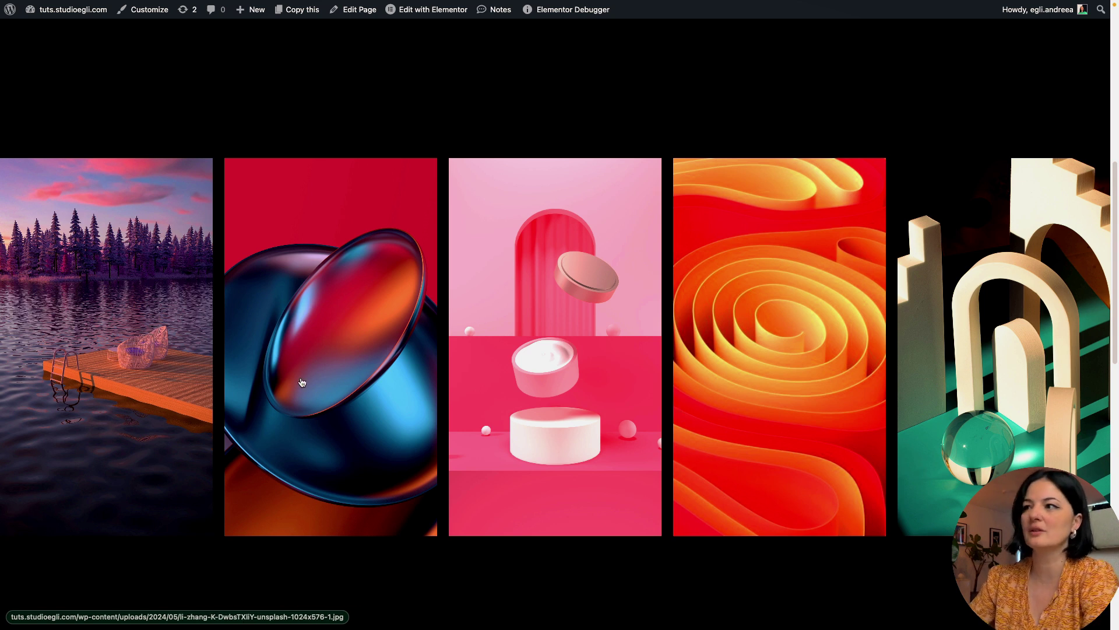
pyautogui.moveTo(2, 469)
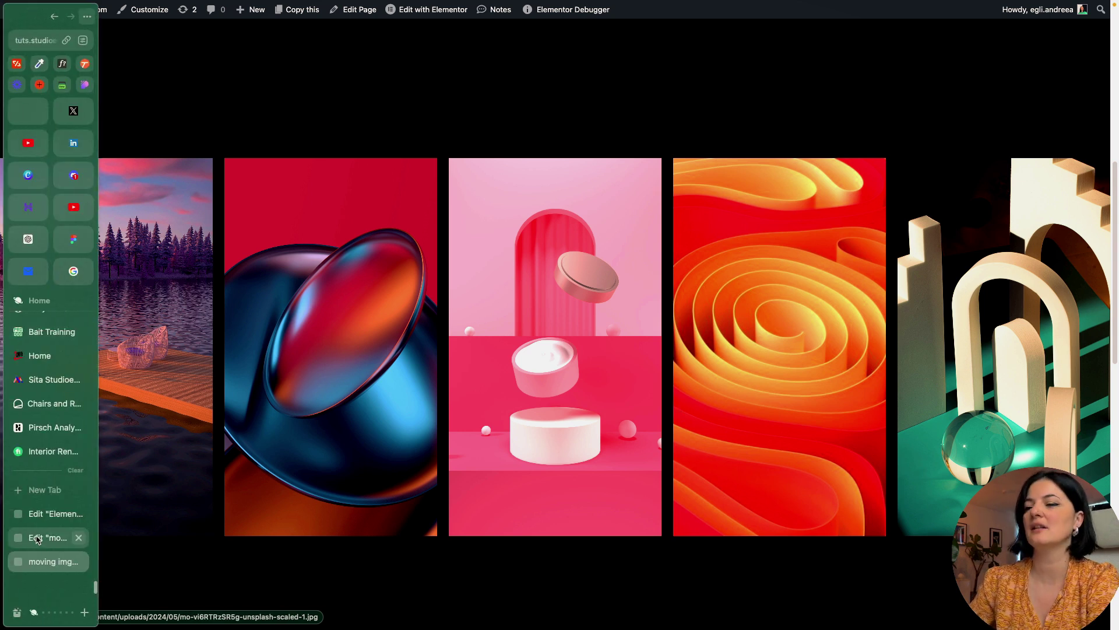
pyautogui.click(36, 538)
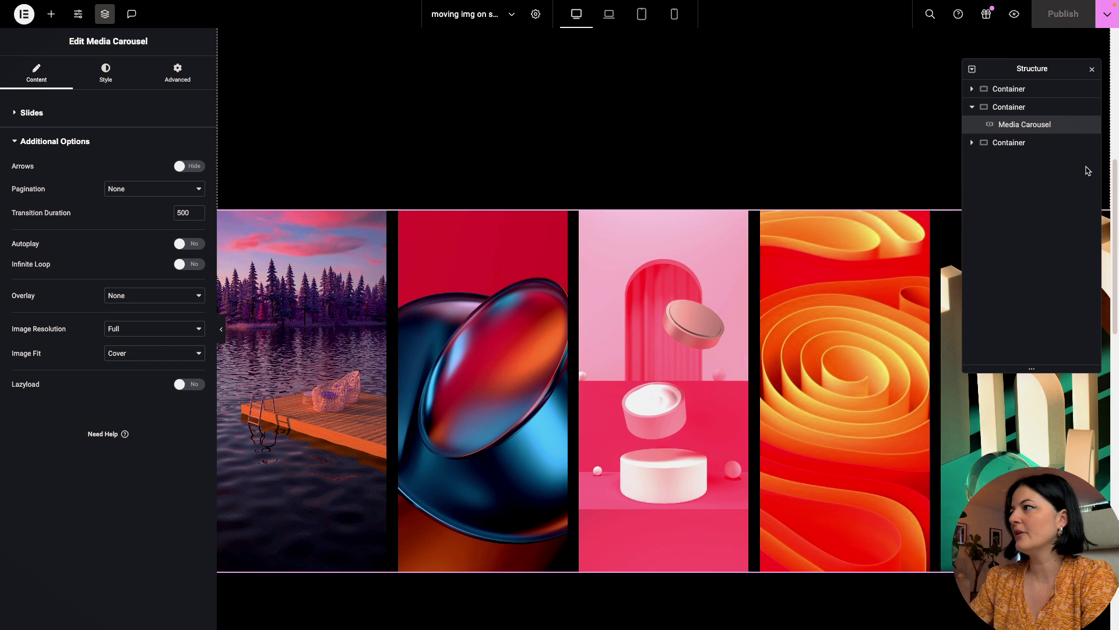
# - Give the carousel widget a custom width in Advanced > Layout and reselect it
pyautogui.click(107, 82)
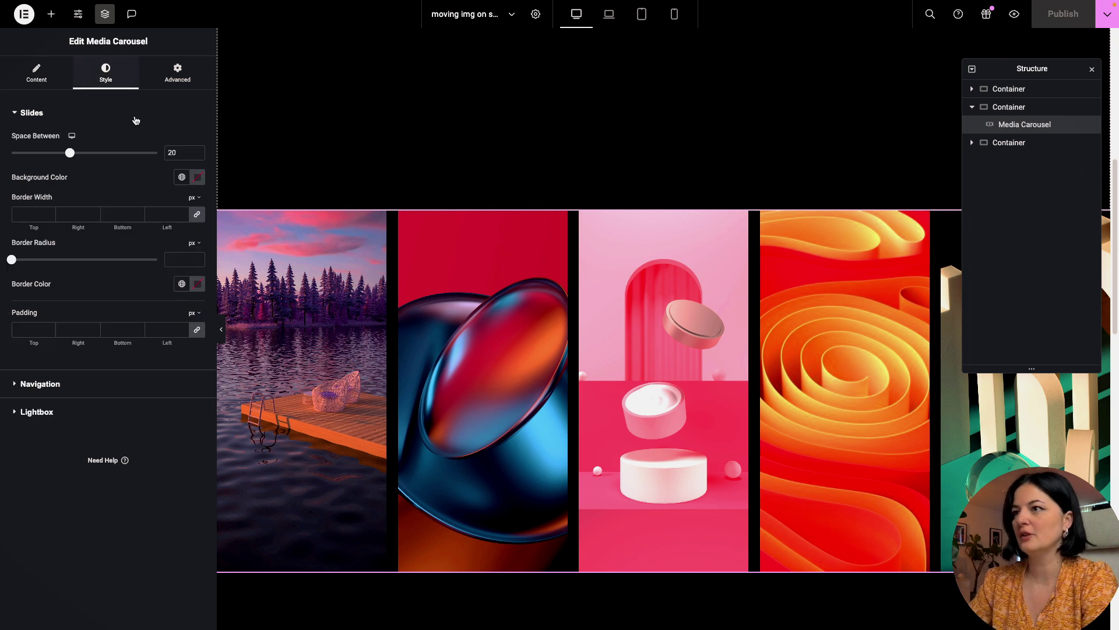
pyautogui.click(178, 75)
pyautogui.click(144, 233)
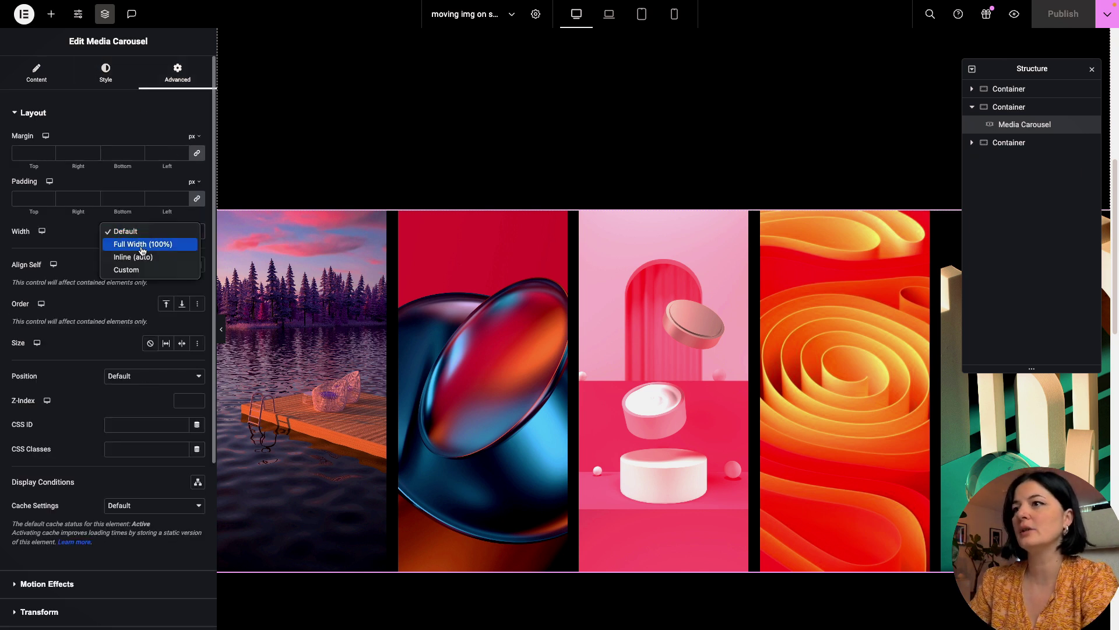
pyautogui.click(139, 271)
pyautogui.click(1002, 126)
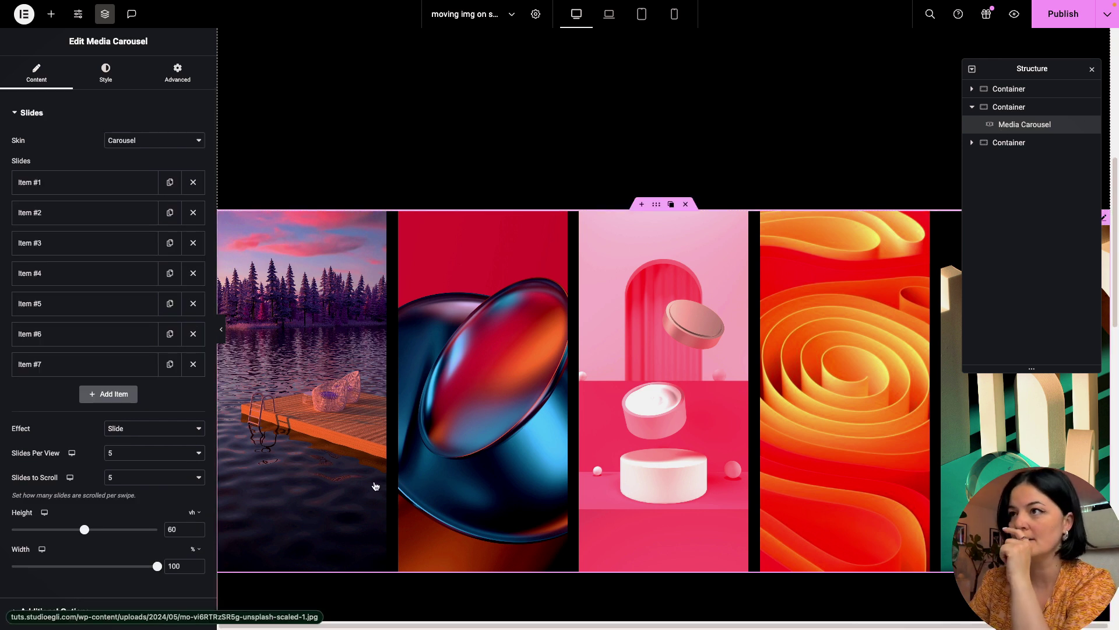
# - Unlink the margins in % and set the right and left margins to -200
pyautogui.click(177, 73)
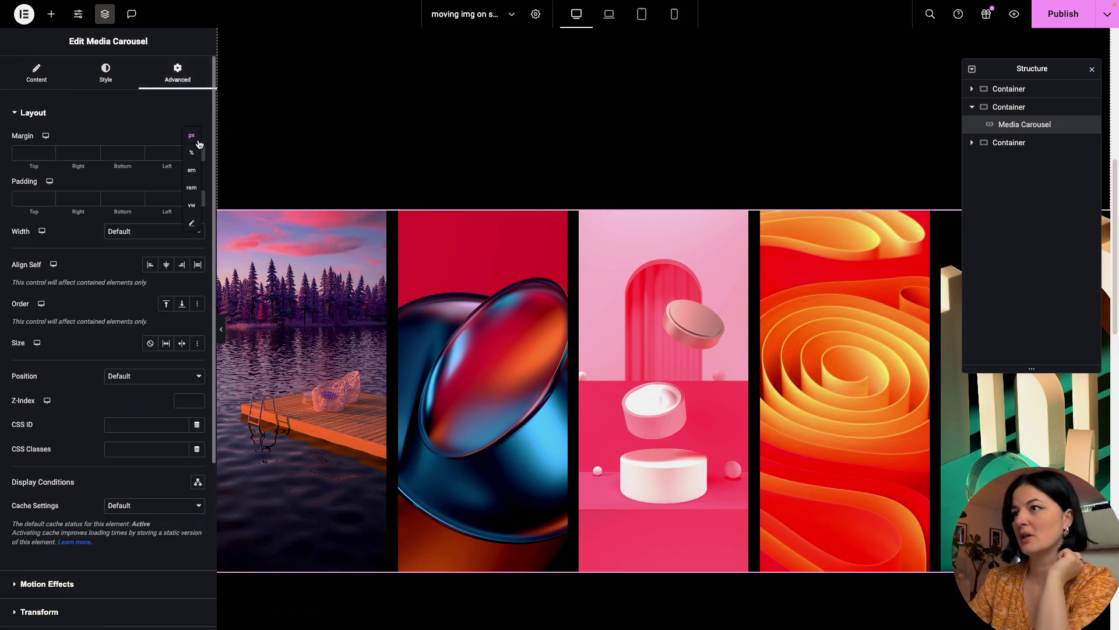
pyautogui.click(195, 154)
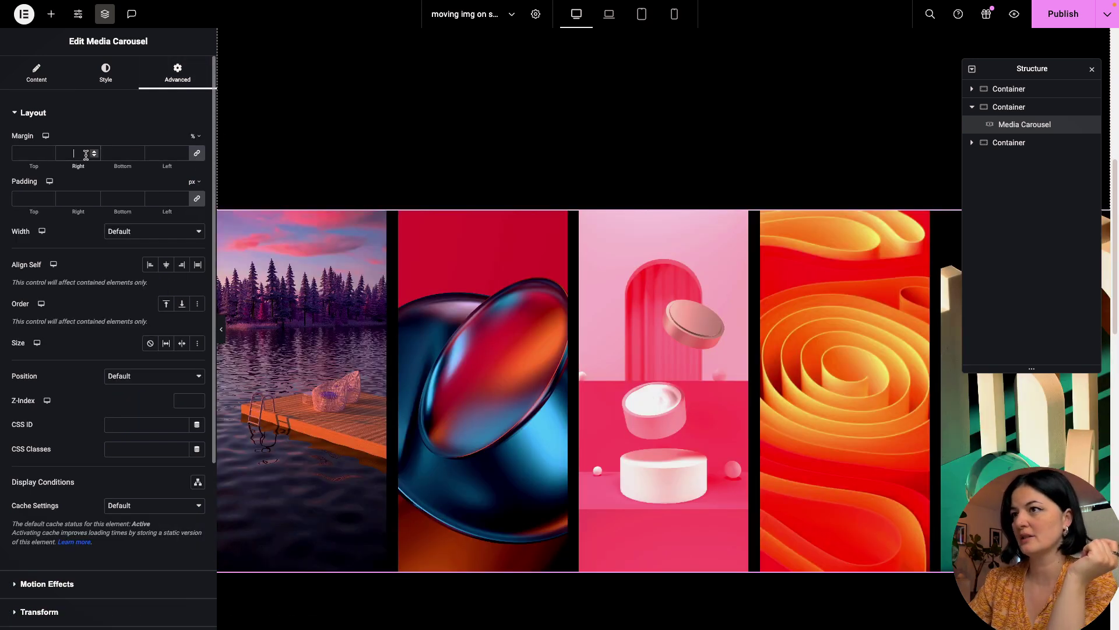
pyautogui.click(199, 154)
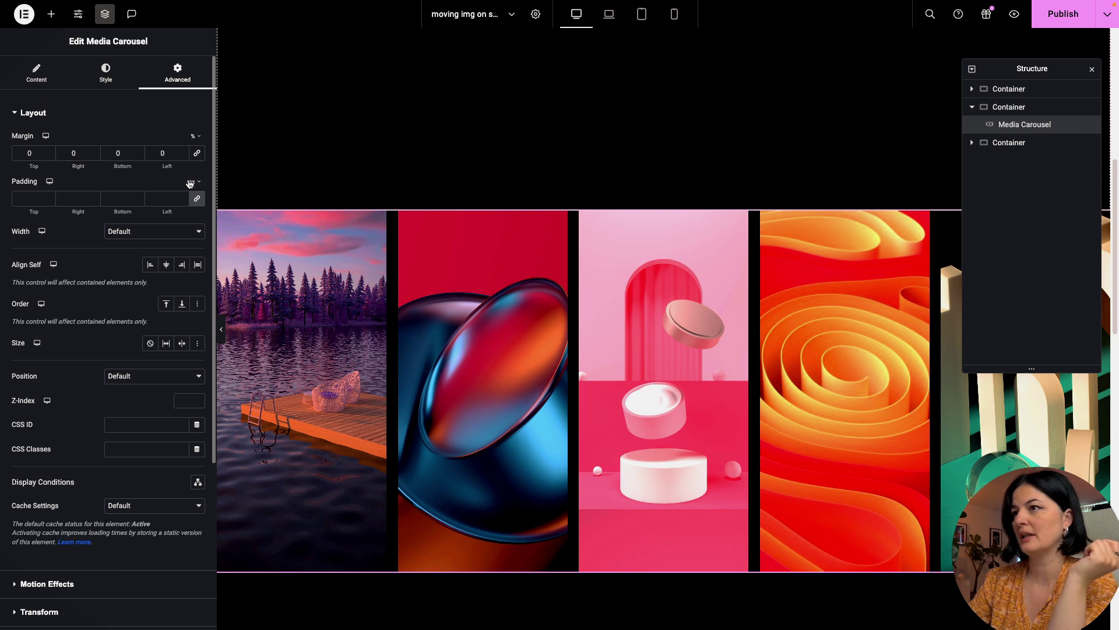
pyautogui.click(70, 152)
pyautogui.write('200')
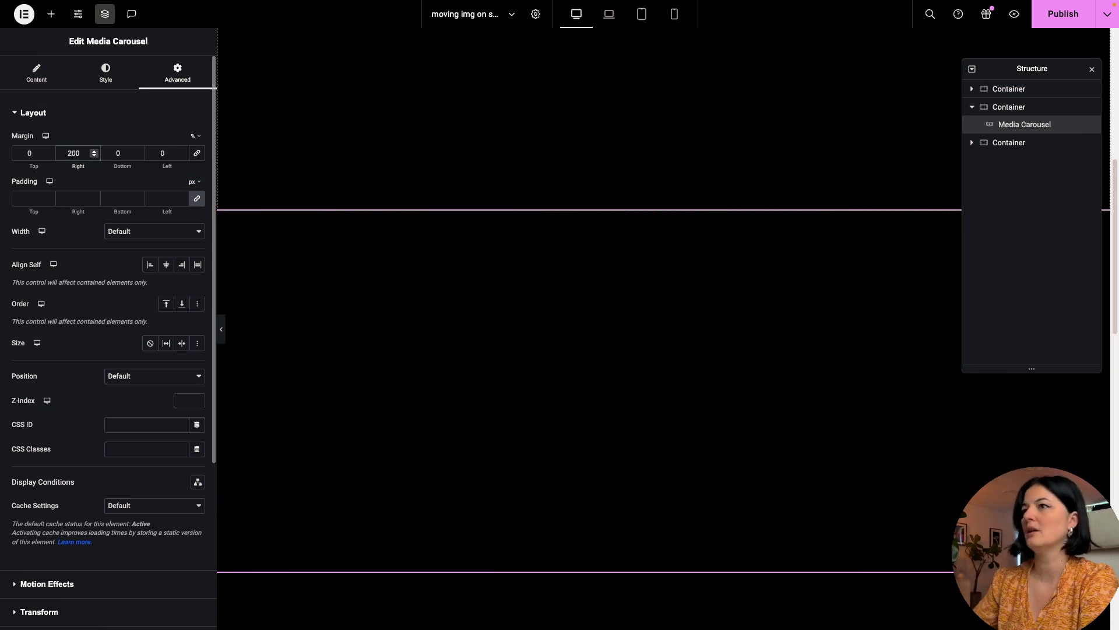
pyautogui.write('-')
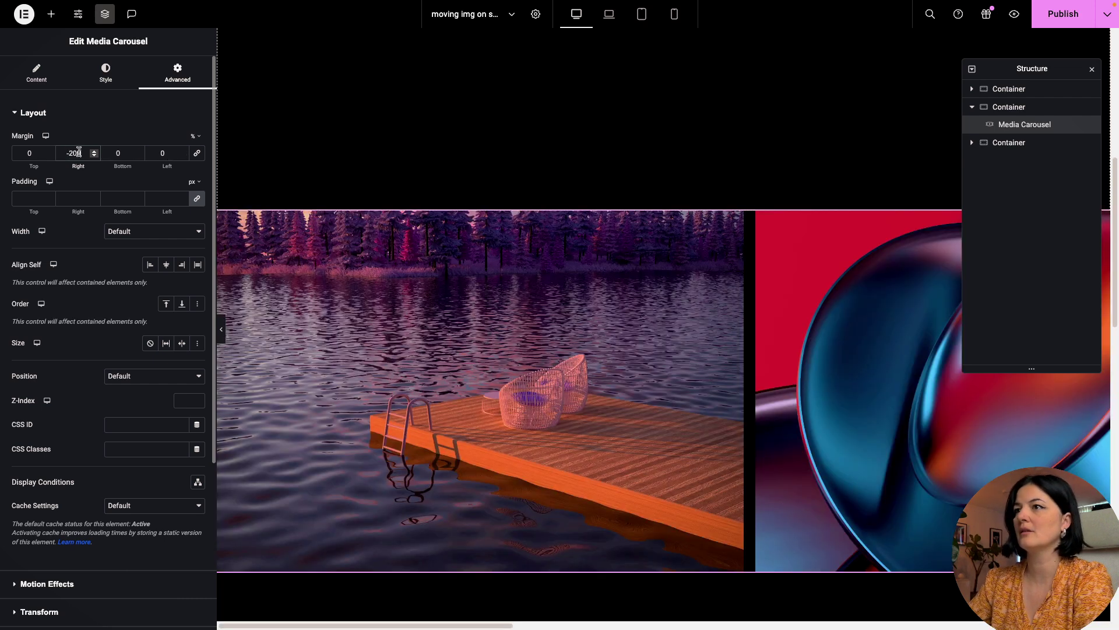
pyautogui.click(166, 153)
pyautogui.write('-200')
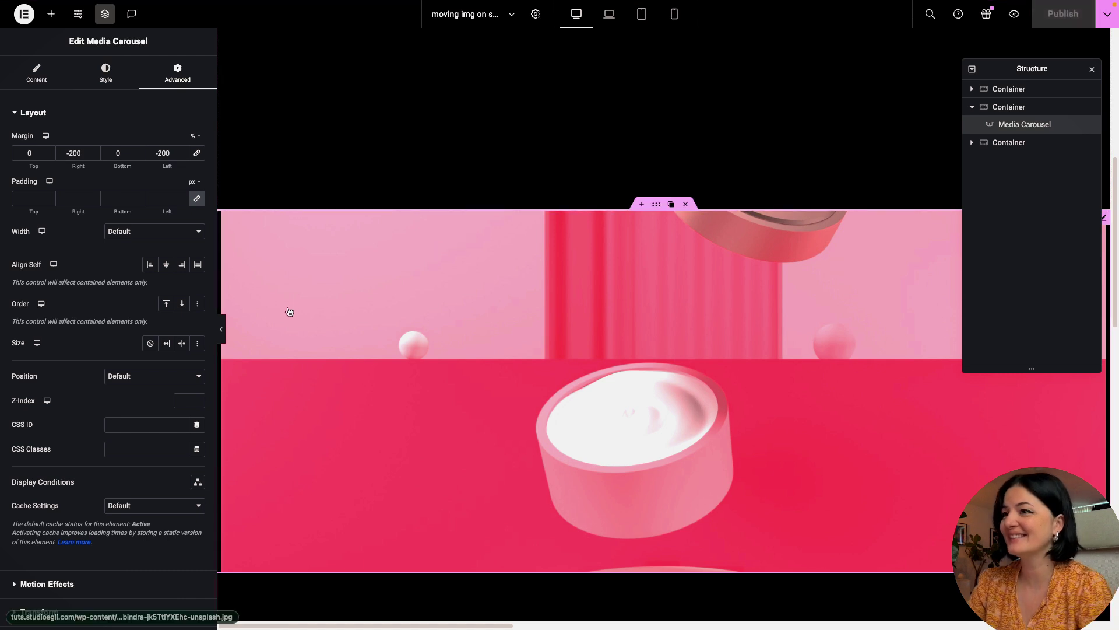
# - Switch the Media Carousel's Width to Custom and drag it down to 33%
pyautogui.click(146, 233)
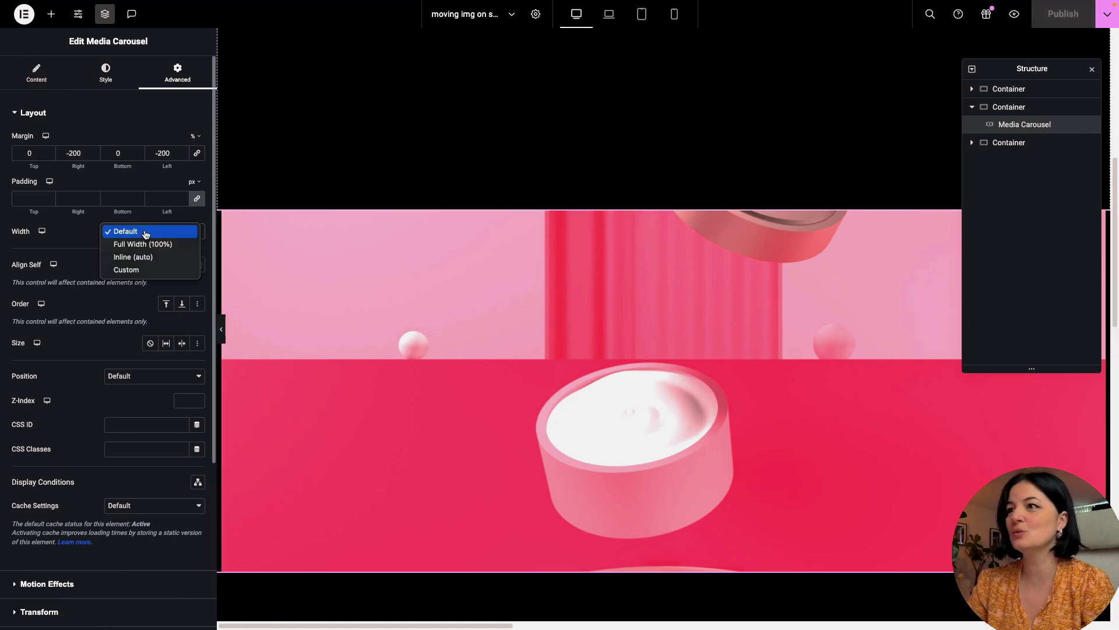
pyautogui.click(147, 270)
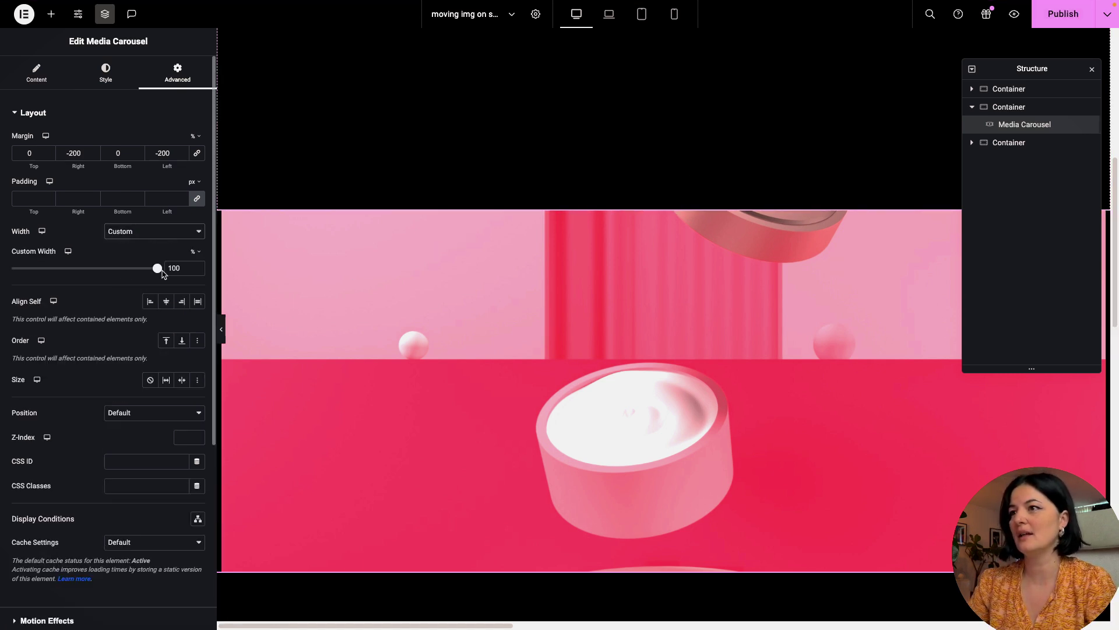
pyautogui.moveTo(158, 271); pyautogui.dragTo(59, 291)
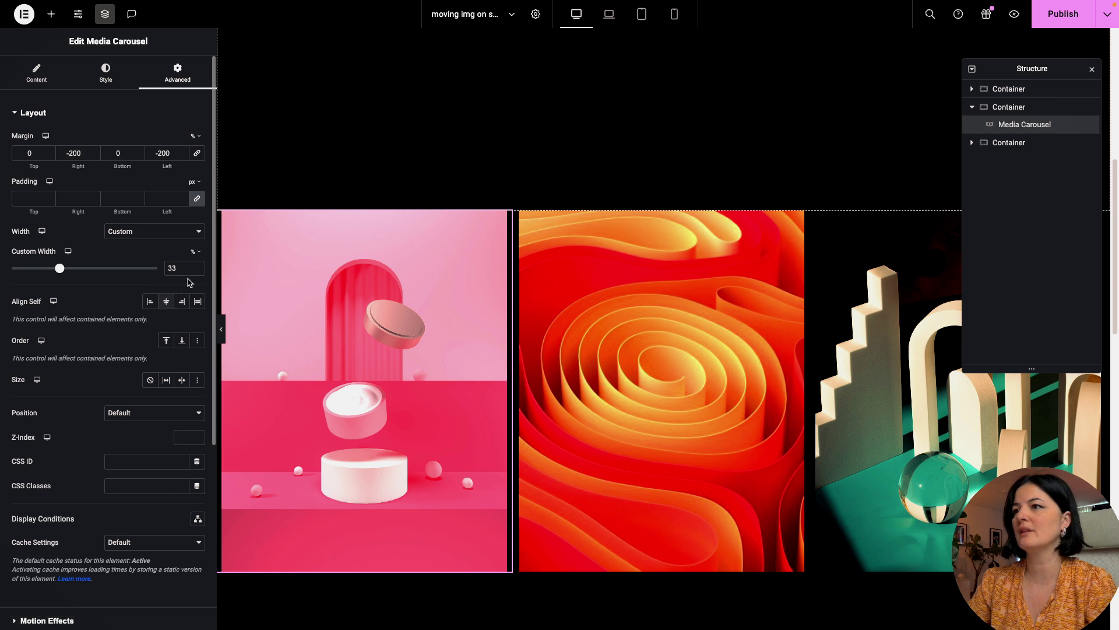
pyautogui.click(32, 78)
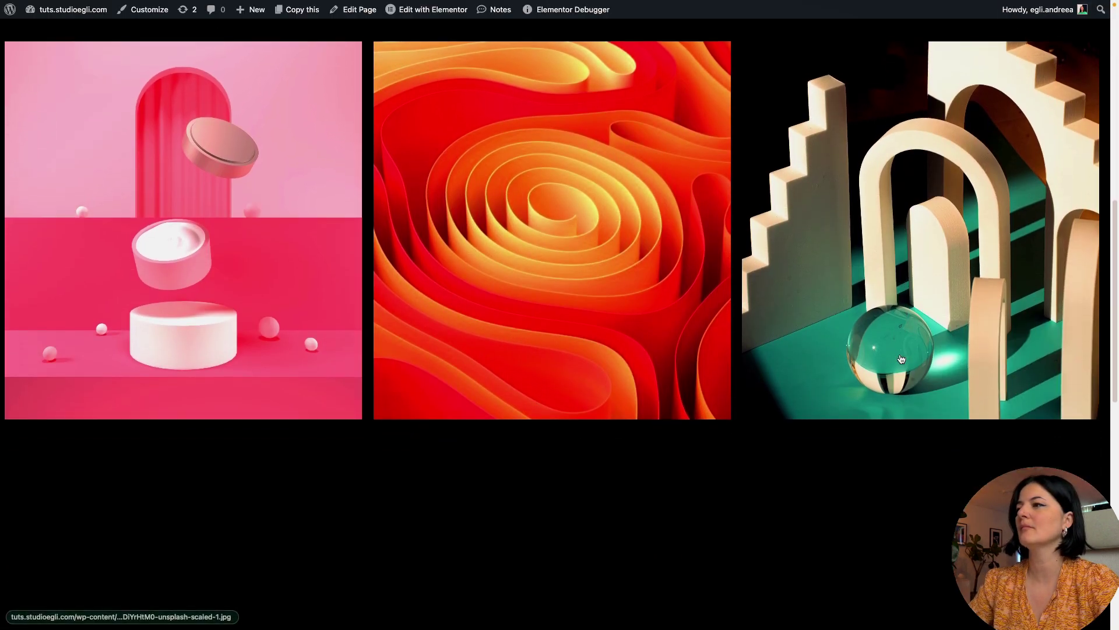
pyautogui.scroll(3, 901, 359)
pyautogui.scroll(2, 900, 358)
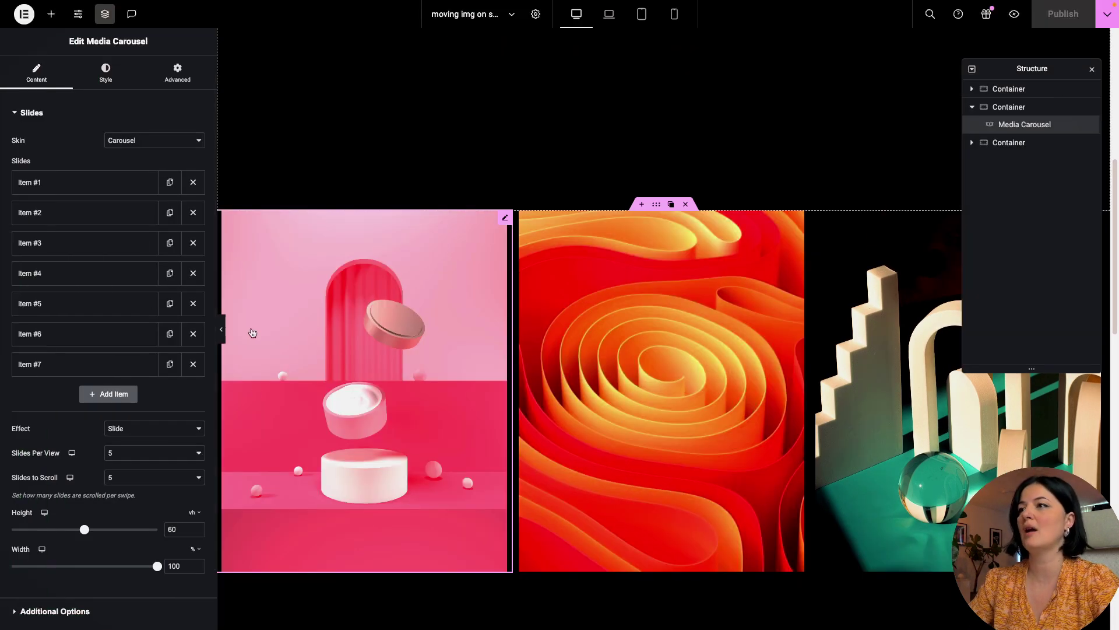
# - Widen the carousel's Custom Width to 69% and publish the page
pyautogui.click(178, 73)
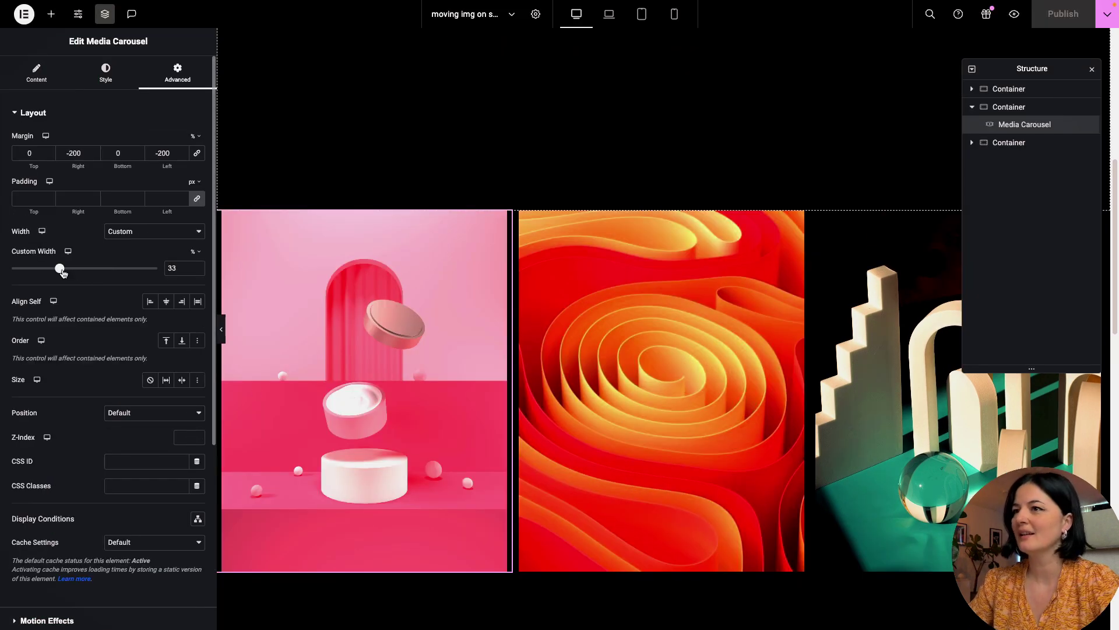
pyautogui.moveTo(60, 269); pyautogui.dragTo(113, 269)
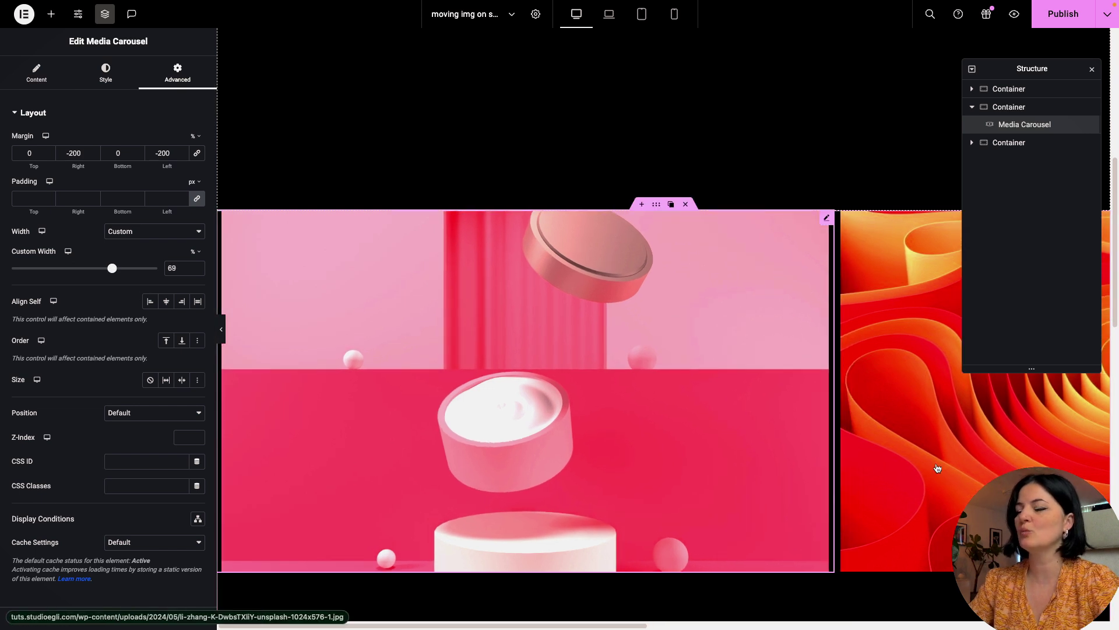
pyautogui.click(1052, 15)
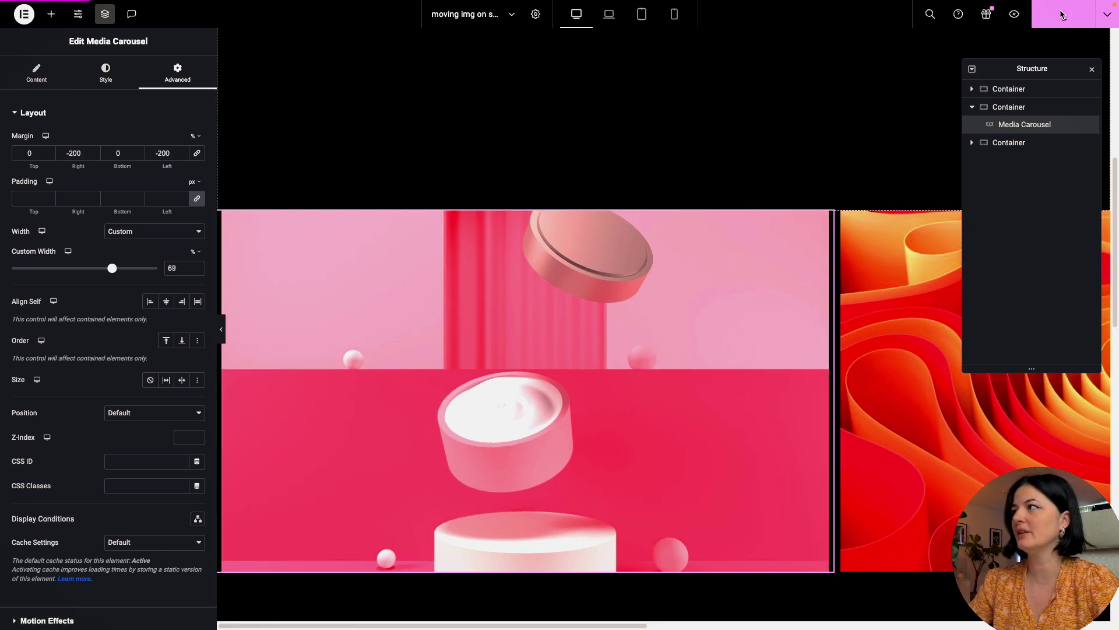
# - Preview the live page and step through the carousel images in the lightbox
pyautogui.click(1015, 17)
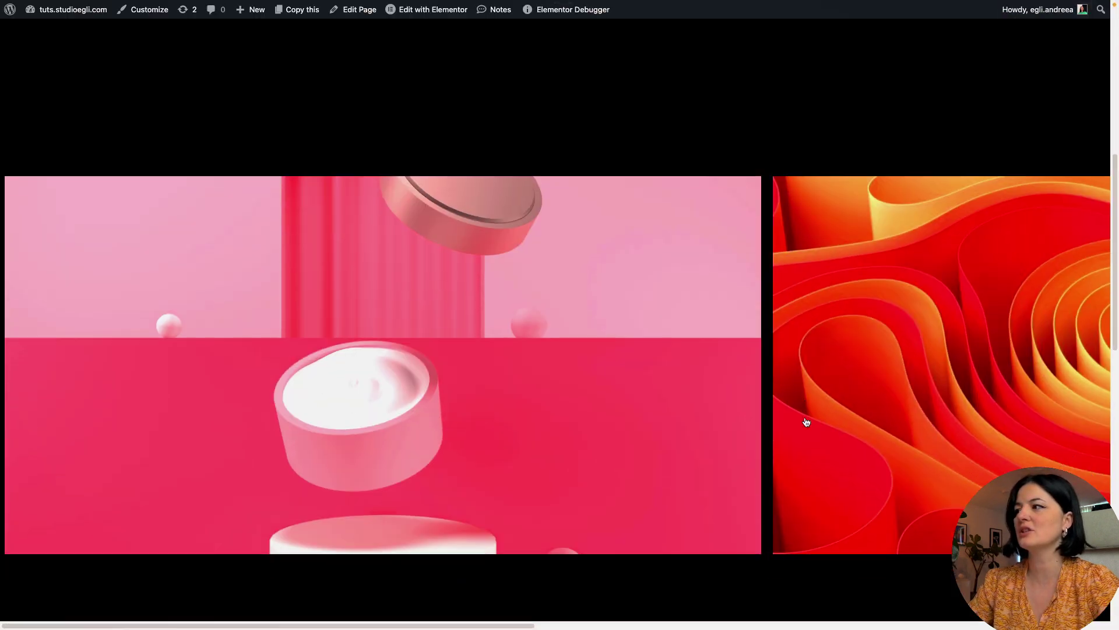
pyautogui.scroll(-2, 845, 418)
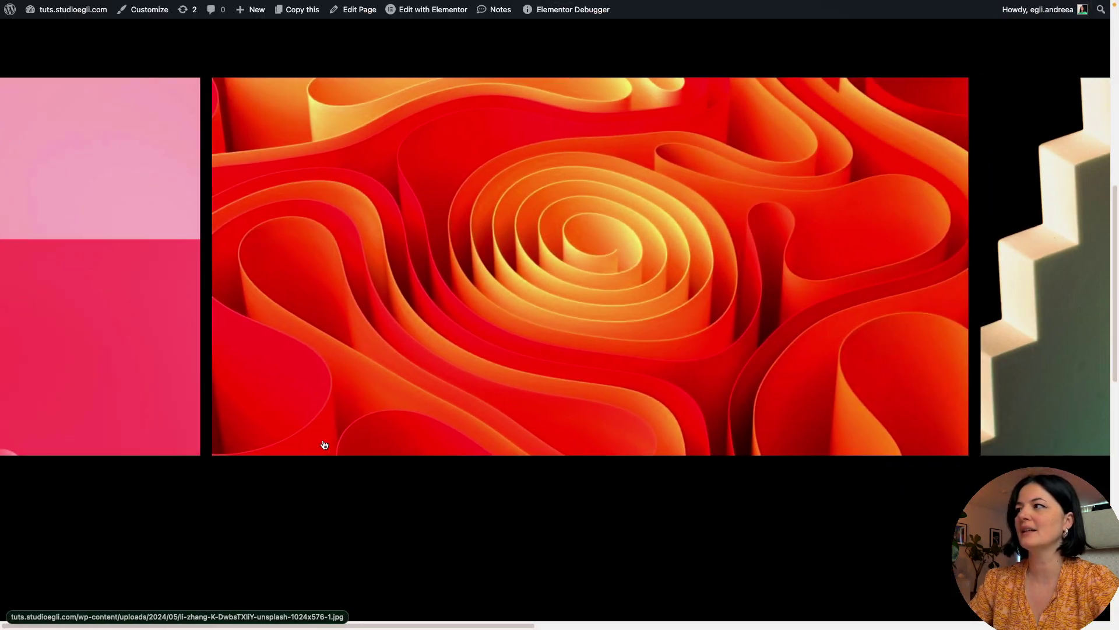
pyautogui.click(622, 239)
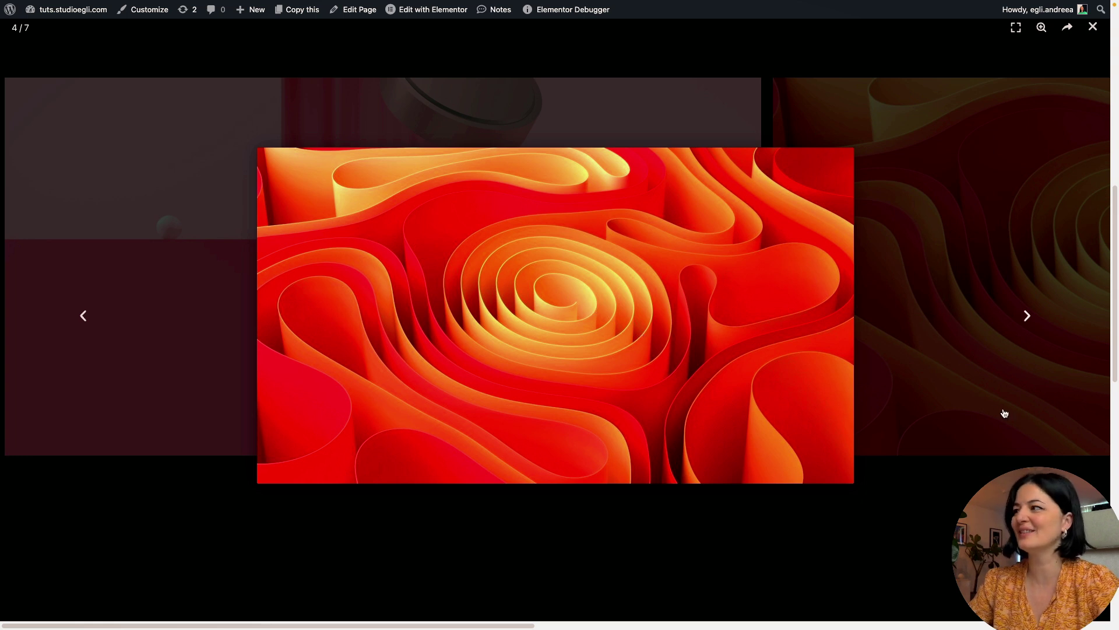
pyautogui.moveTo(1004, 413); pyautogui.dragTo(551, 216)
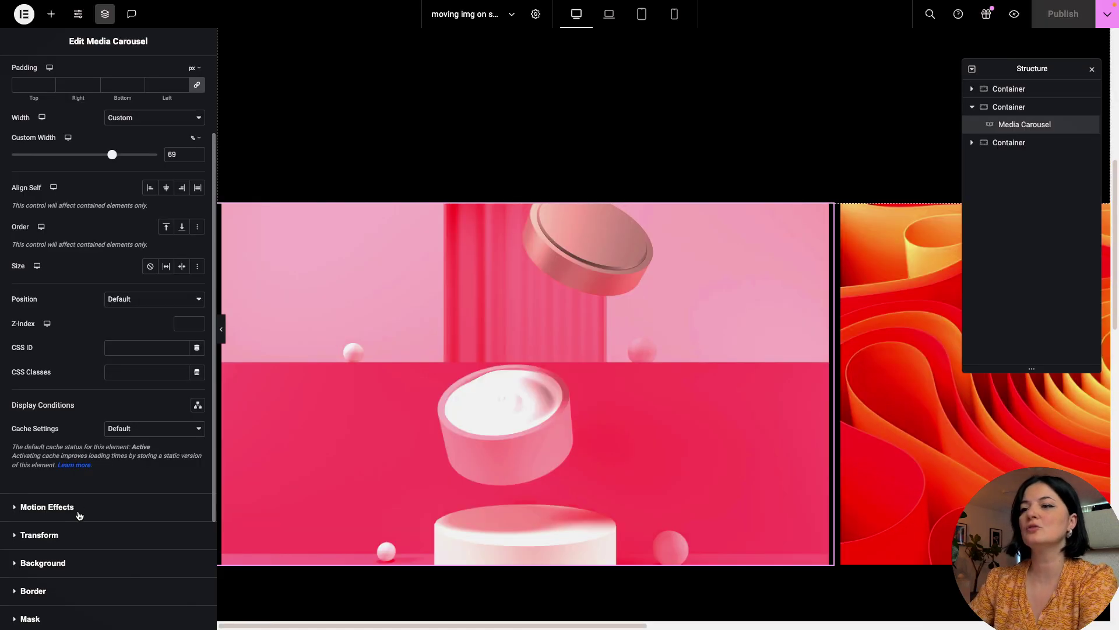
# - Turn on Scrolling Effects with Horizontal Scroll set To Left at speed 4
pyautogui.click(80, 513)
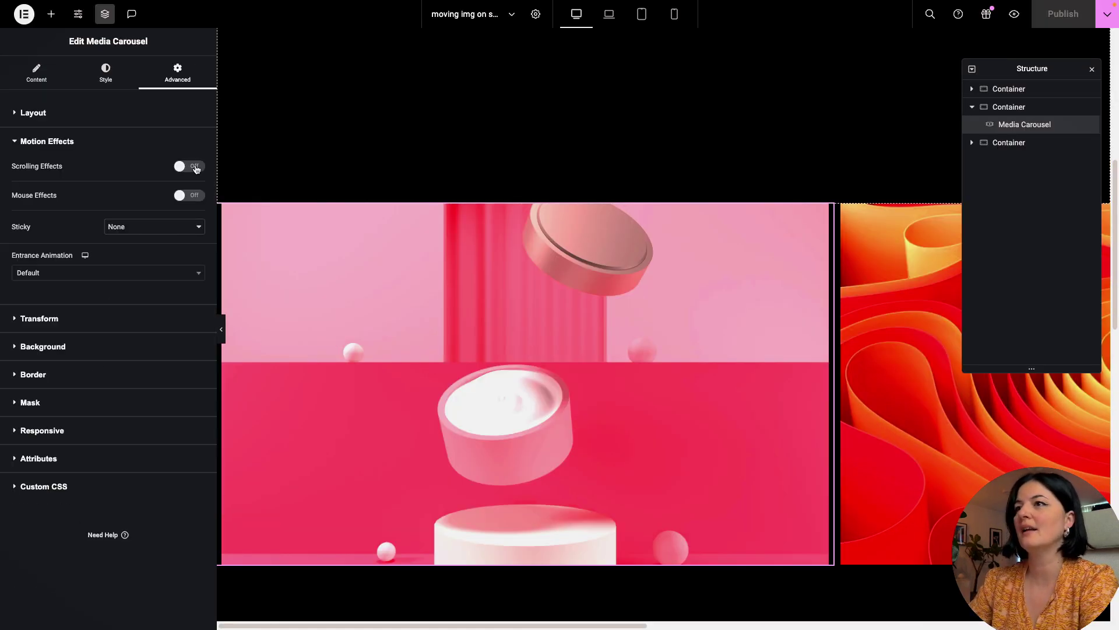
pyautogui.click(195, 169)
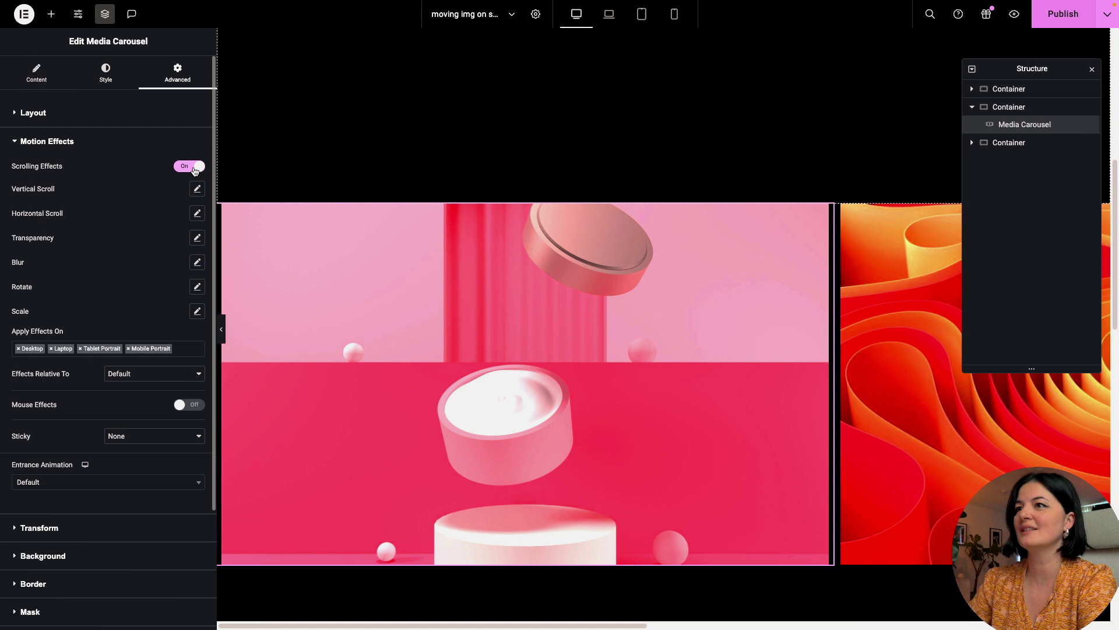
pyautogui.click(197, 214)
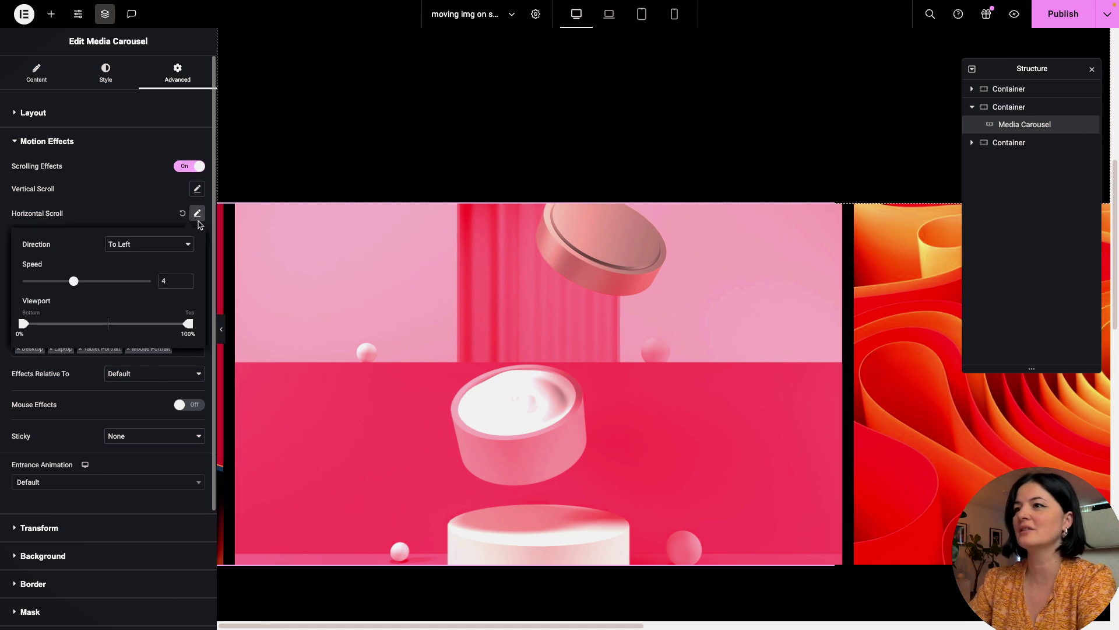
# - Publish and scroll the live page to watch the carousel shift left
pyautogui.click(1067, 20)
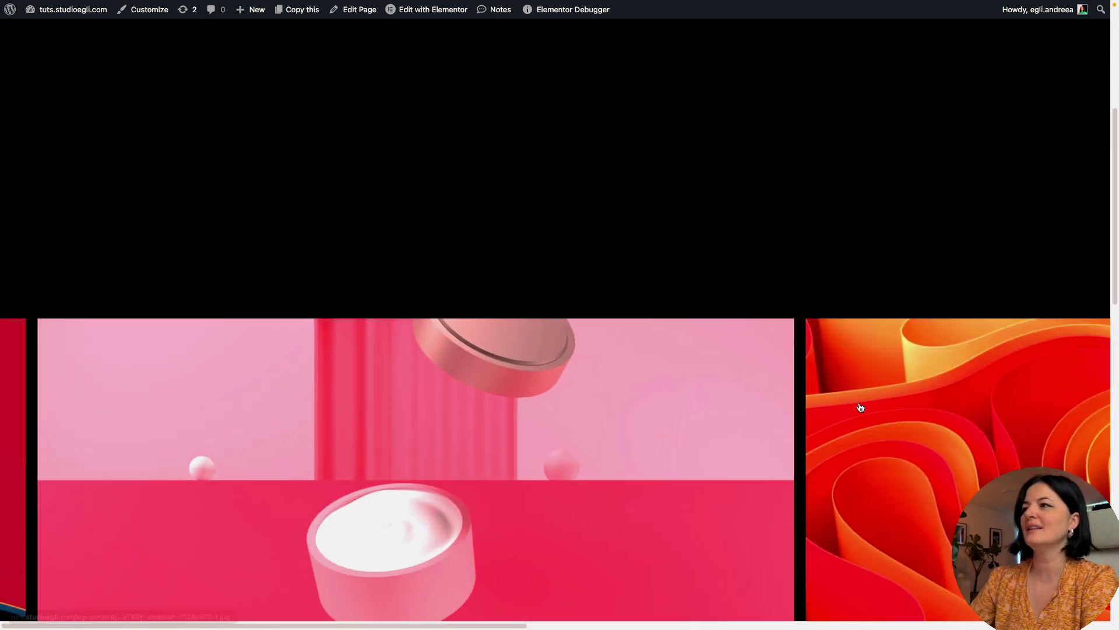
pyautogui.scroll(-5, 862, 407)
pyautogui.scroll(8, 861, 407)
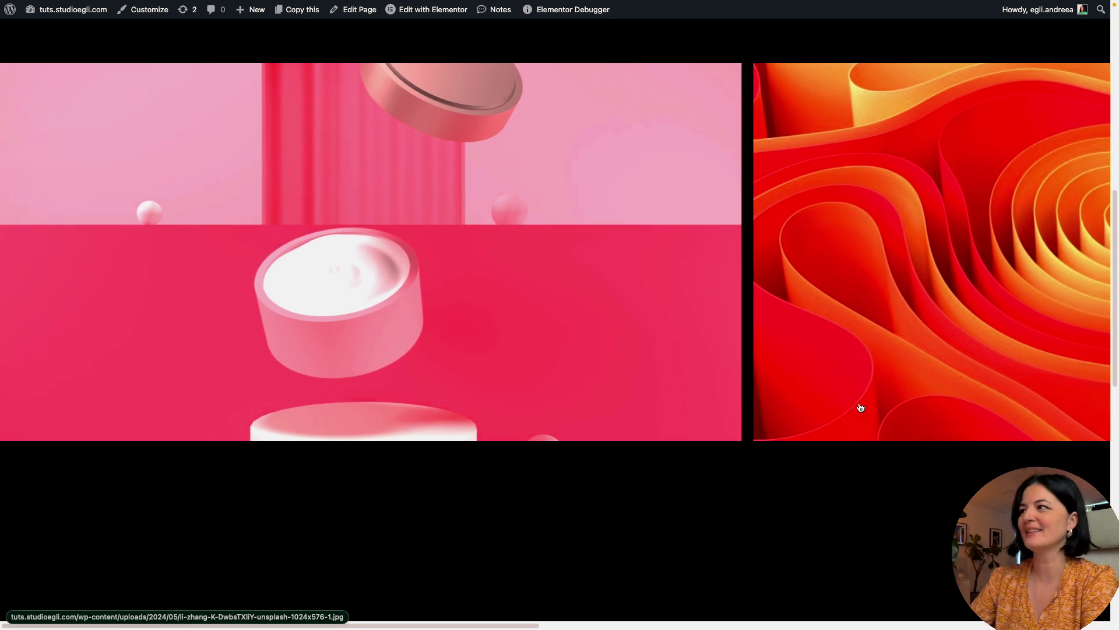
pyautogui.scroll(-5, 861, 407)
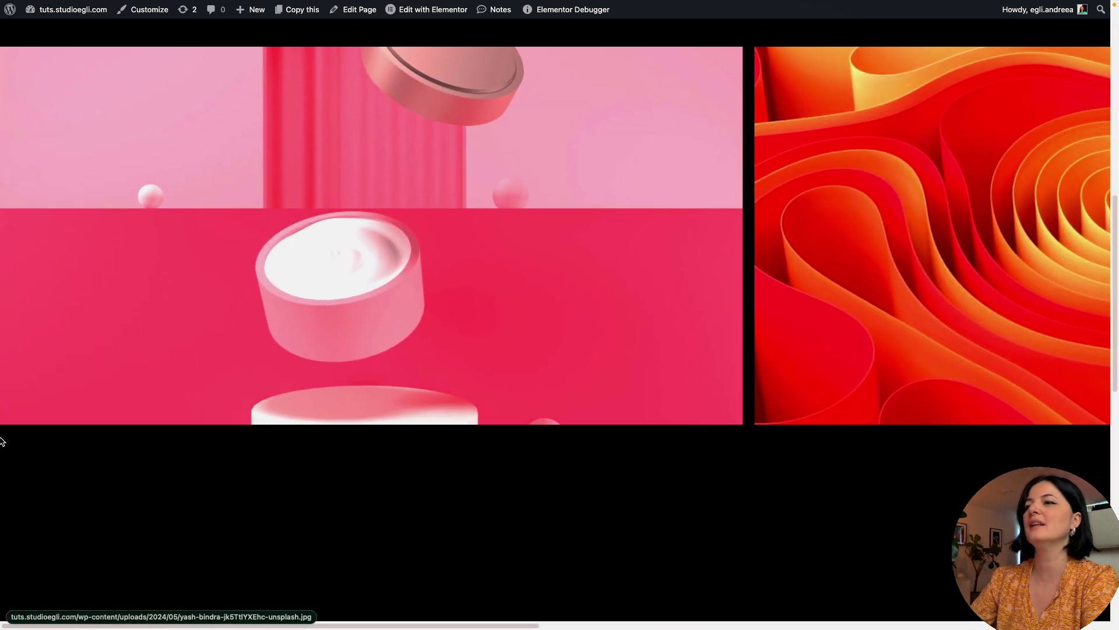
# - Reopen the carousel's layout settings and narrow its Custom Width to about 30%
pyautogui.moveTo(1, 438)
pyautogui.click(42, 521)
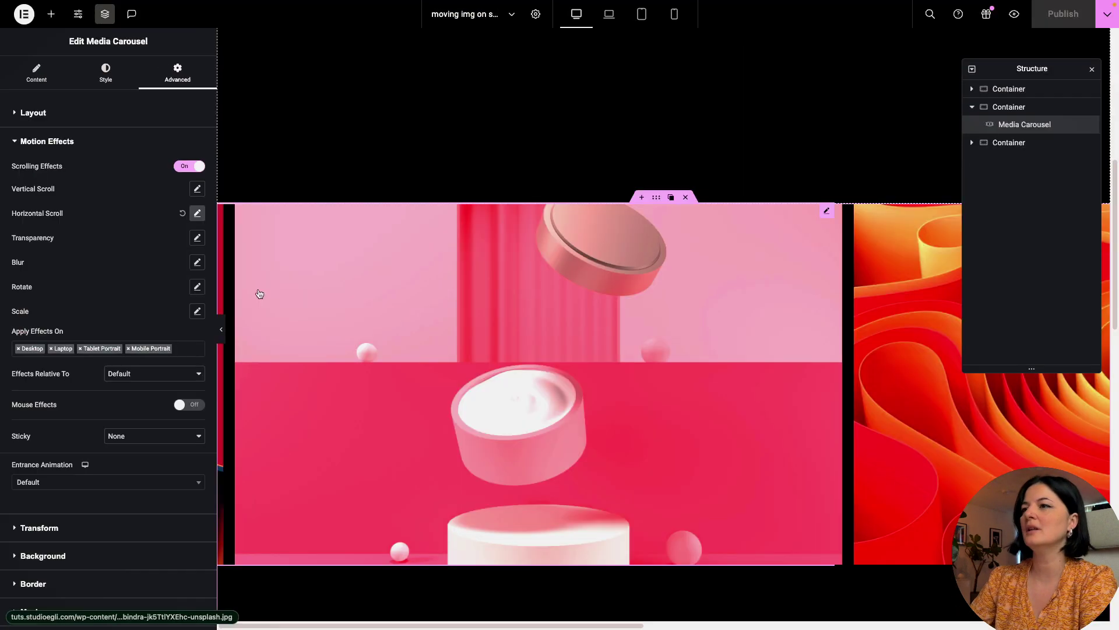
pyautogui.click(35, 84)
pyautogui.click(177, 73)
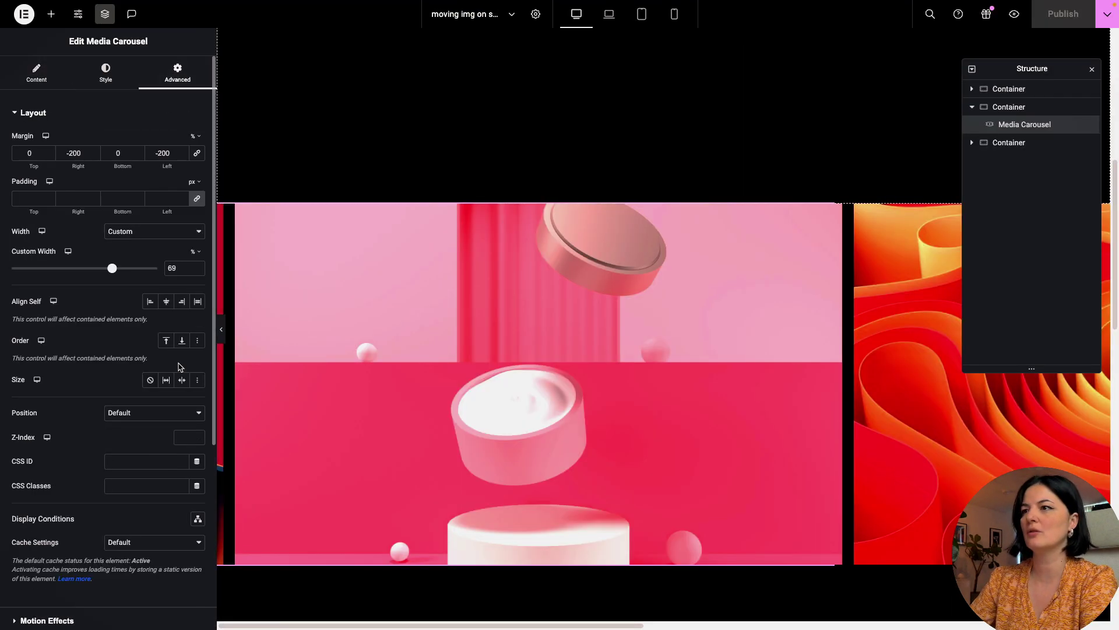
pyautogui.moveTo(110, 274); pyautogui.dragTo(83, 273)
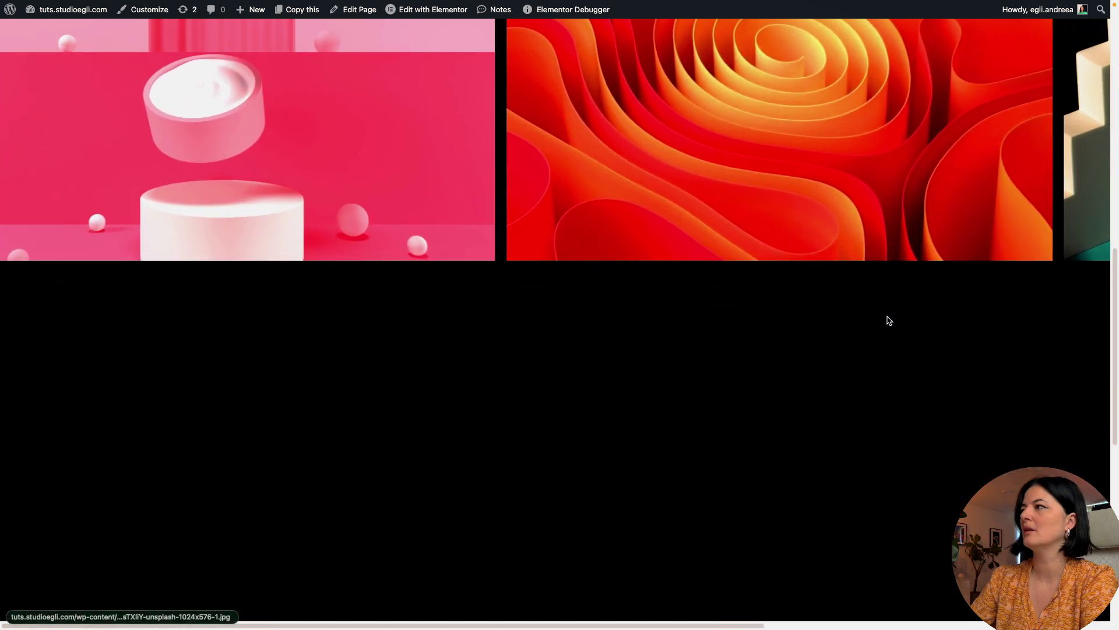
# - Settle the Custom Width at 35%, set Align Self to Center, and publish
pyautogui.scroll(10, 888, 321)
pyautogui.hotkey('ctrl', 'shift', 'Tab')
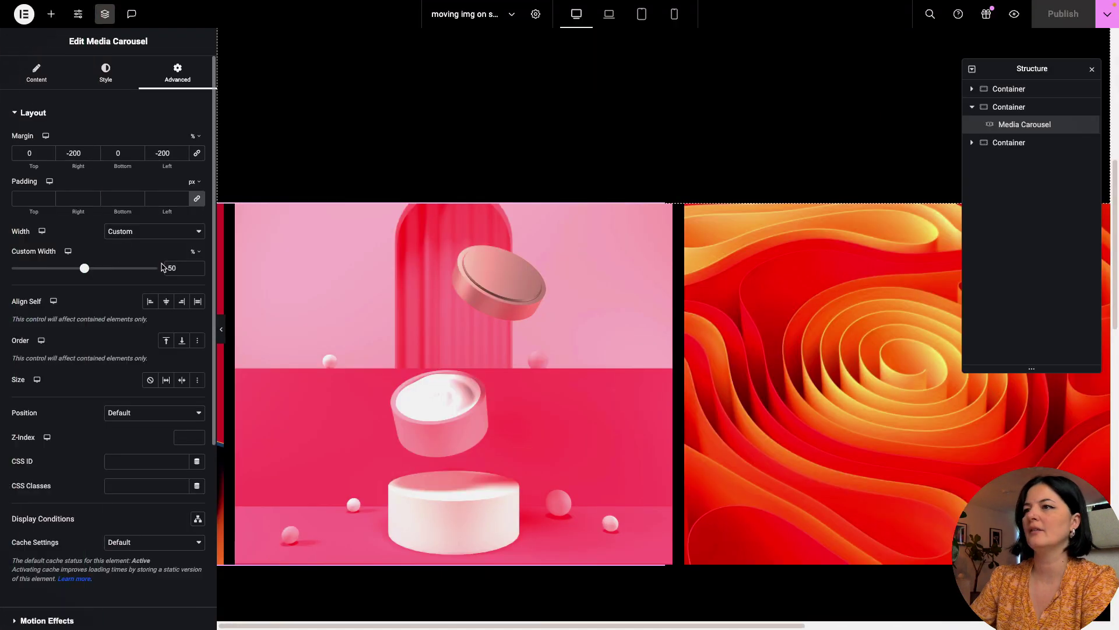
pyautogui.moveTo(95, 271); pyautogui.dragTo(68, 274)
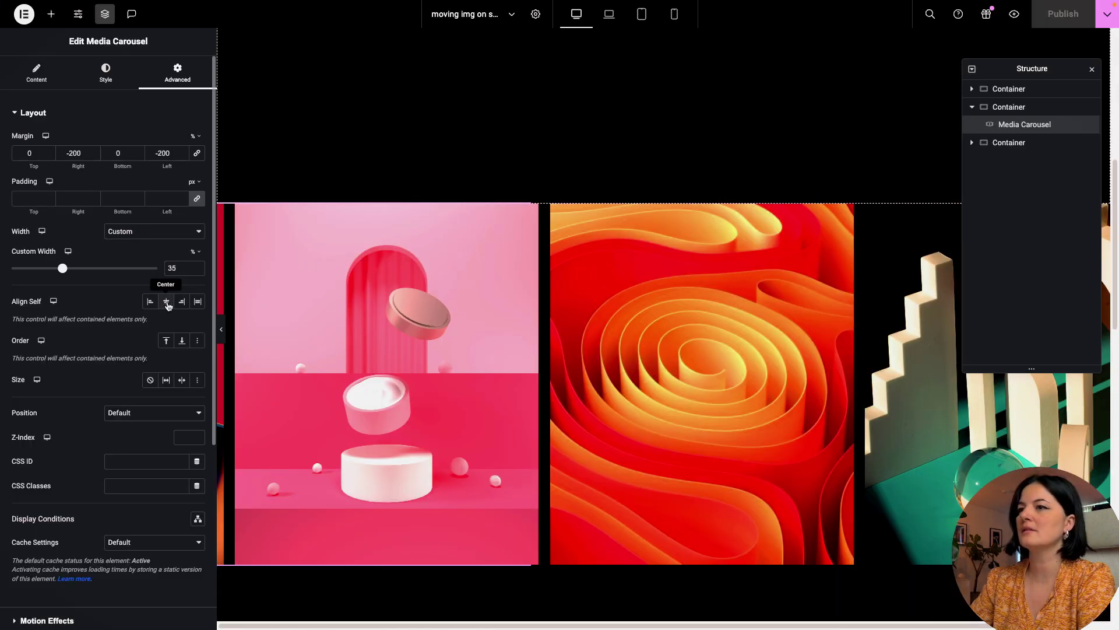
pyautogui.click(167, 304)
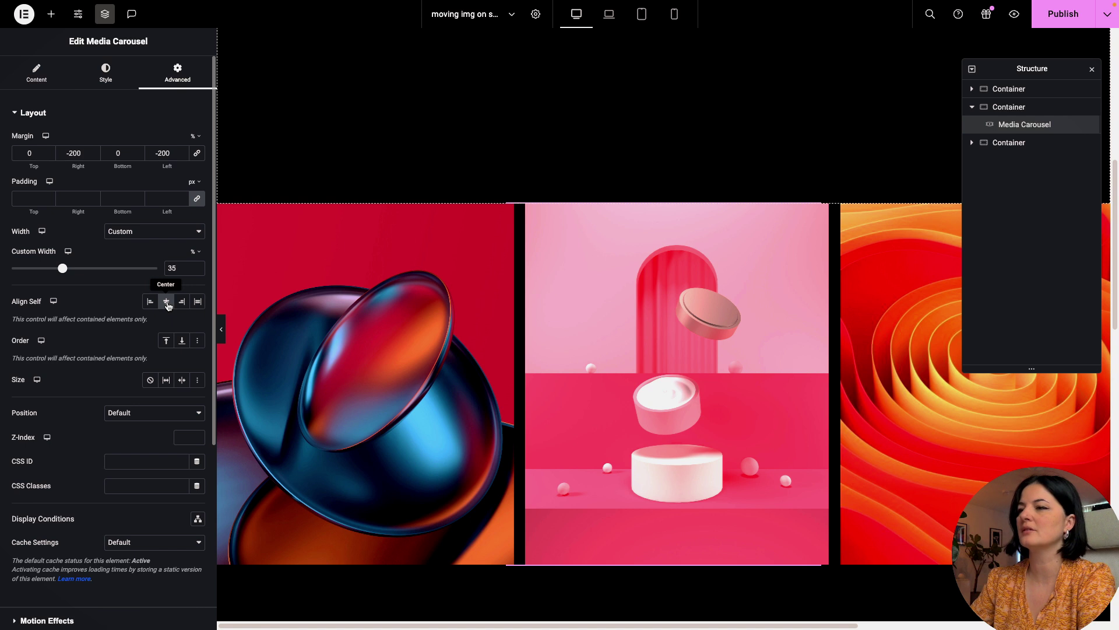
pyautogui.click(1051, 26)
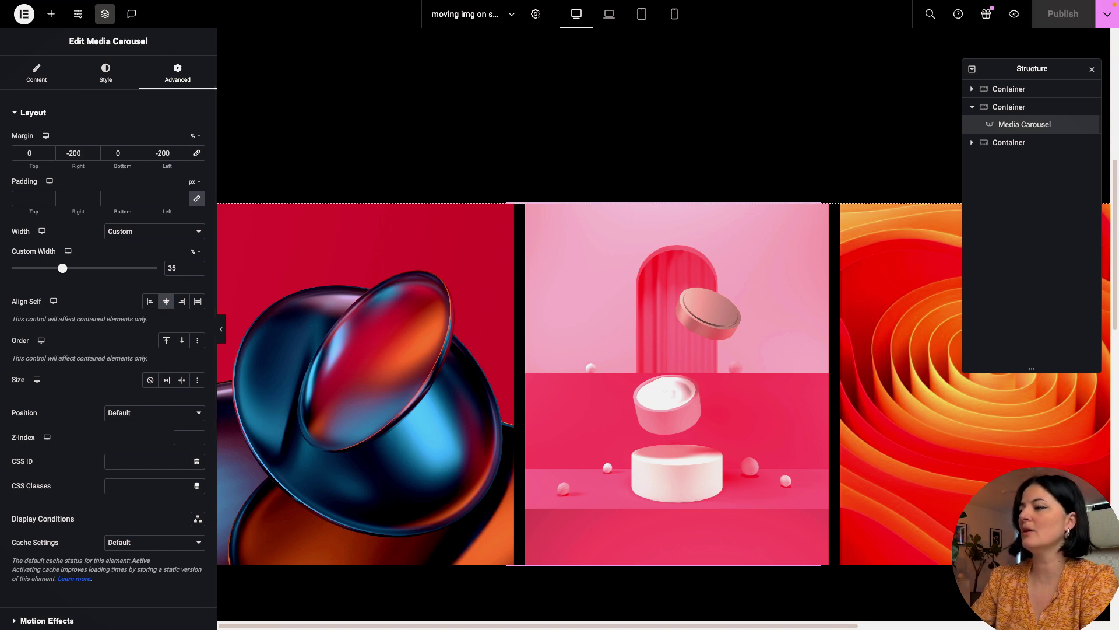
# - Preview the live page and scroll to check the carousel
pyautogui.click(1013, 21)
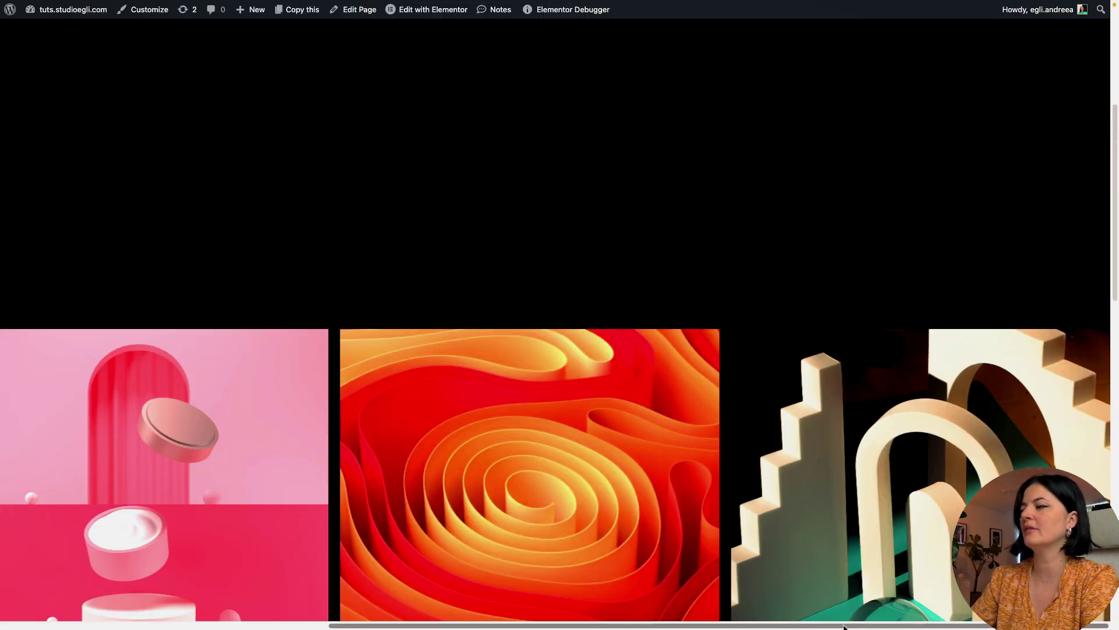
pyautogui.scroll(-6, 519, 511)
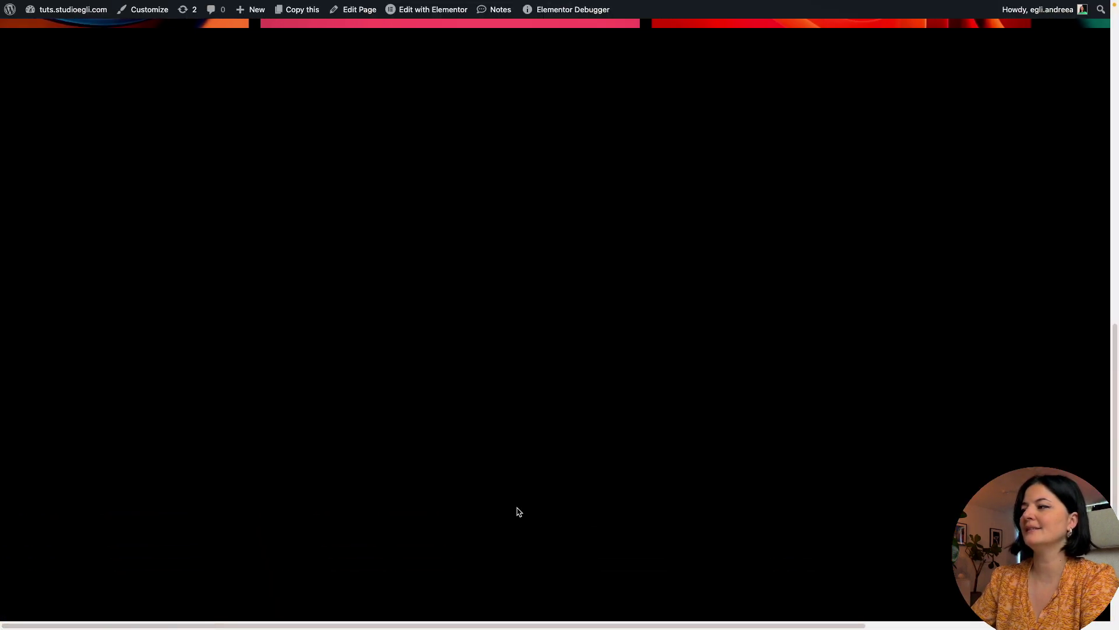
pyautogui.scroll(10, 518, 510)
# - Set the carousel's parent container Overflow to Hidden under Additional Options
pyautogui.moveTo(2, 318)
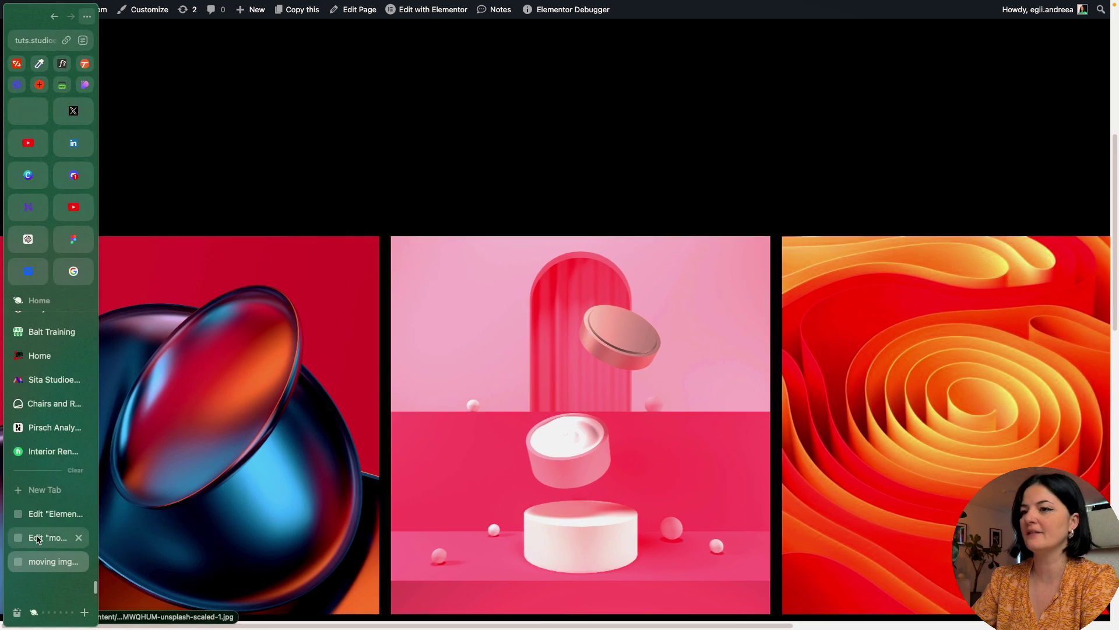
pyautogui.click(56, 537)
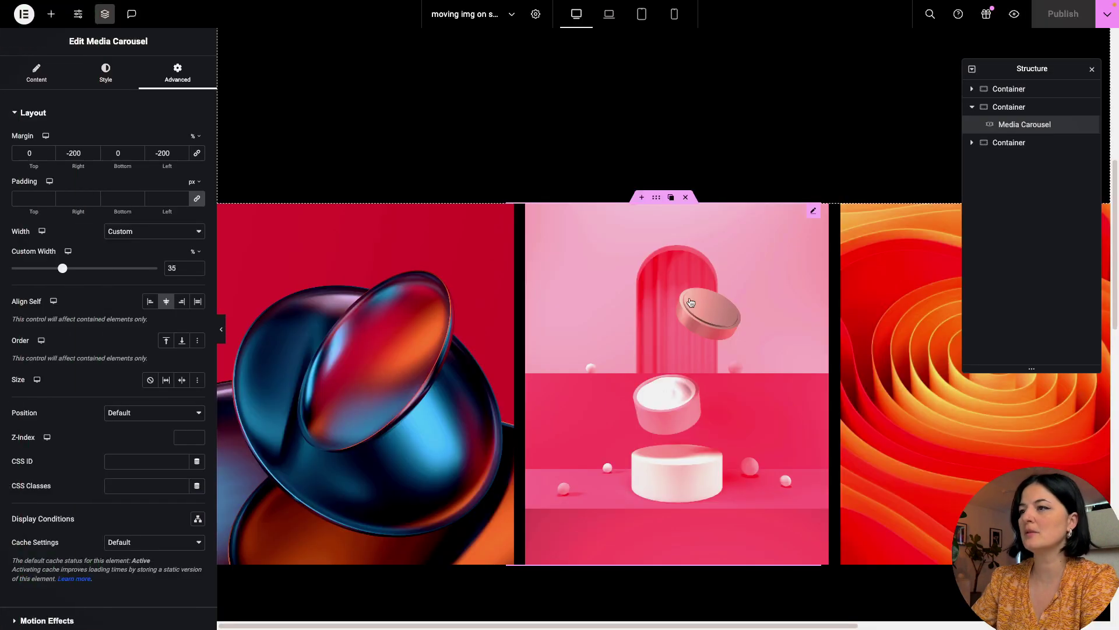
pyautogui.click(657, 202)
pyautogui.click(81, 522)
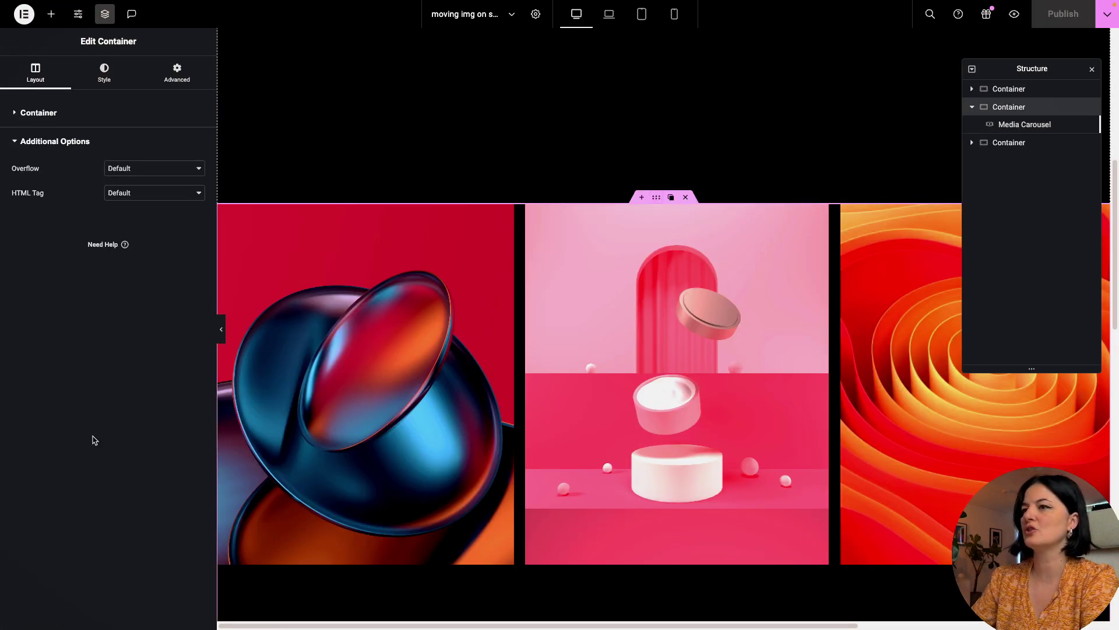
pyautogui.click(129, 171)
pyautogui.click(137, 180)
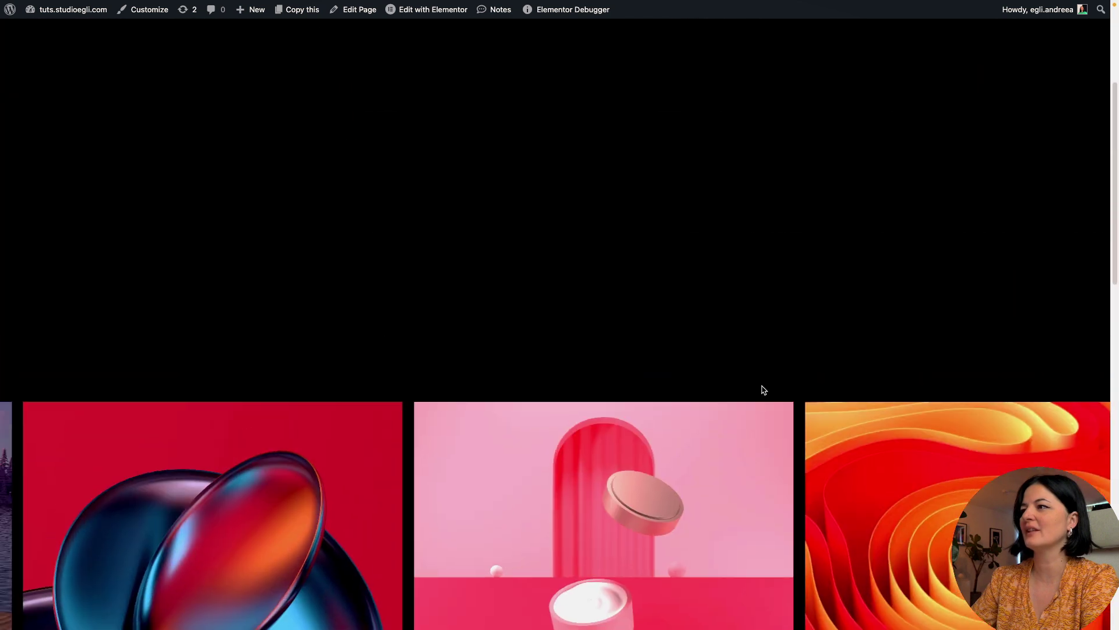
pyautogui.scroll(-6, 762, 390)
# - Review the container's Style and Advanced layout settings in the editor
pyautogui.moveTo(2, 425)
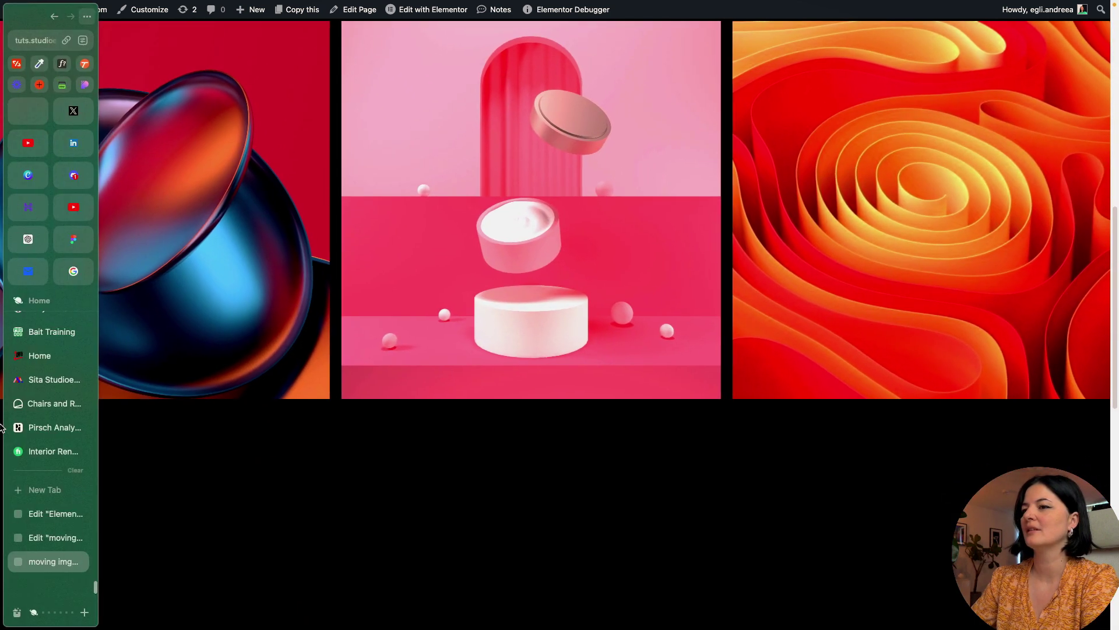
pyautogui.click(42, 537)
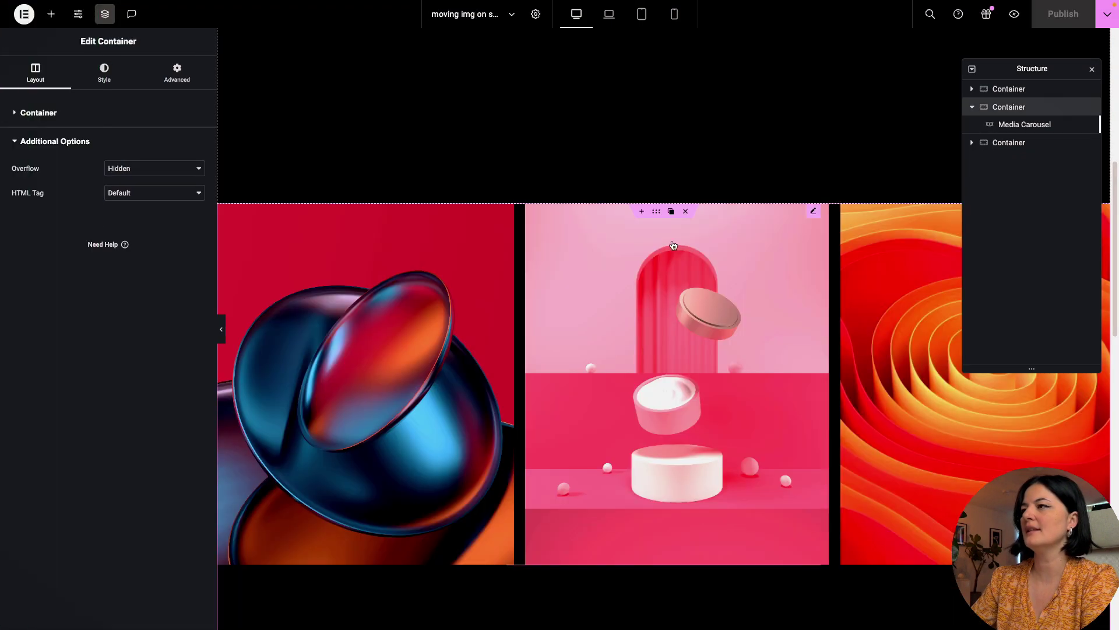
pyautogui.click(114, 82)
pyautogui.click(188, 76)
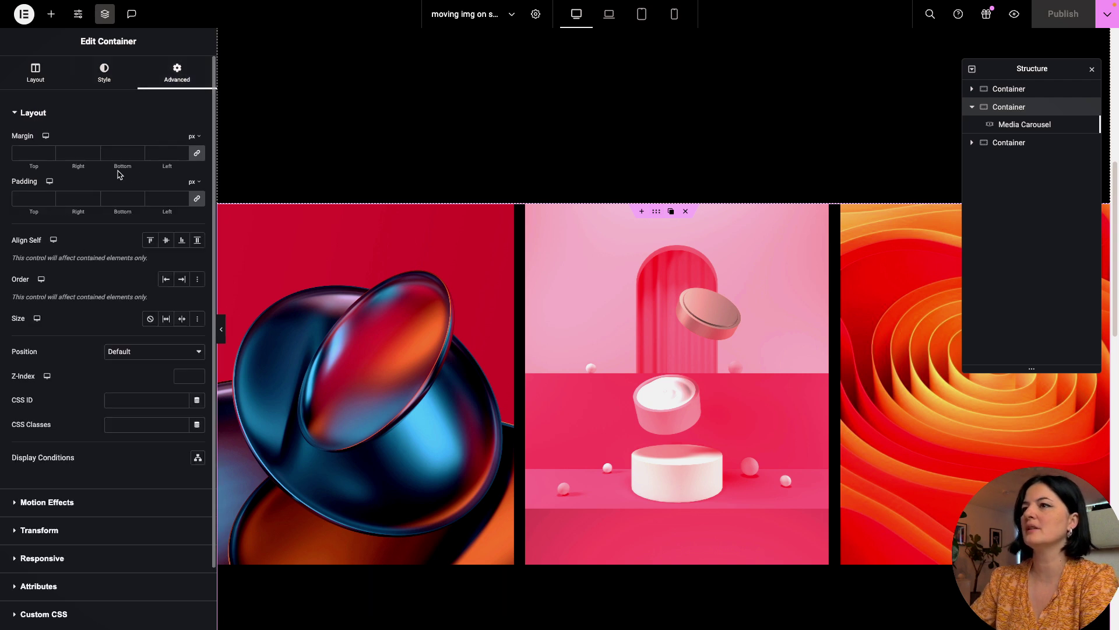
# - Set the carousel's Custom Width to 20% and slide Height to 37 vh
pyautogui.click(1025, 124)
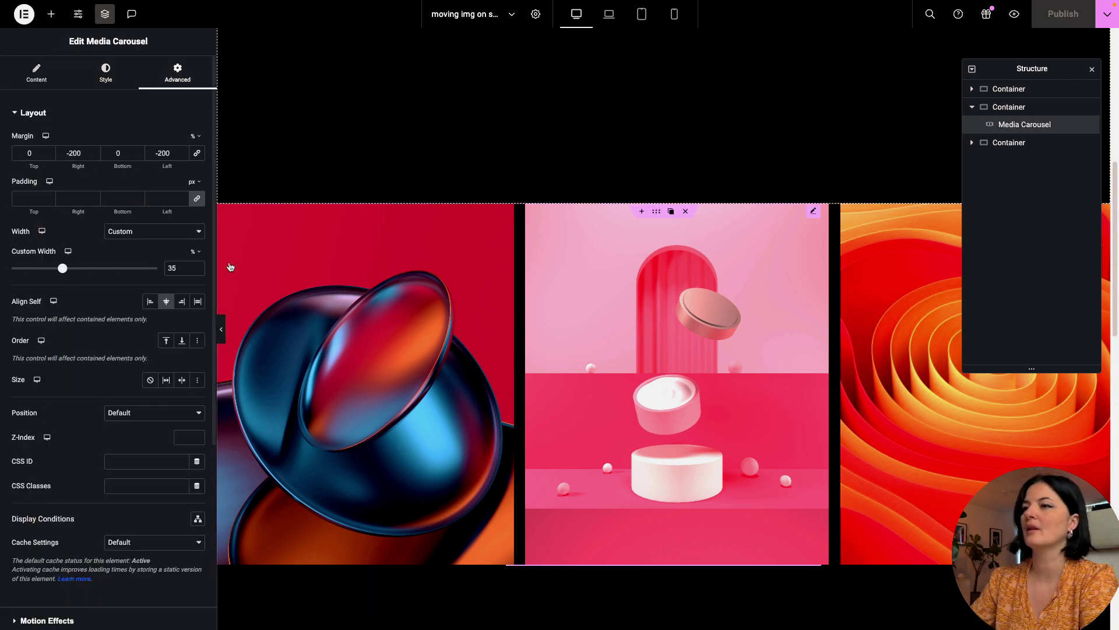
pyautogui.moveTo(62, 268); pyautogui.dragTo(41, 278)
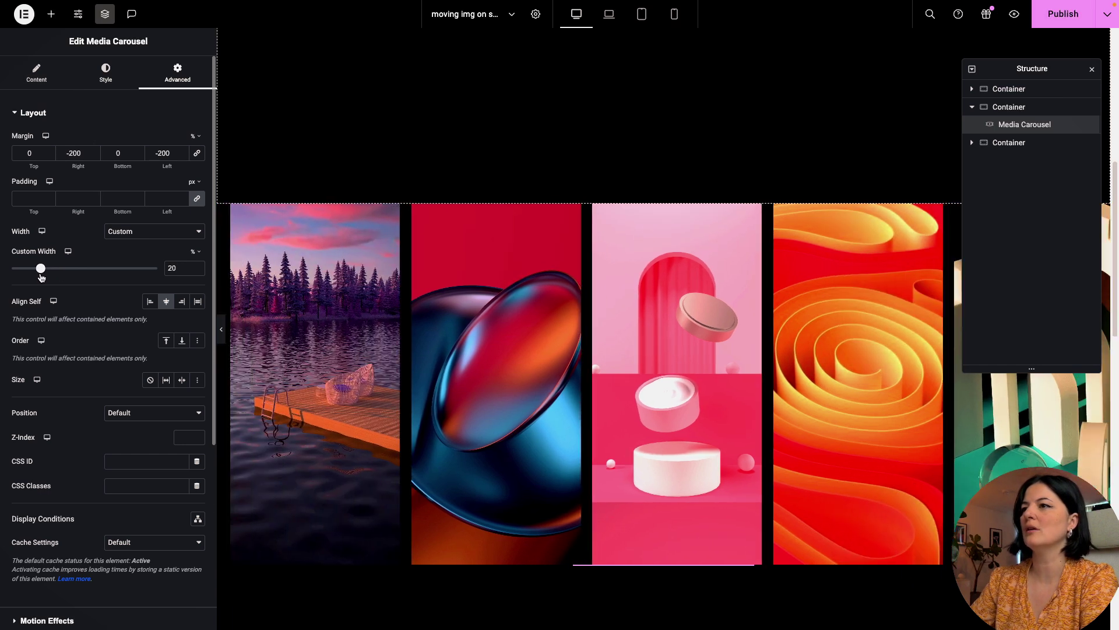
pyautogui.click(36, 76)
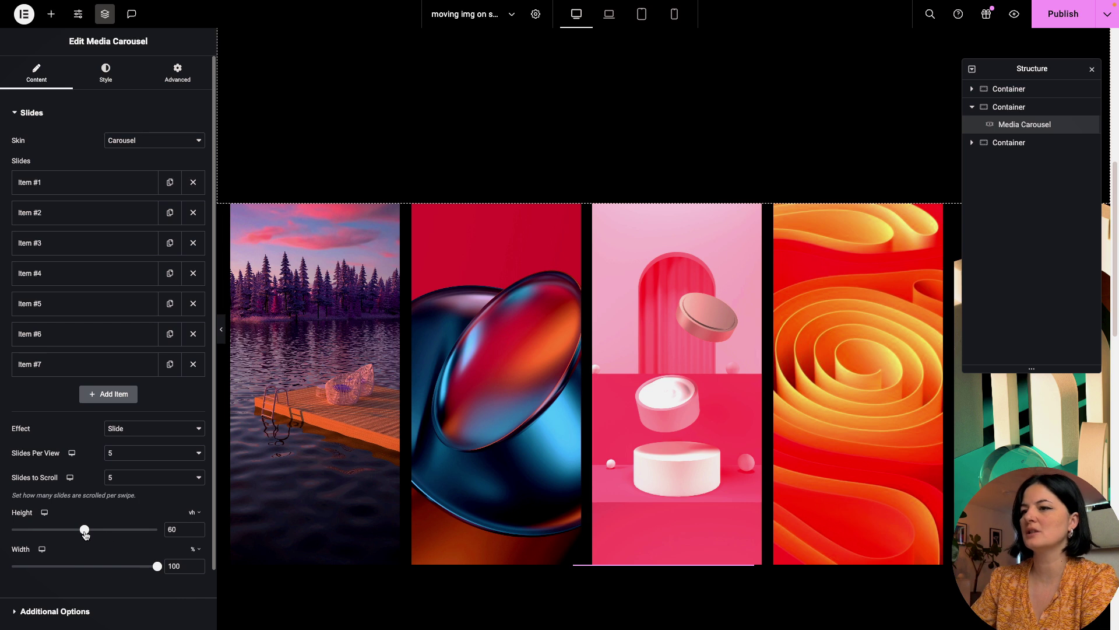
pyautogui.moveTo(85, 534); pyautogui.dragTo(43, 542)
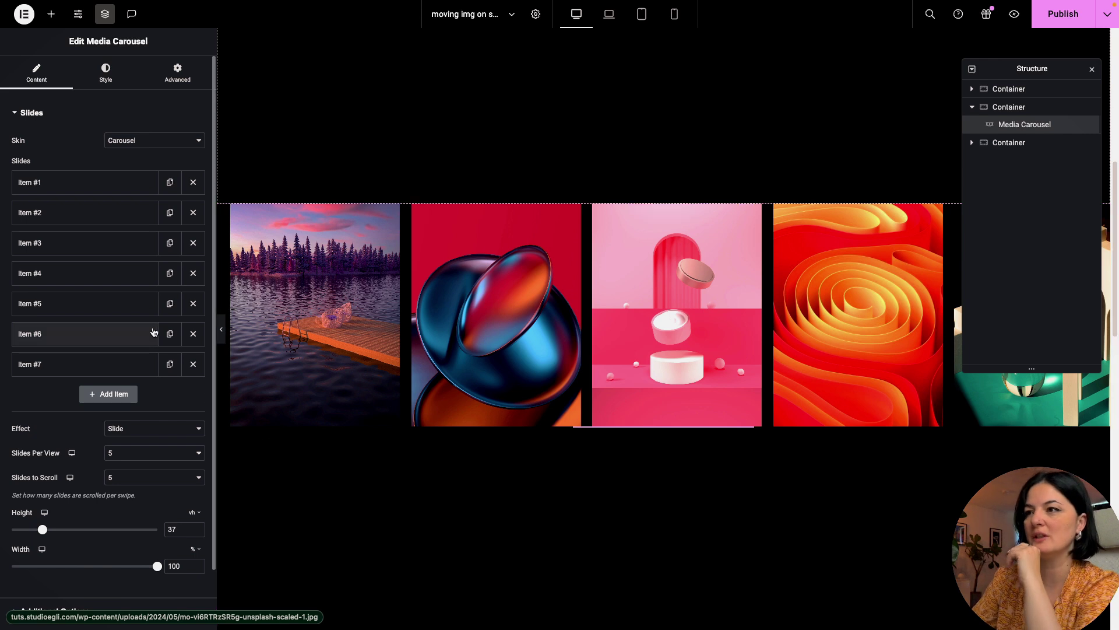
# - Duplicate three slides to bring the carousel to ten items
pyautogui.click(169, 333)
pyautogui.click(170, 305)
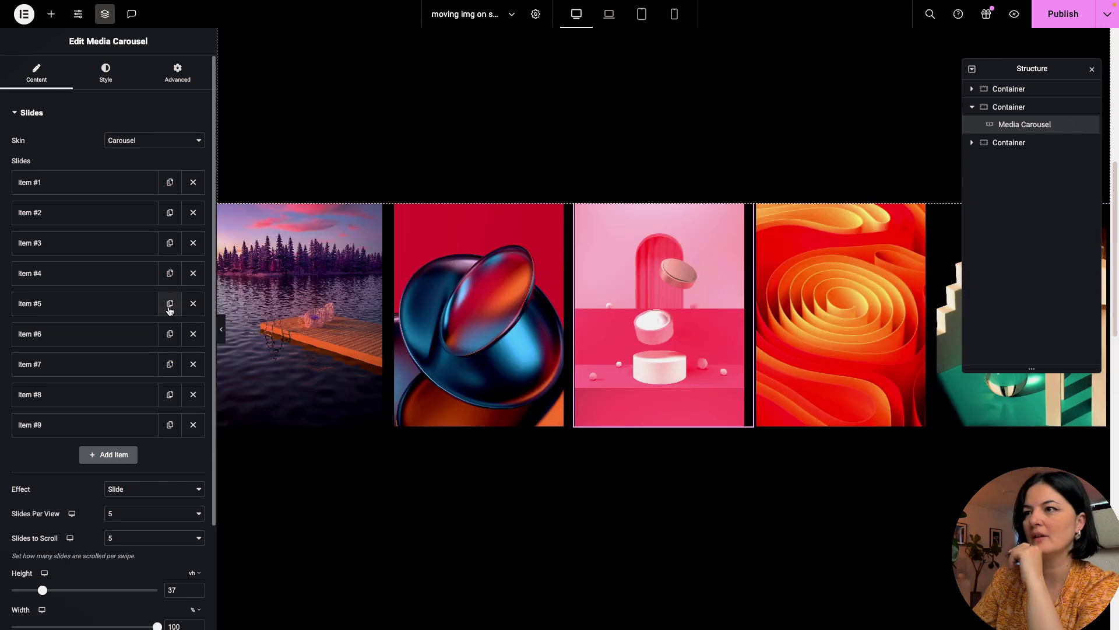
pyautogui.click(170, 244)
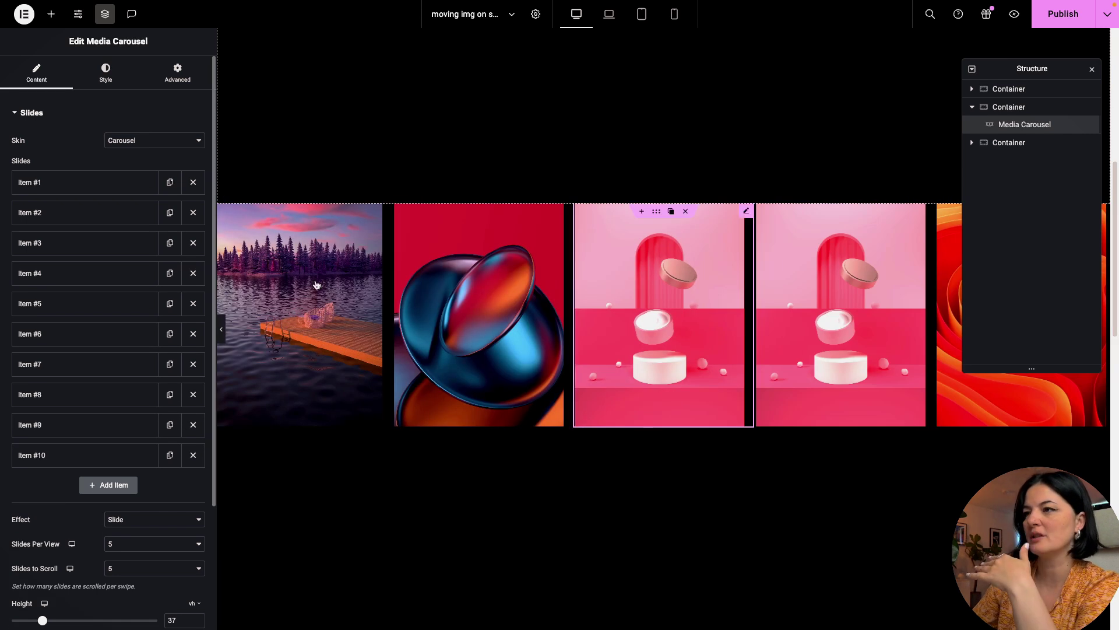
# - Reload the live page to check the narrower, shorter slides
pyautogui.moveTo(2, 563)
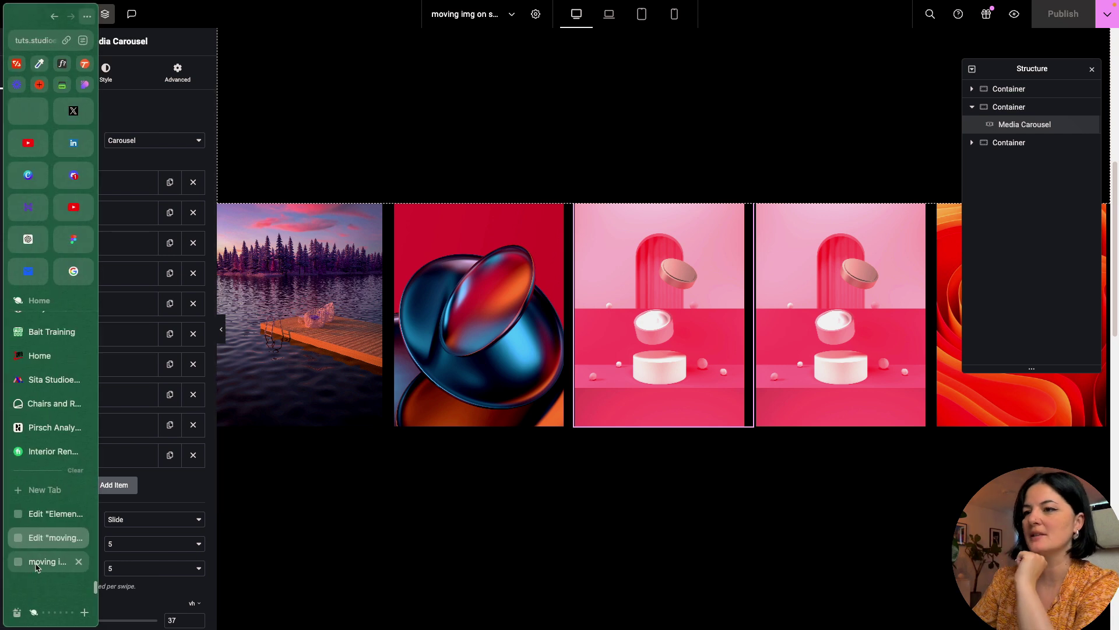
pyautogui.click(46, 562)
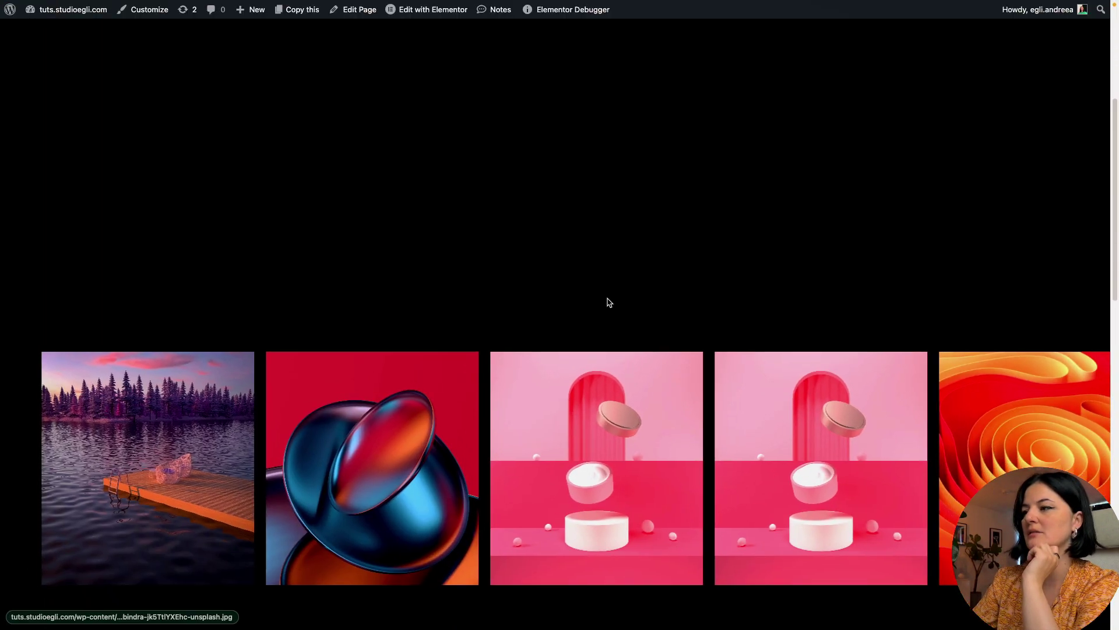
pyautogui.rightClick(609, 252)
pyautogui.click(642, 305)
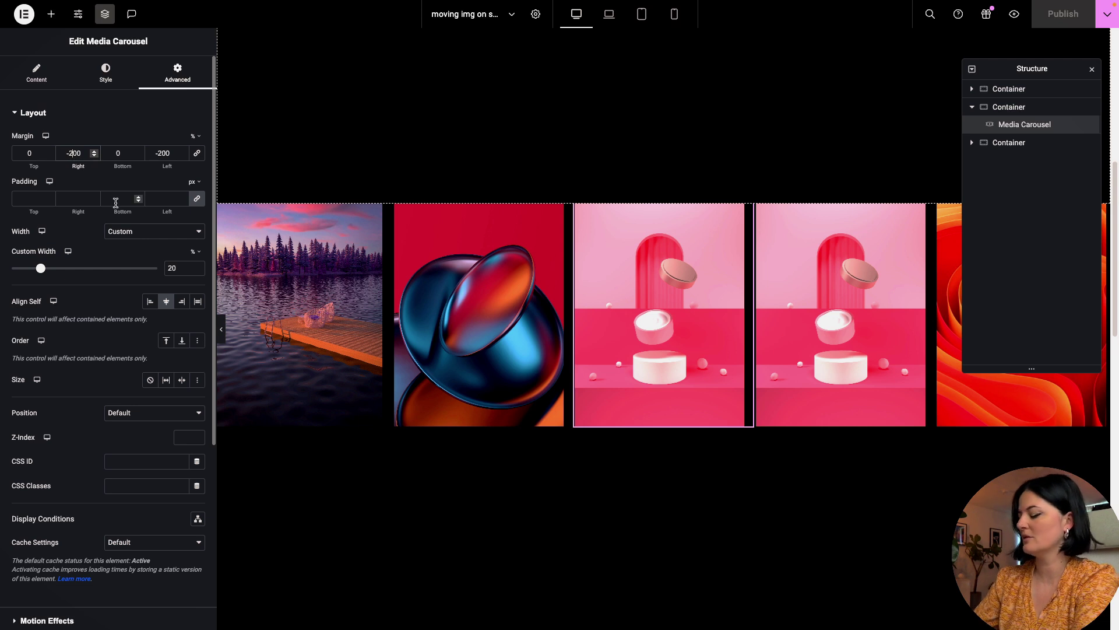
# - Change the carousel's right and left margins from -200 to -300
pyautogui.press('Delete')
pyautogui.write('3')
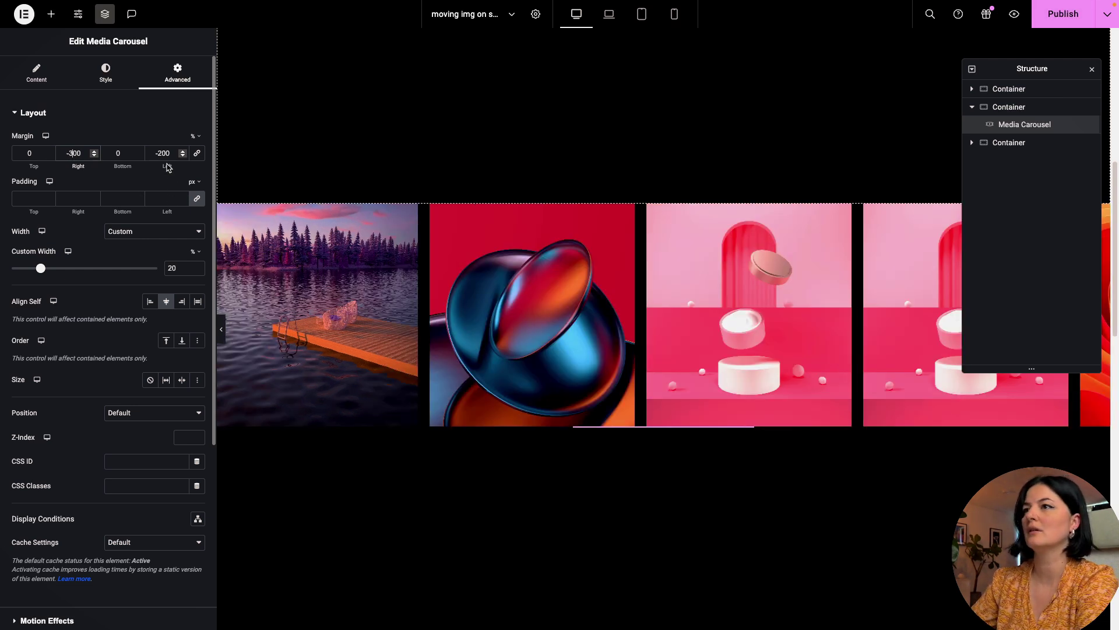
pyautogui.press('BackSpace')
pyautogui.write('3')
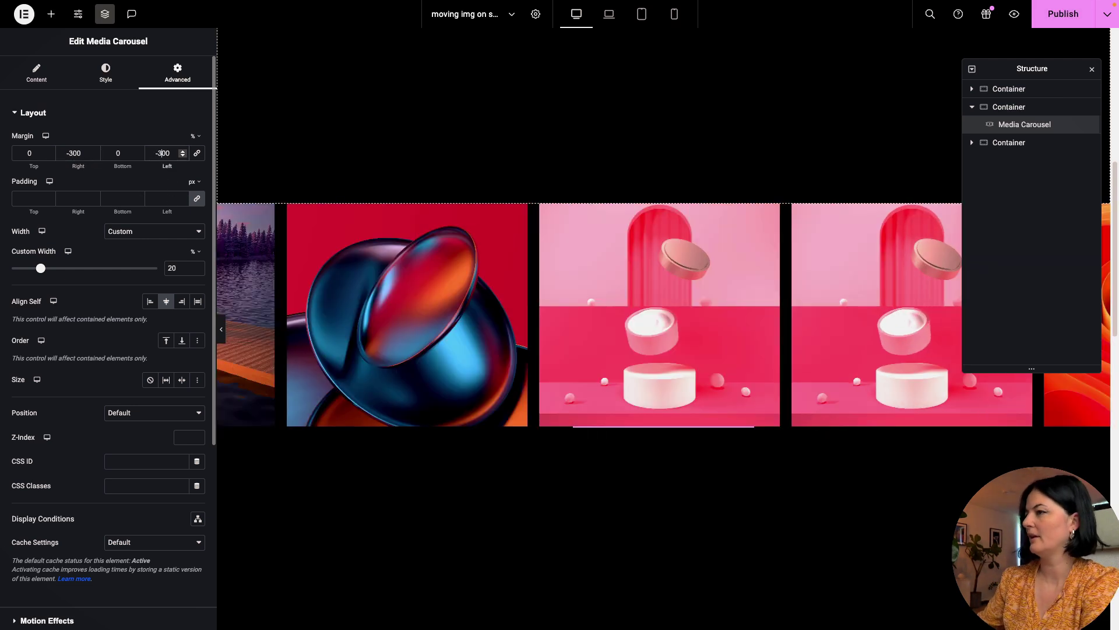
# - Publish and scroll the live page to check the wider carousel
pyautogui.click(1062, 14)
pyautogui.moveTo(5, 466)
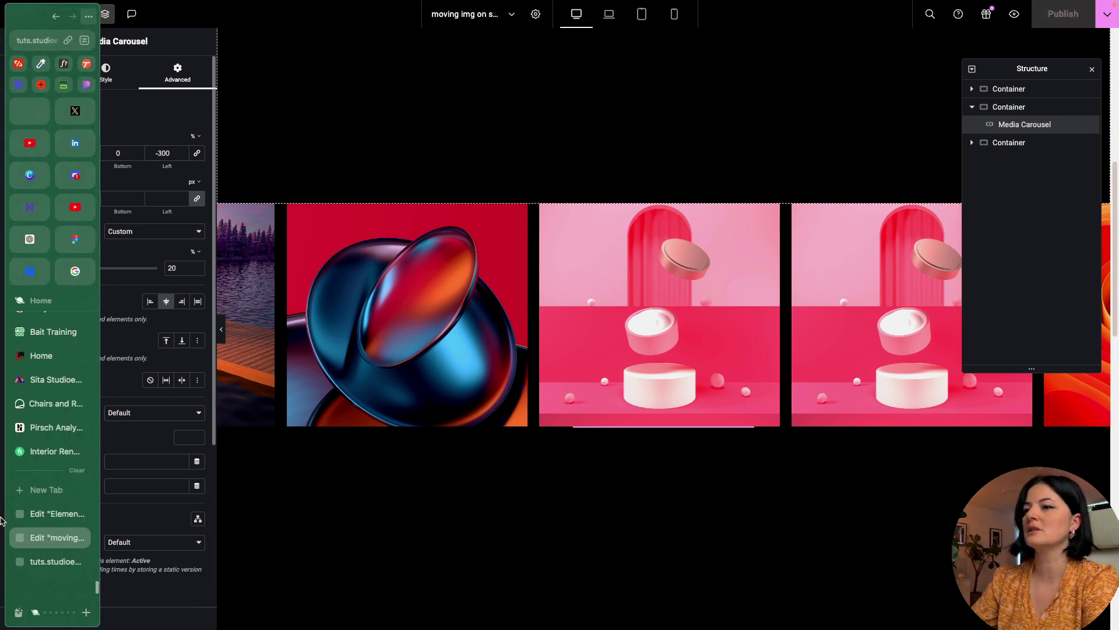
pyautogui.click(40, 561)
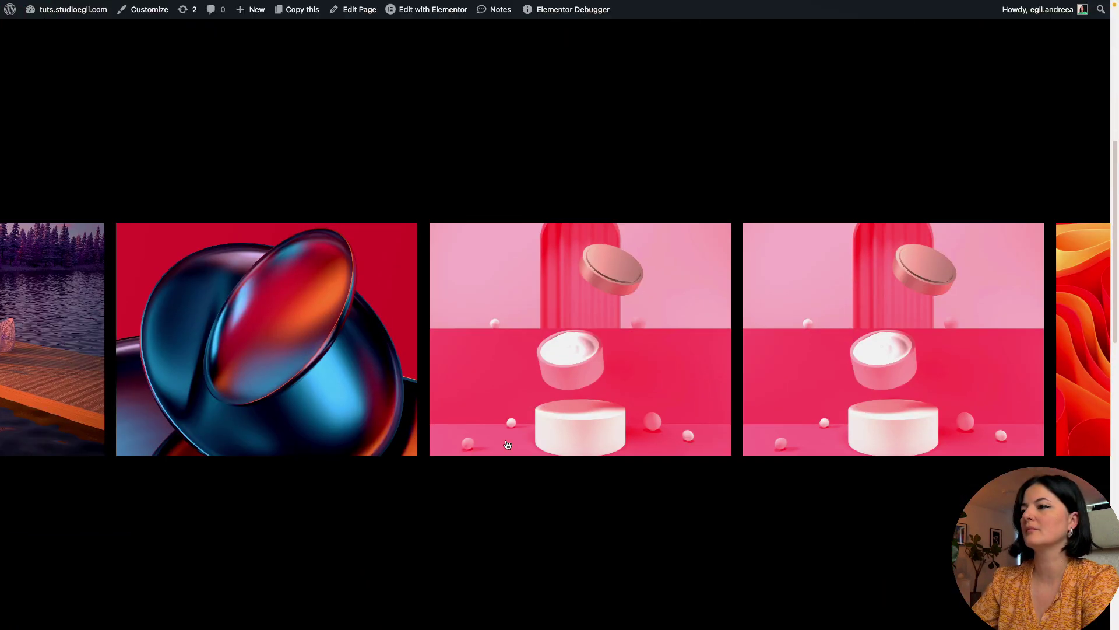
pyautogui.scroll(-4, 507, 444)
pyautogui.scroll(8, 507, 444)
pyautogui.scroll(-7, 507, 444)
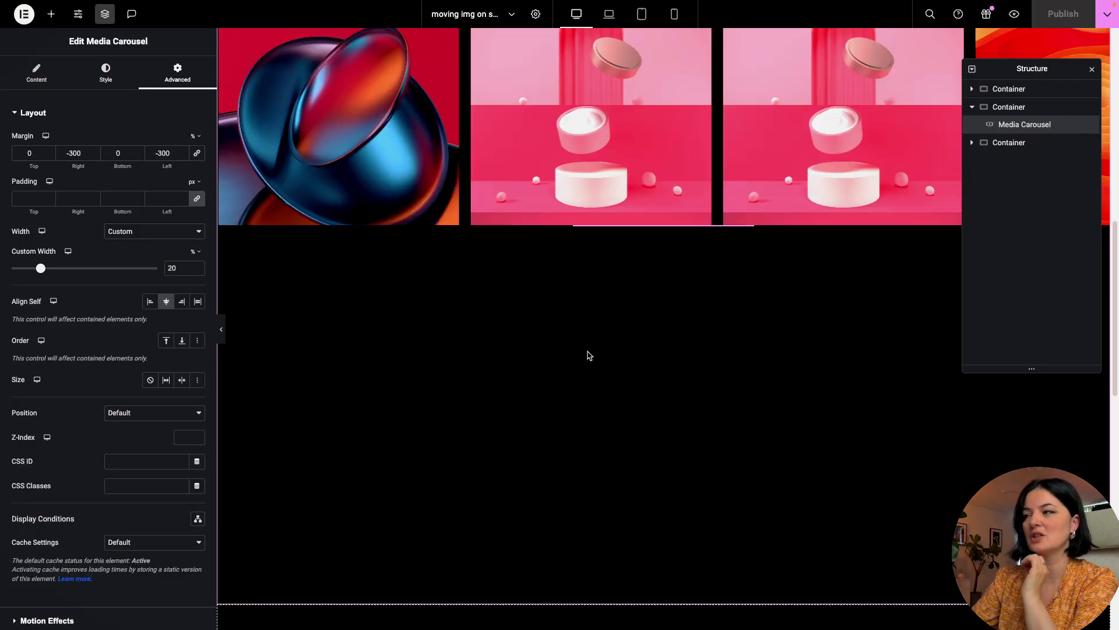
pyautogui.scroll(5, 587, 354)
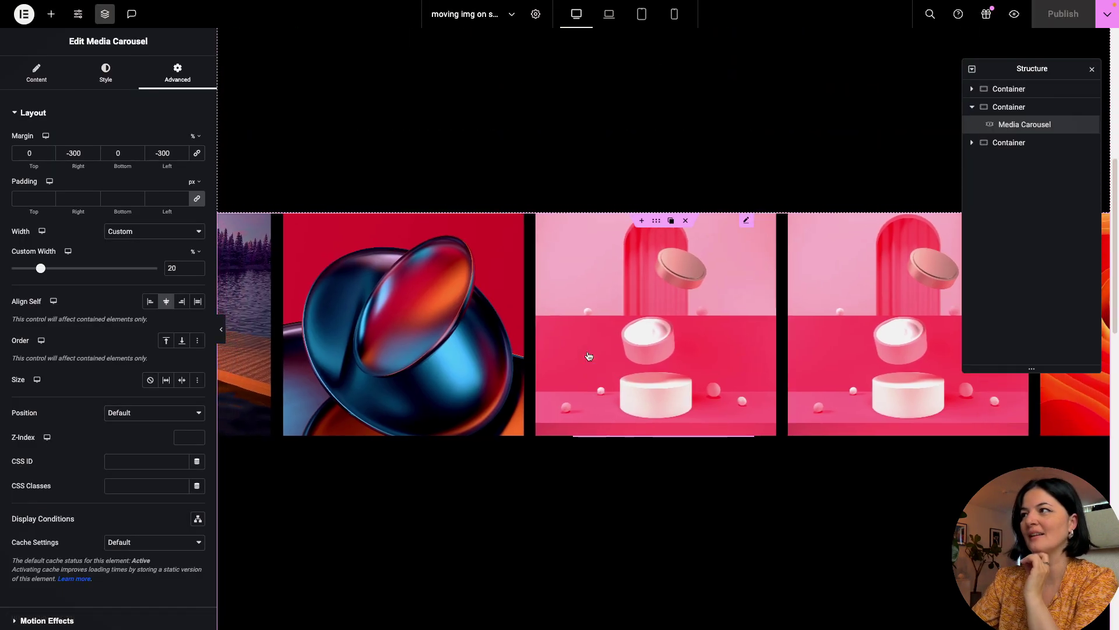
pyautogui.scroll(1, 588, 353)
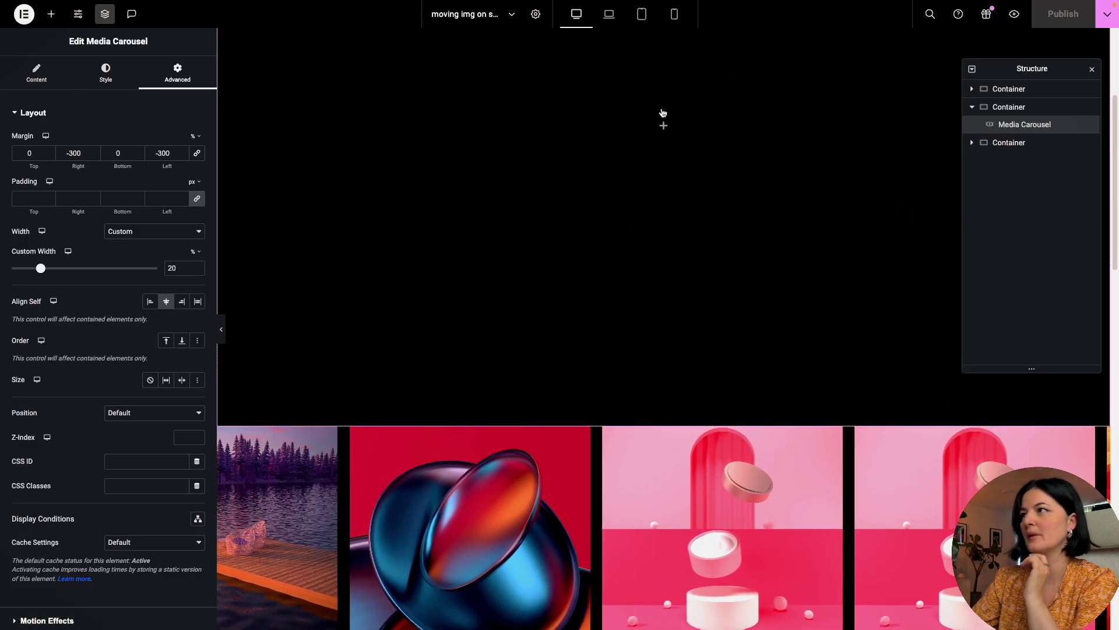
# - Switch the editor preview from laptop to tablet width to inspect the carousel
pyautogui.scroll(-6, 655, 461)
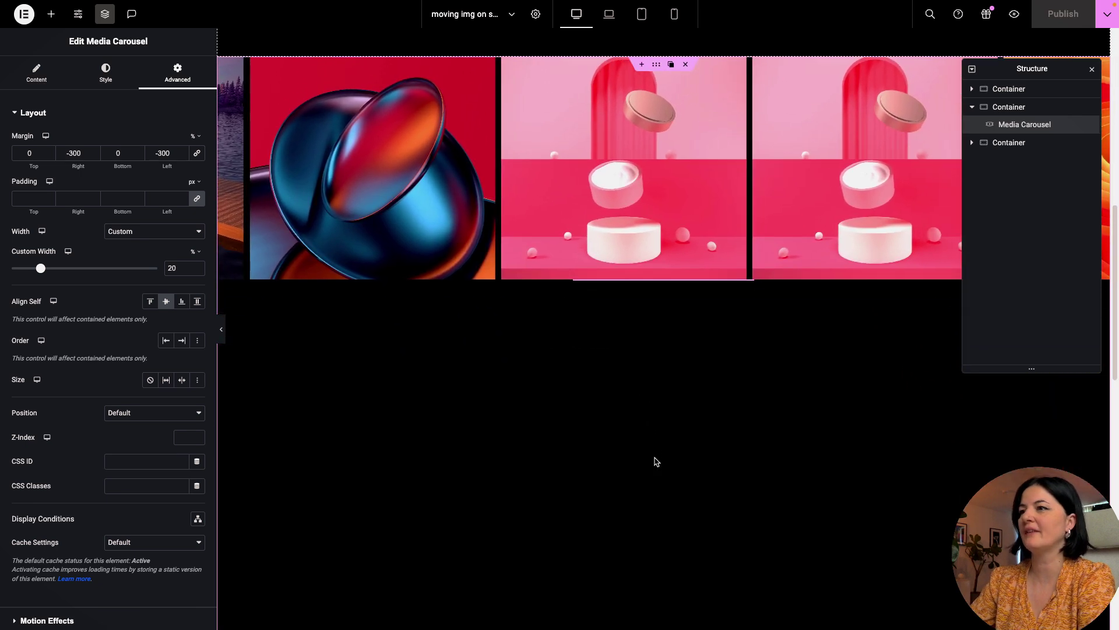
pyautogui.click(608, 14)
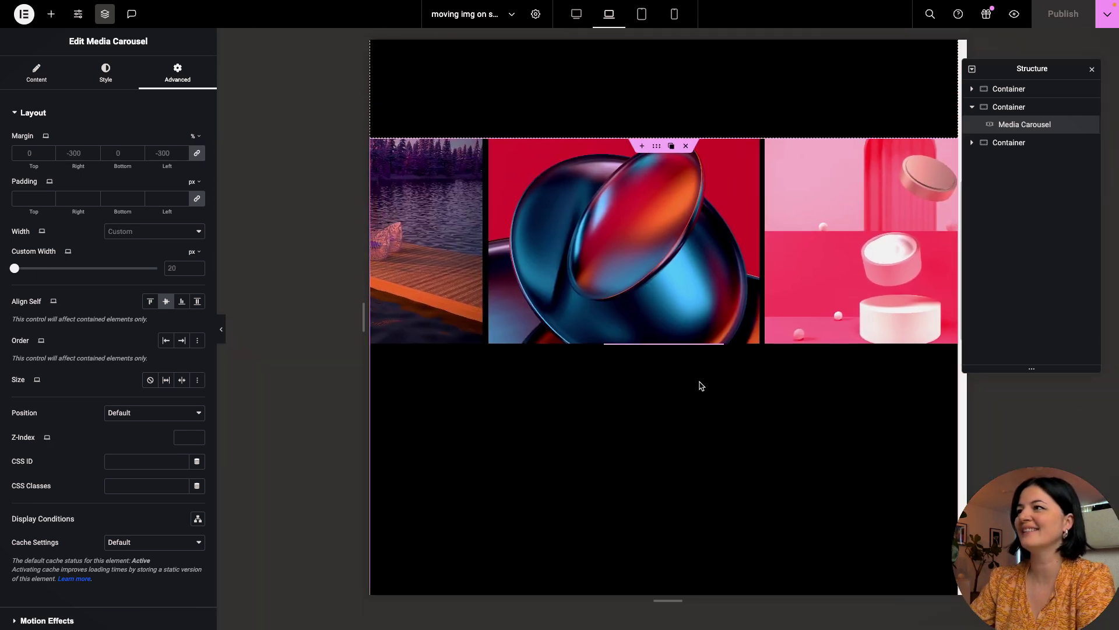
pyautogui.click(642, 14)
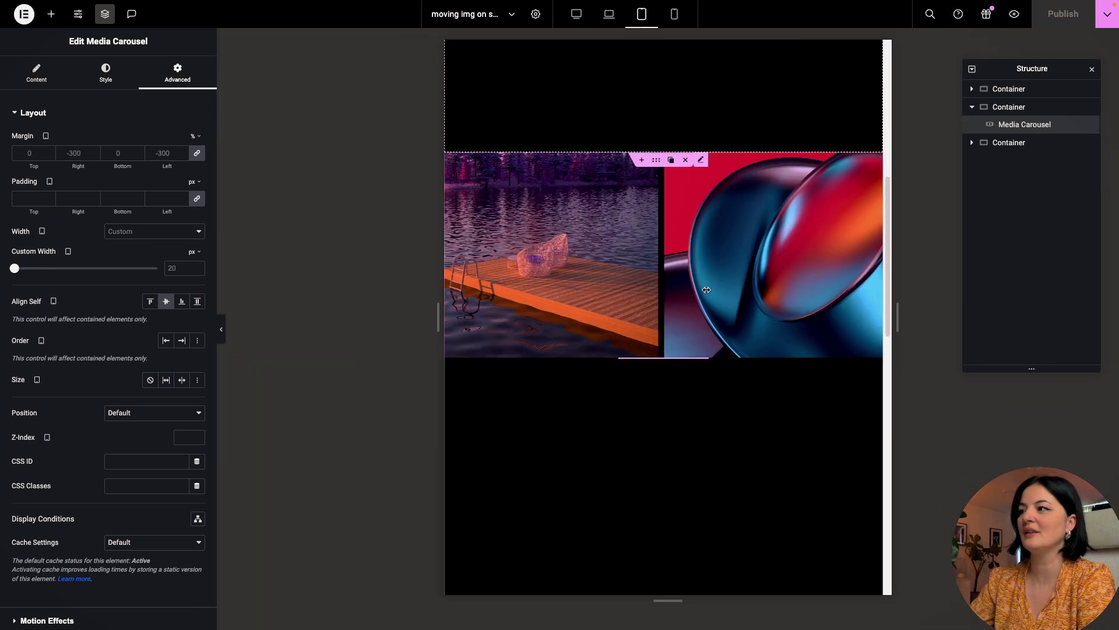
pyautogui.scroll(5, 708, 294)
pyautogui.scroll(-5, 708, 296)
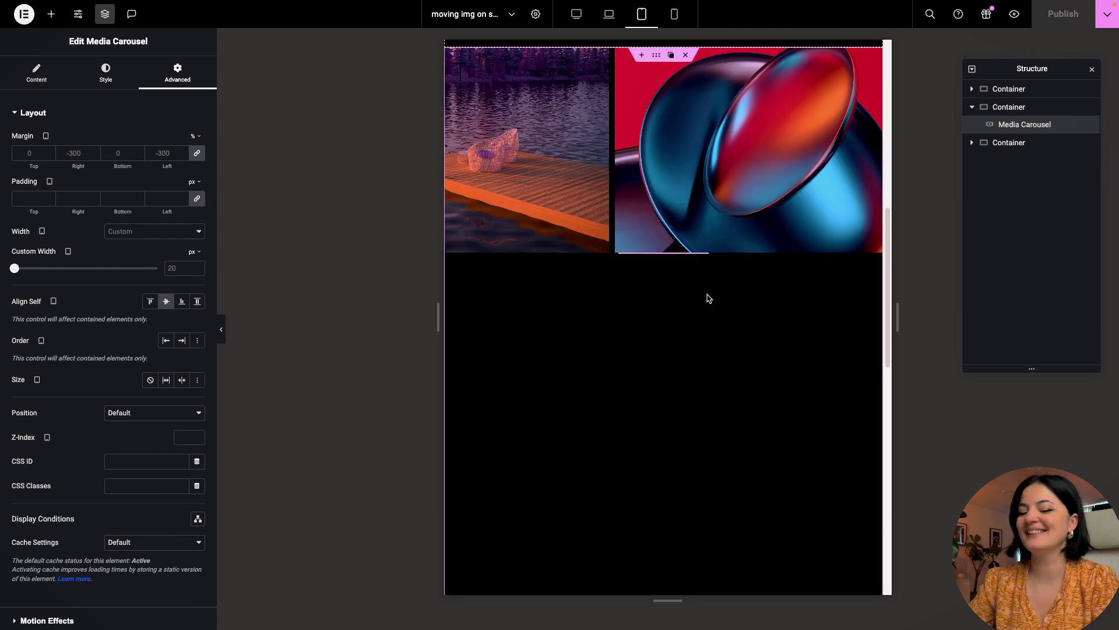